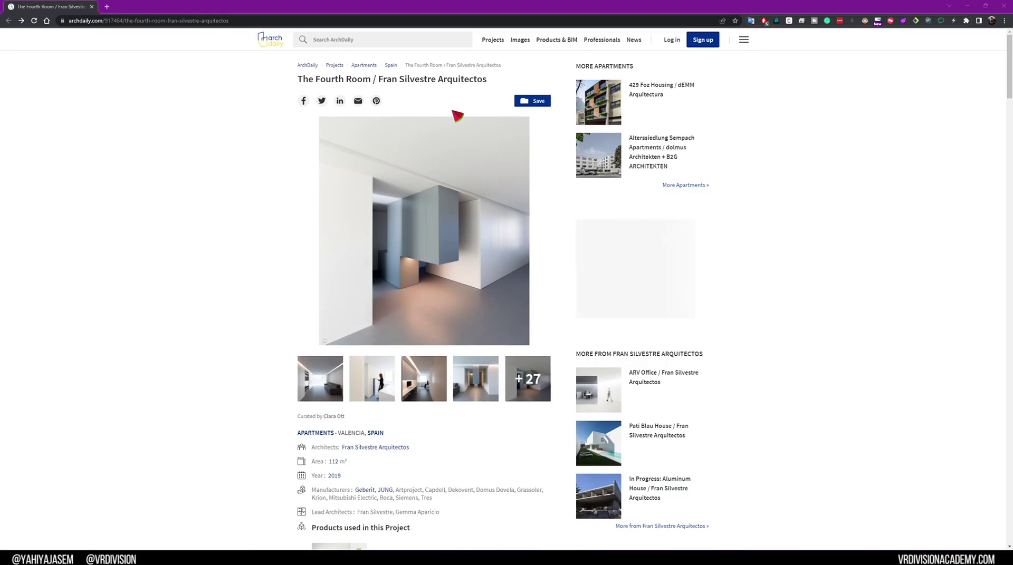
Step: Examine the apartment's interior photos and floor plan on The Fourth Room project page
scroll(252, 259, "down", 3)
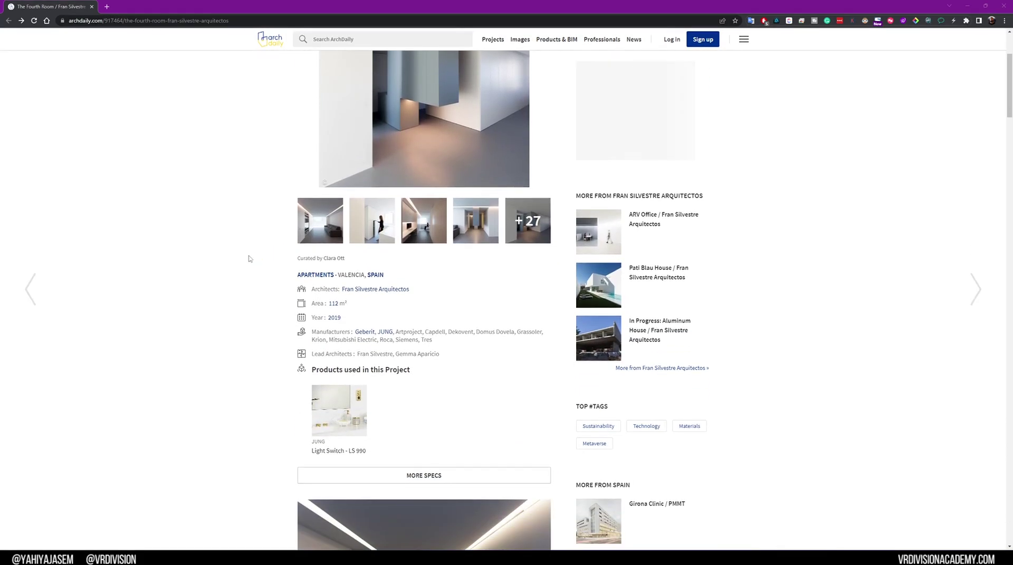
scroll(250, 261, "down", 6)
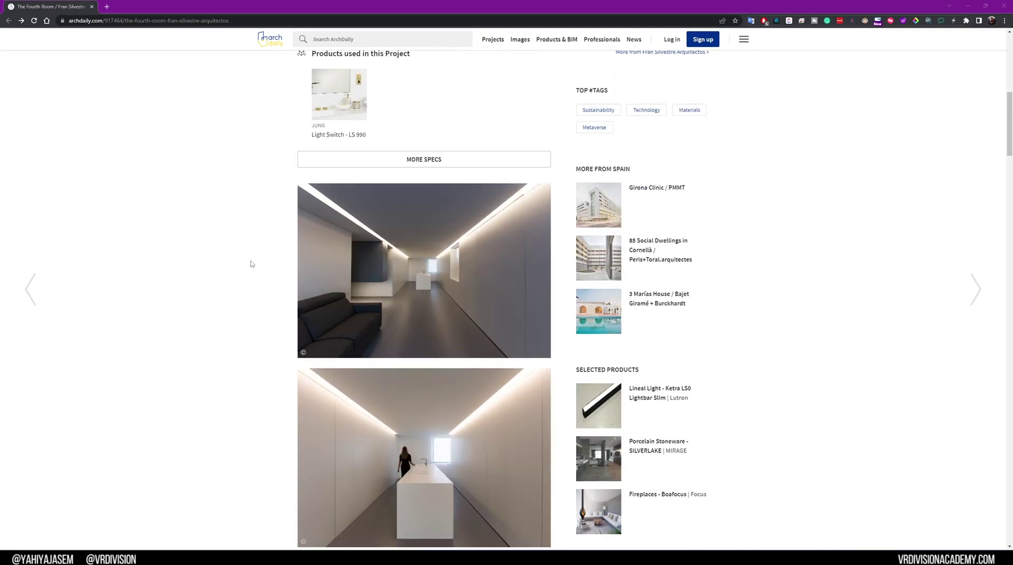
scroll(251, 263, "down", 11)
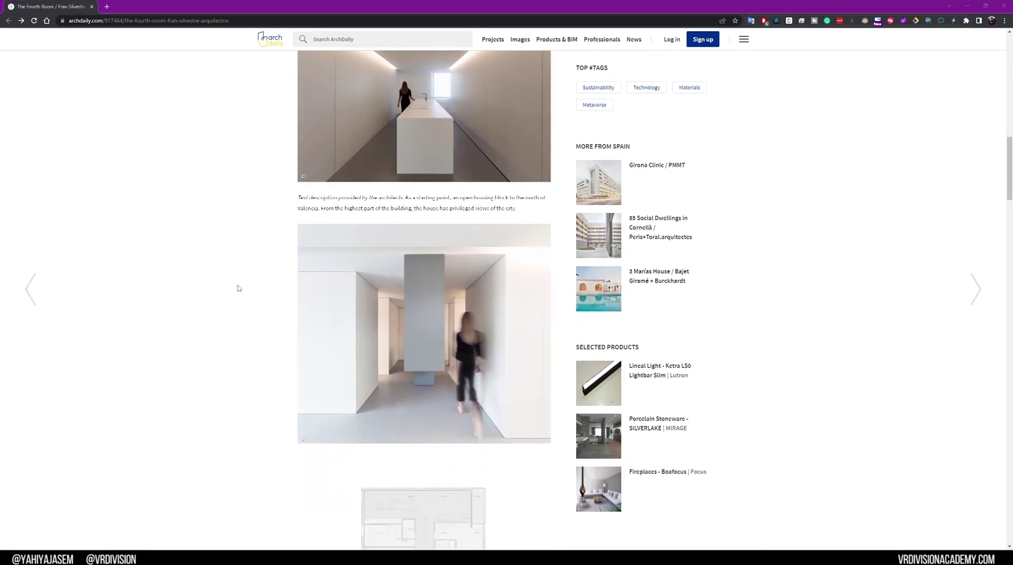
scroll(223, 315, "down", 1)
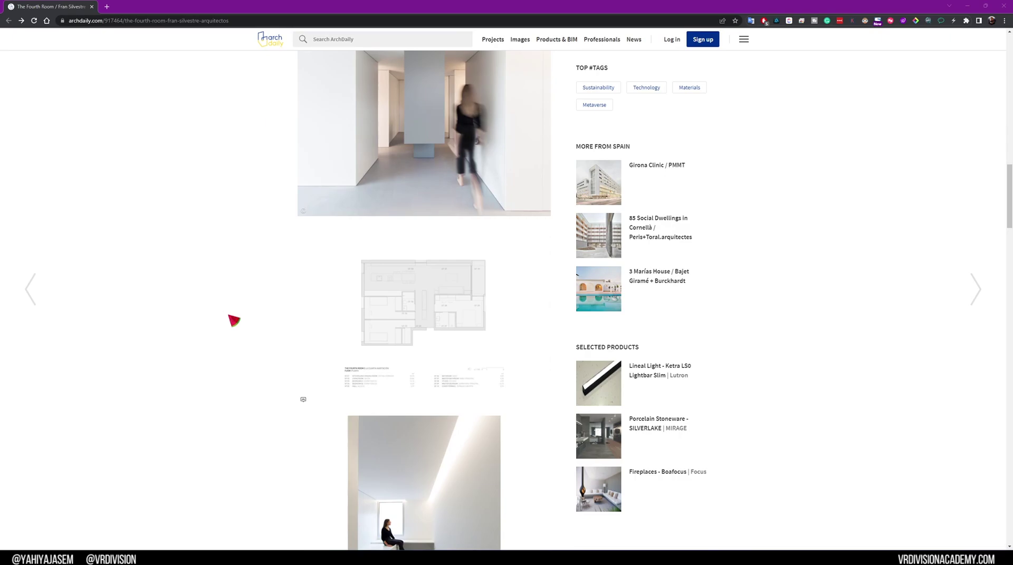
scroll(224, 316, "down", 4)
scroll(227, 318, "down", 1)
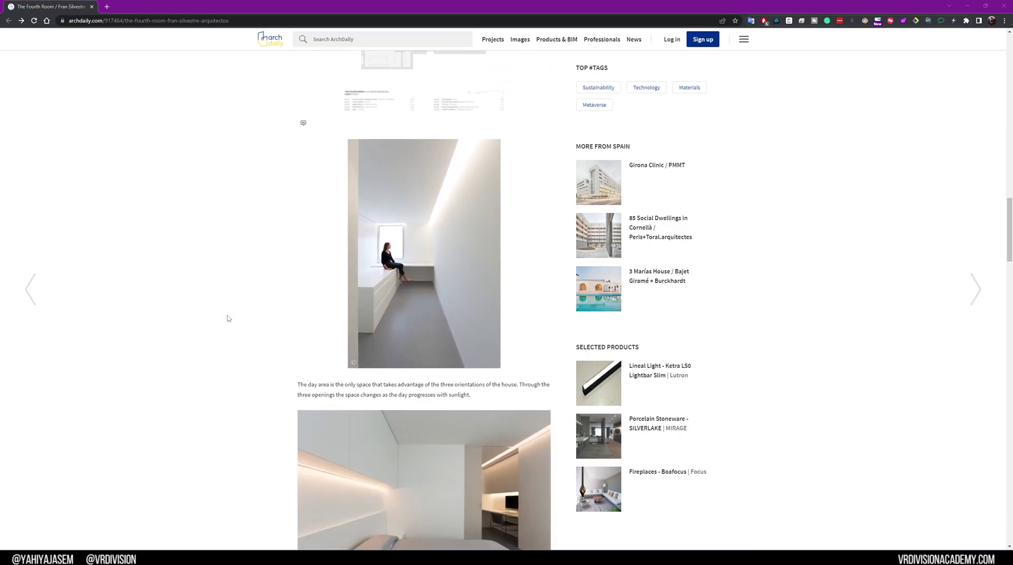
scroll(228, 318, "up", 2)
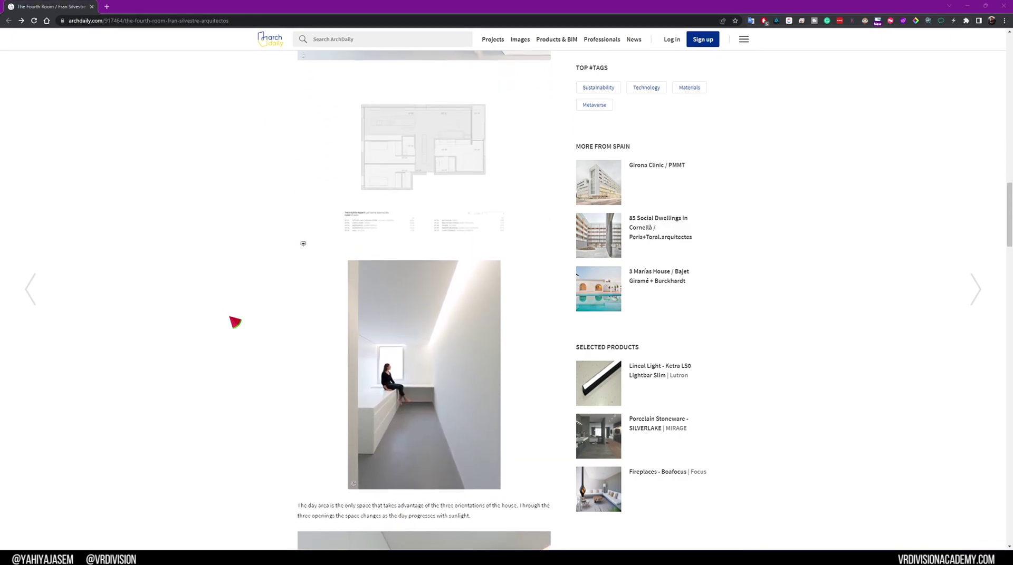
scroll(233, 320, "up", 1)
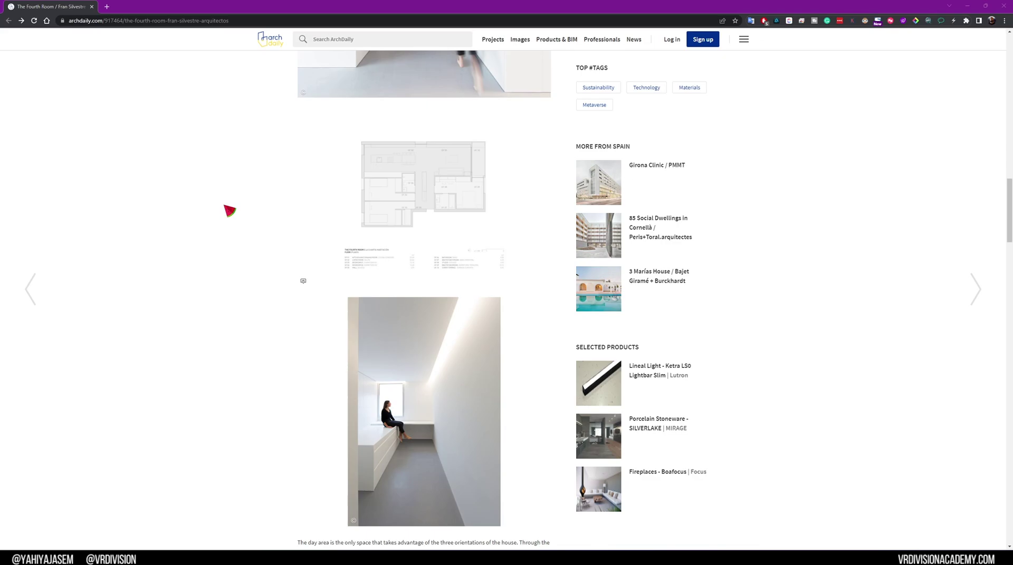
scroll(244, 211, "down", 6)
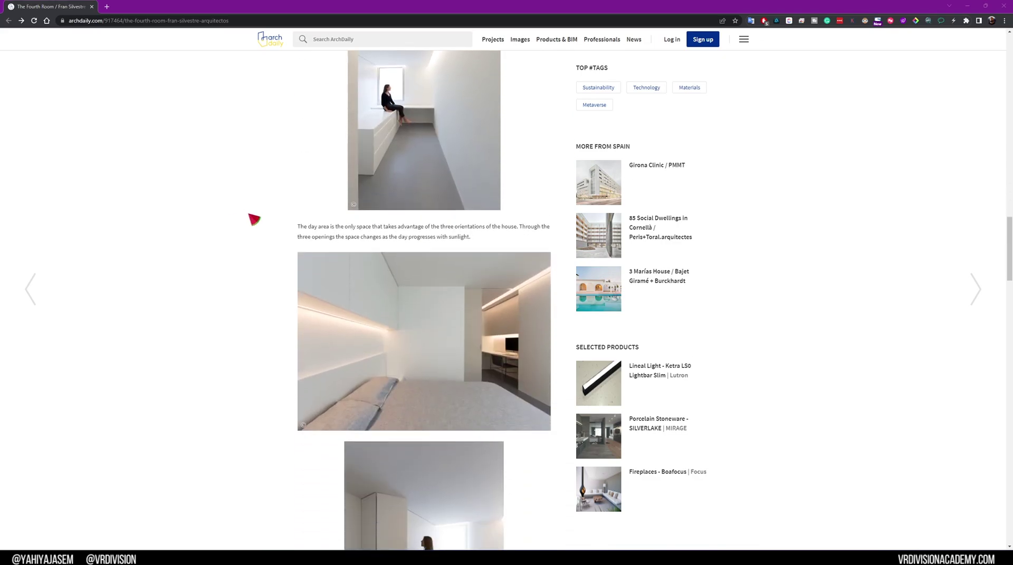
scroll(252, 217, "up", 10)
scroll(254, 226, "up", 15)
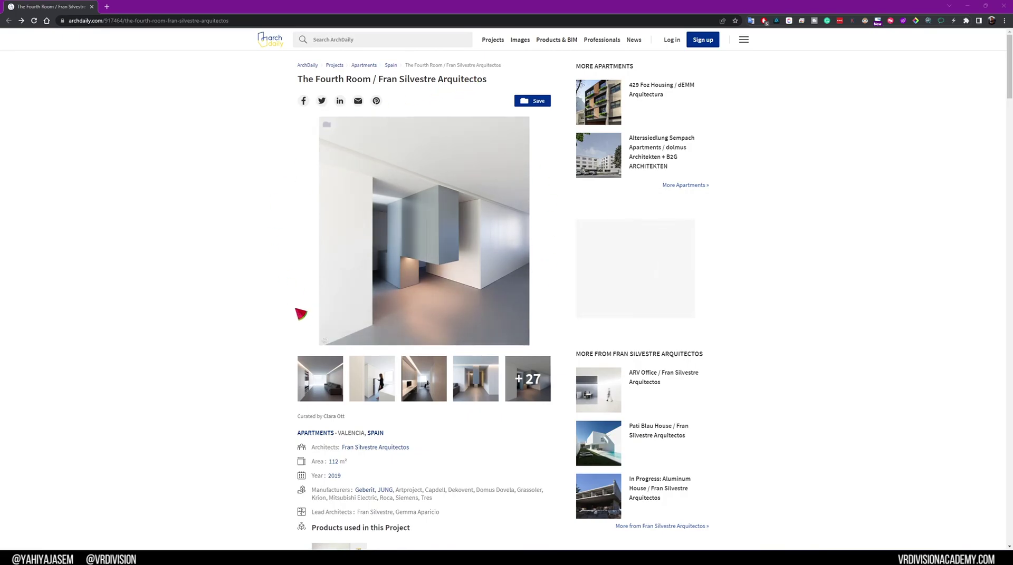
Step: Review the living area, kitchen, hallway and bedroom photos again for lighting and material details
scroll(346, 206, "down", 4)
scroll(559, 211, "down", 5)
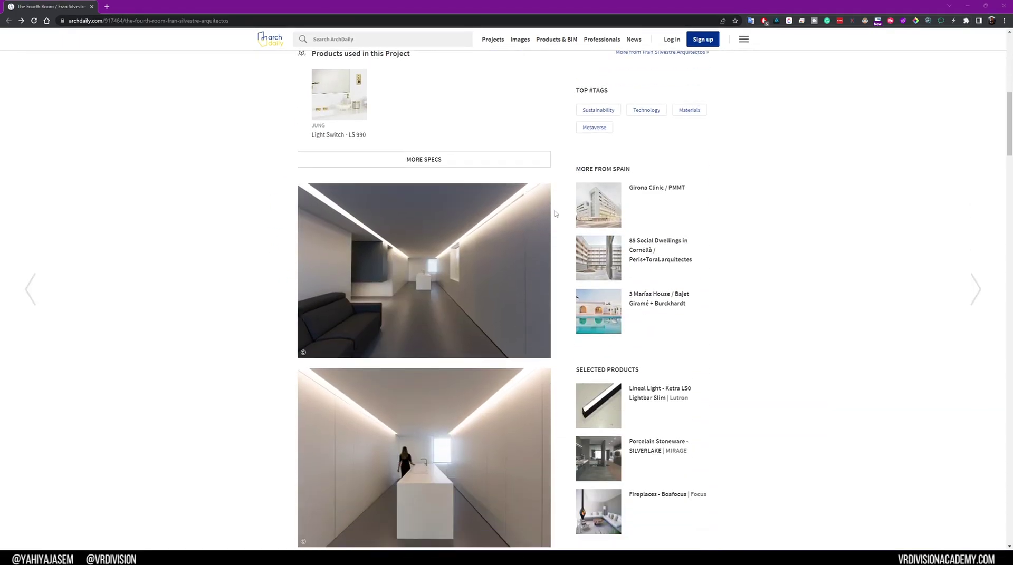
scroll(493, 242, "down", 4)
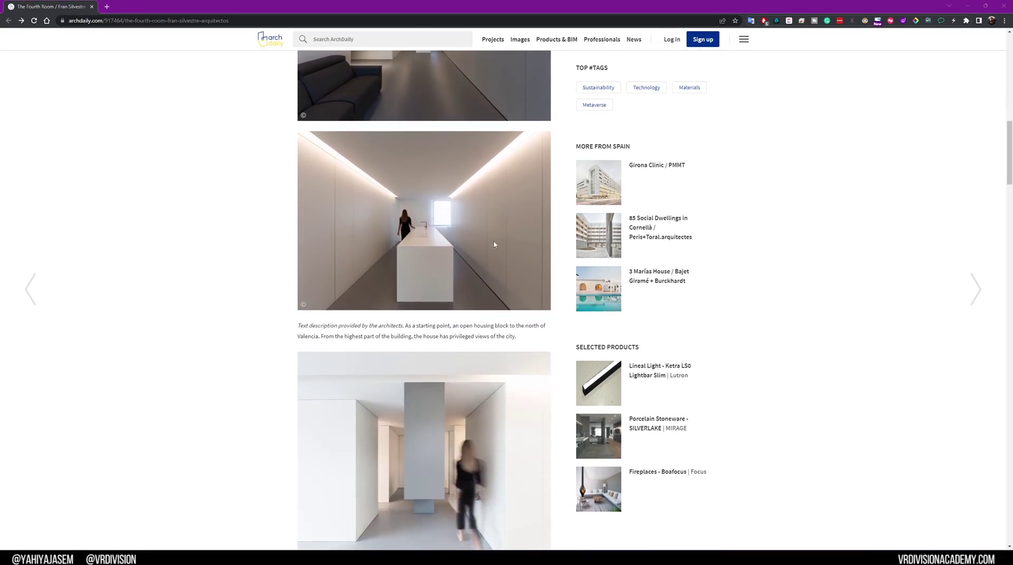
scroll(485, 251, "down", 10)
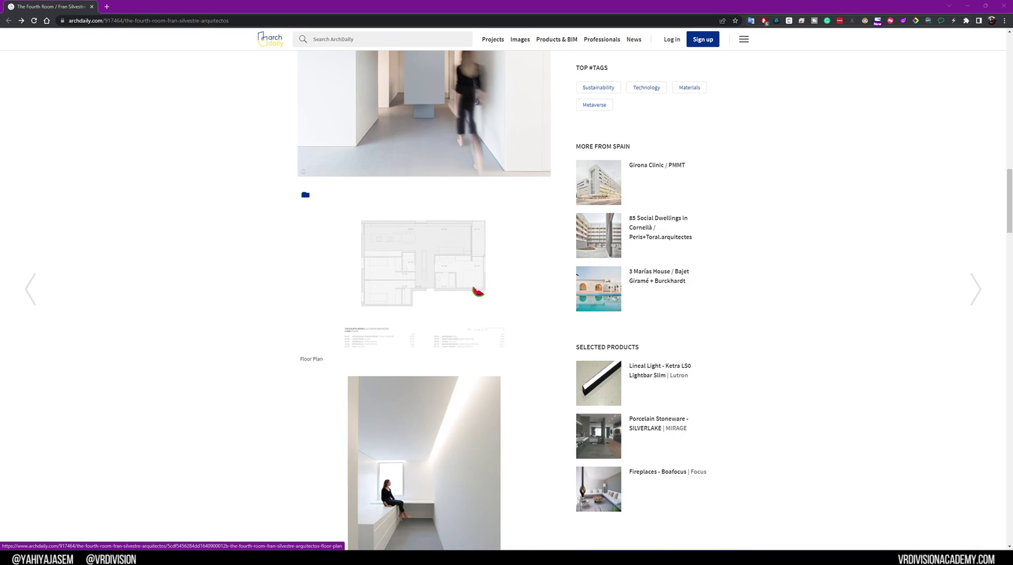
scroll(480, 294, "down", 4)
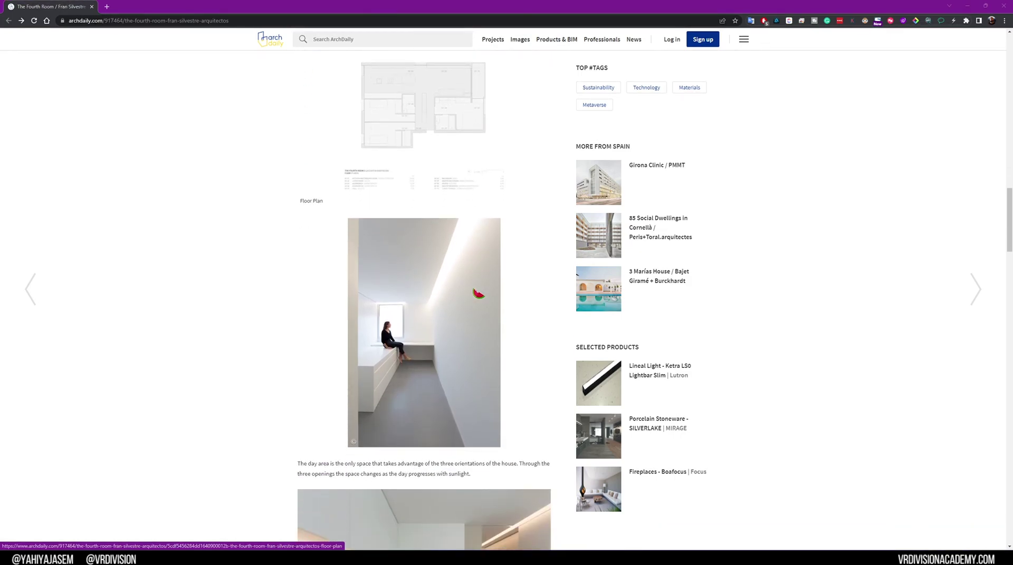
scroll(484, 299, "down", 2)
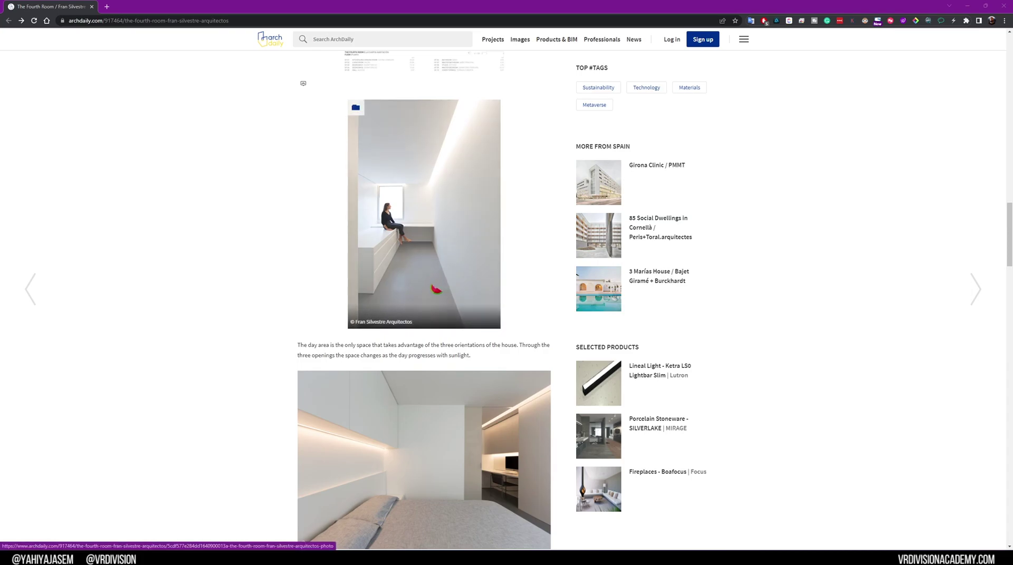
scroll(456, 317, "down", 3)
scroll(461, 319, "down", 9)
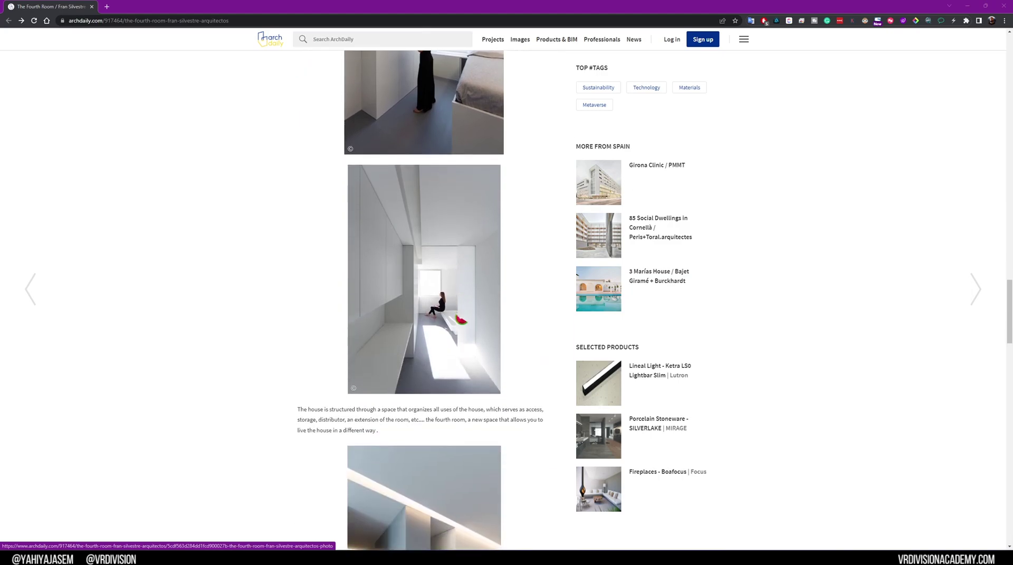
scroll(506, 355, "down", 6)
scroll(513, 355, "up", 20)
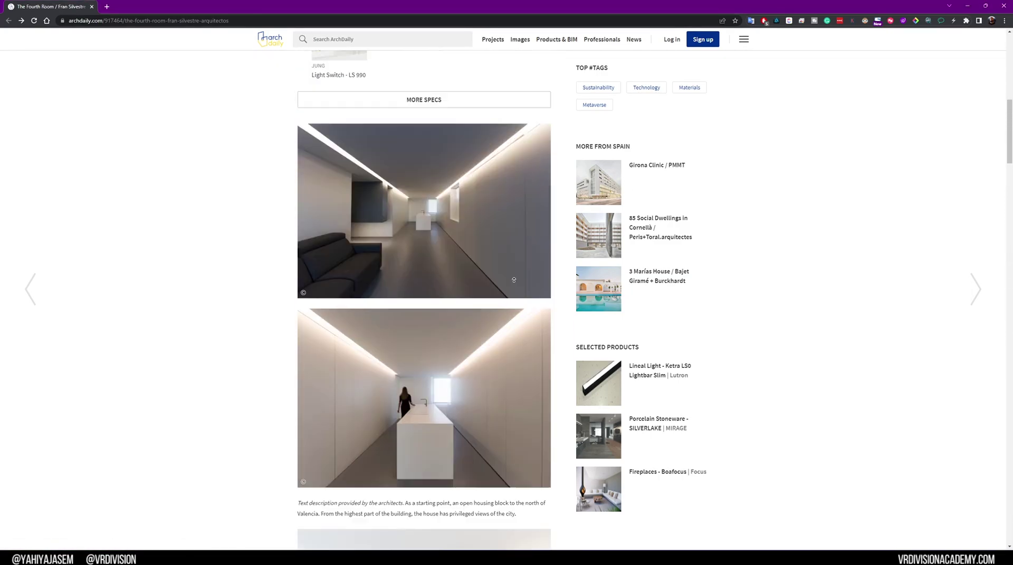
scroll(514, 280, "up", 10)
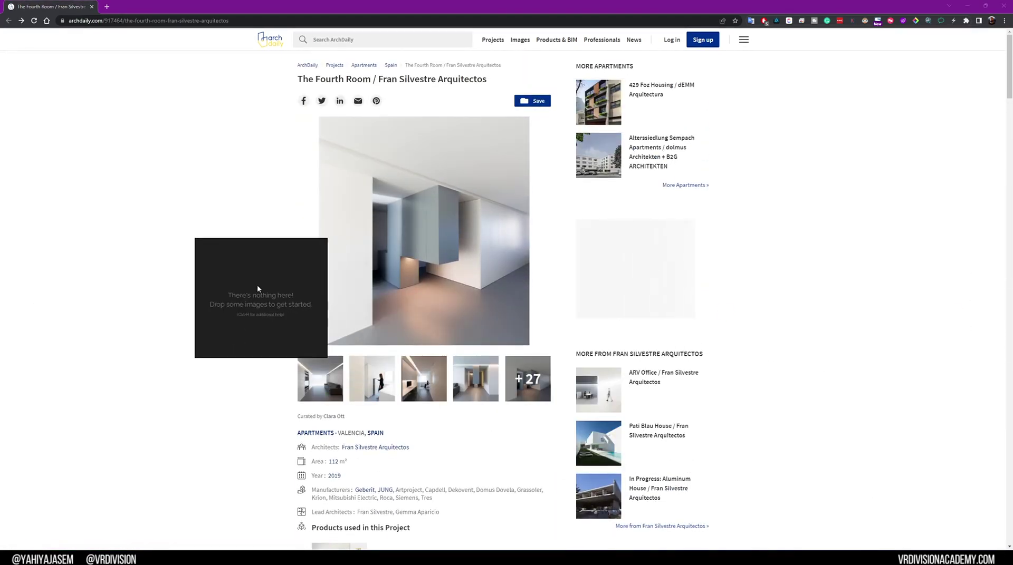
Step: Arrange the browser window beside the empty reference board and bring the Project gallery thumbnails into view
left_click_drag(257, 288, 248, 281)
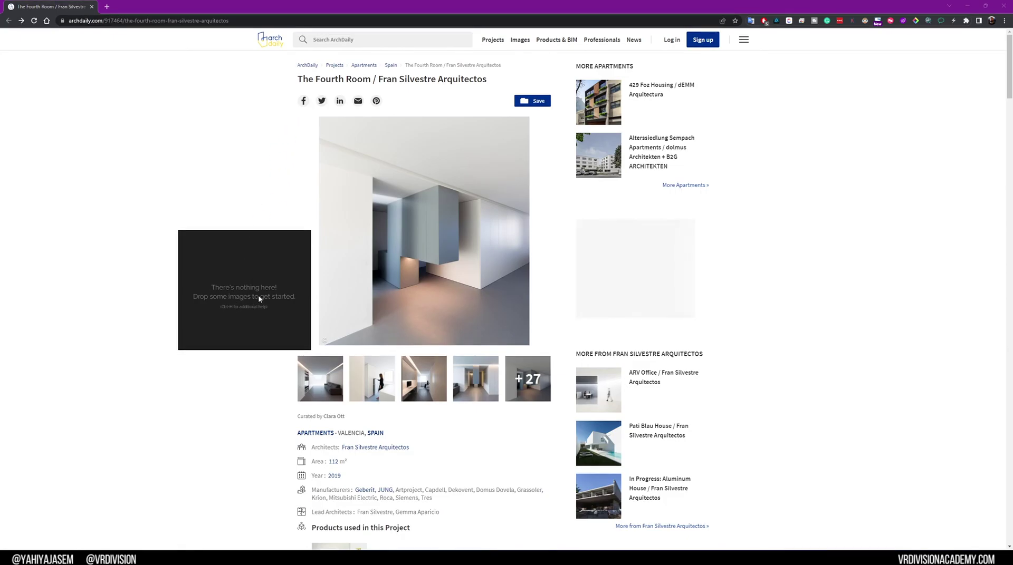
left_click_drag(374, 5, 658, 66)
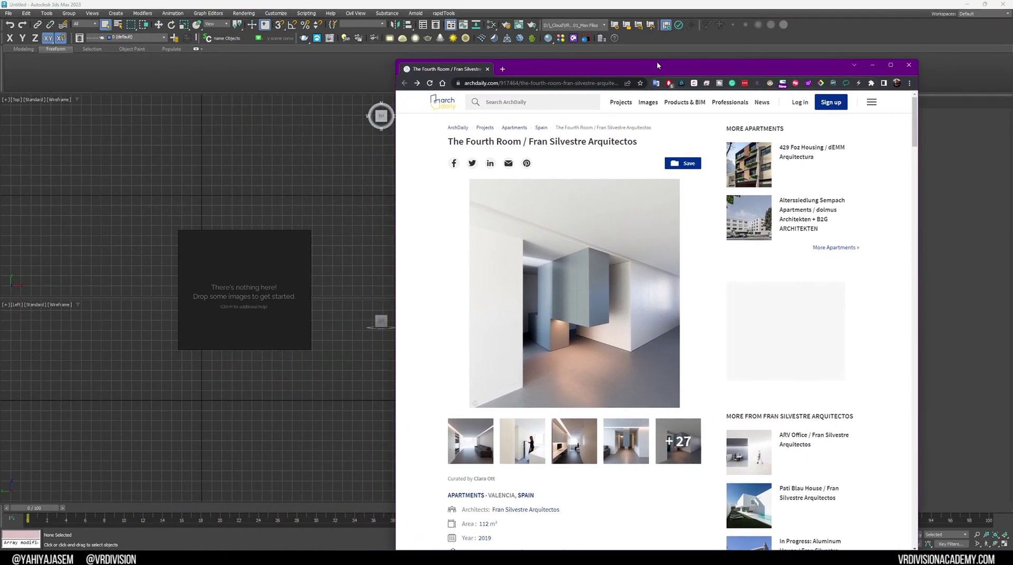
scroll(670, 232, "down", 15)
scroll(671, 232, "down", 10)
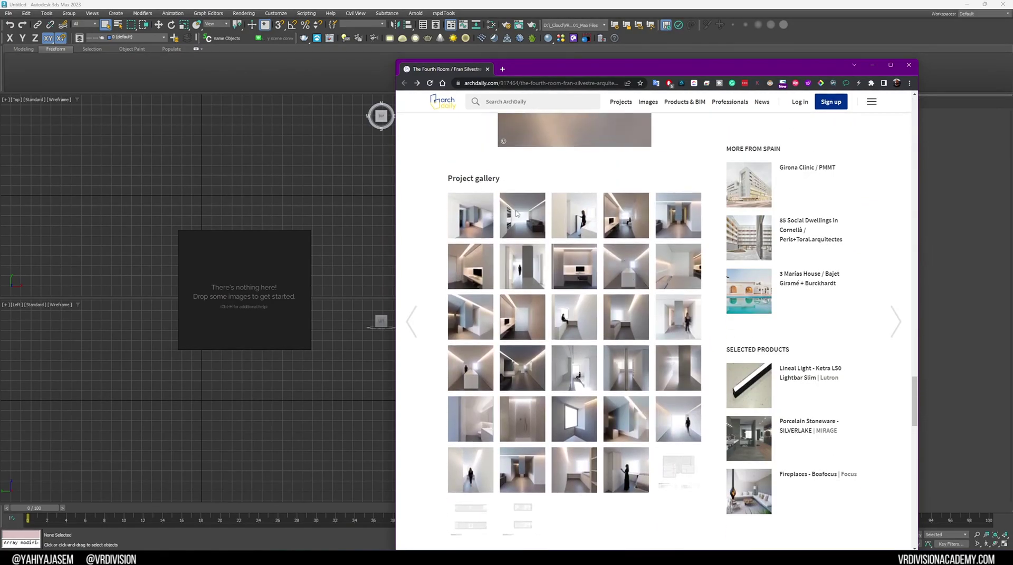
Step: Try adding the first Project gallery thumbnail to the reference board and inspect it with the board maximized
left_click_drag(478, 227, 248, 277)
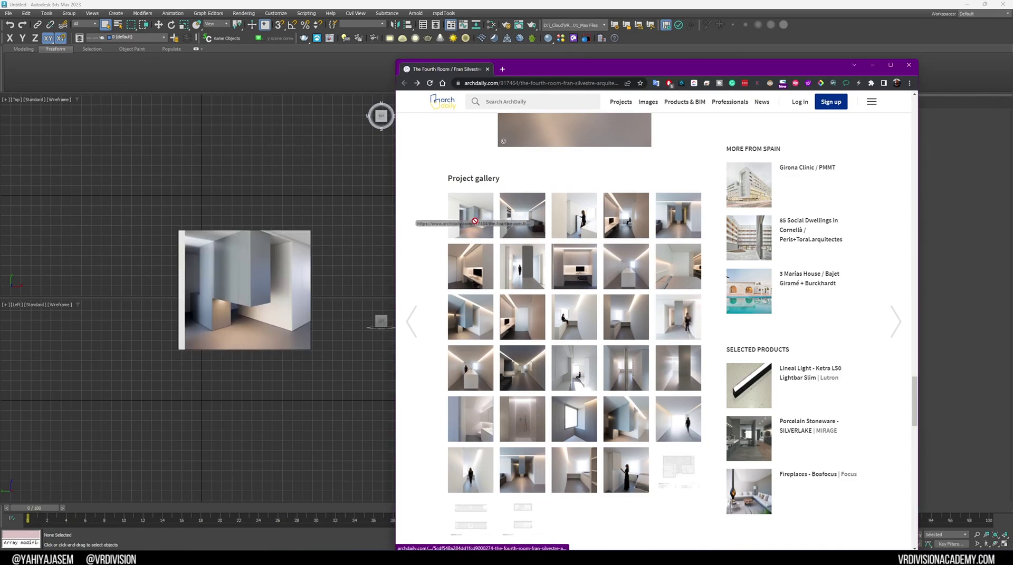
key("ctrl+f")
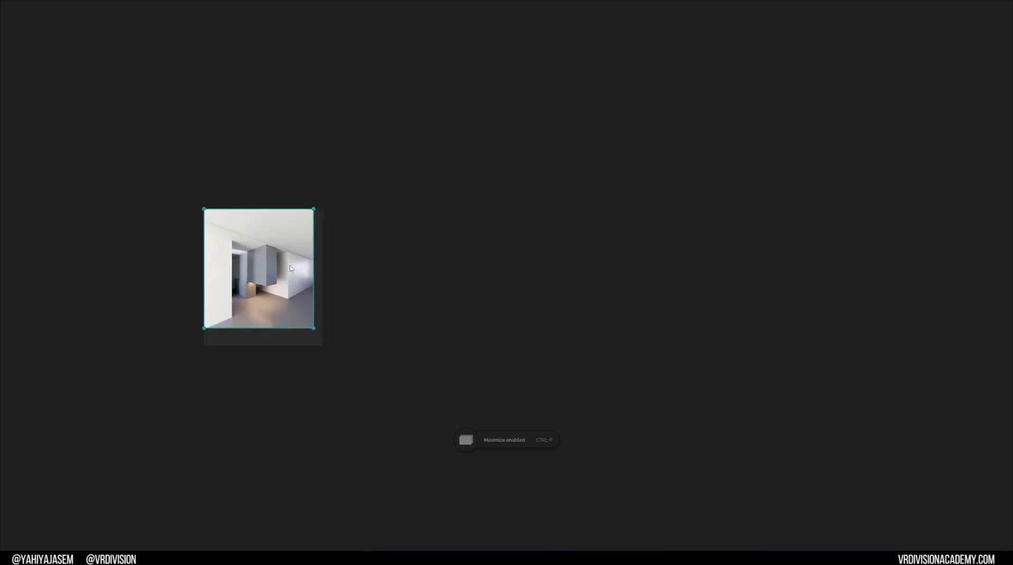
scroll(375, 252, "up", 5)
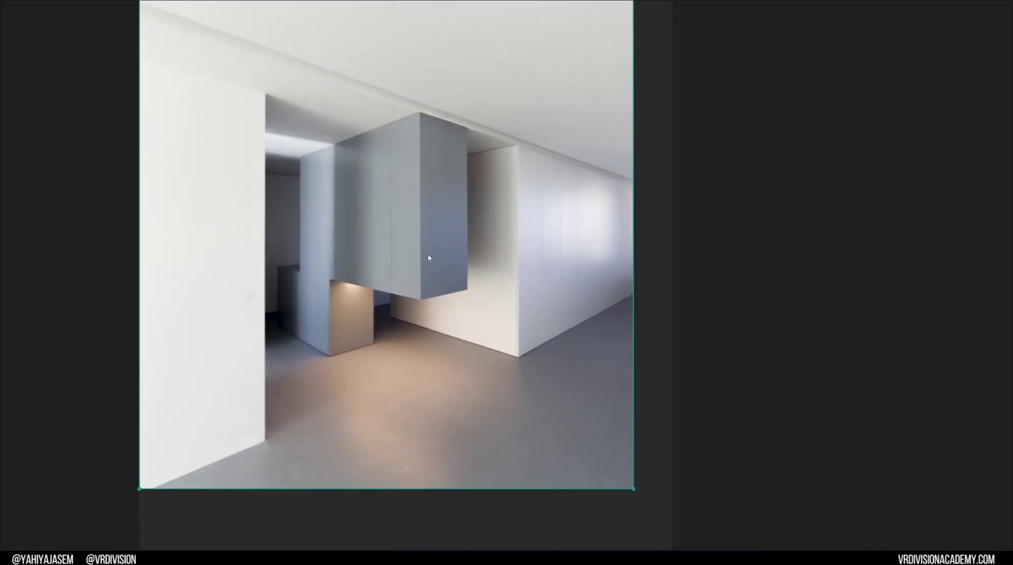
scroll(454, 247, "up", 3)
scroll(455, 246, "down", 3)
key("ctrl+f")
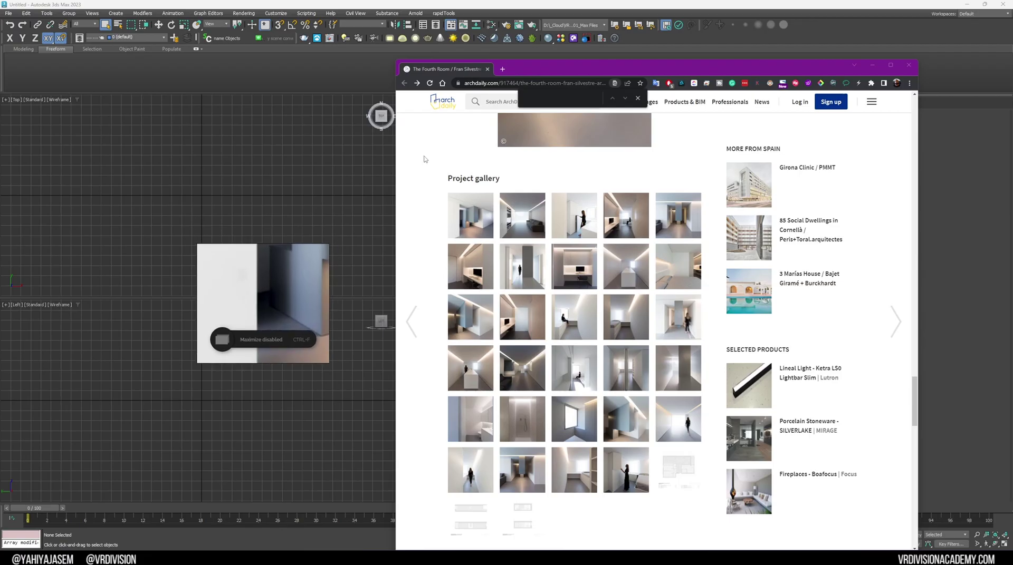
Step: Open the first gallery photo, load its full-size image in a separate tab and add it to the reference board
left_click(488, 219)
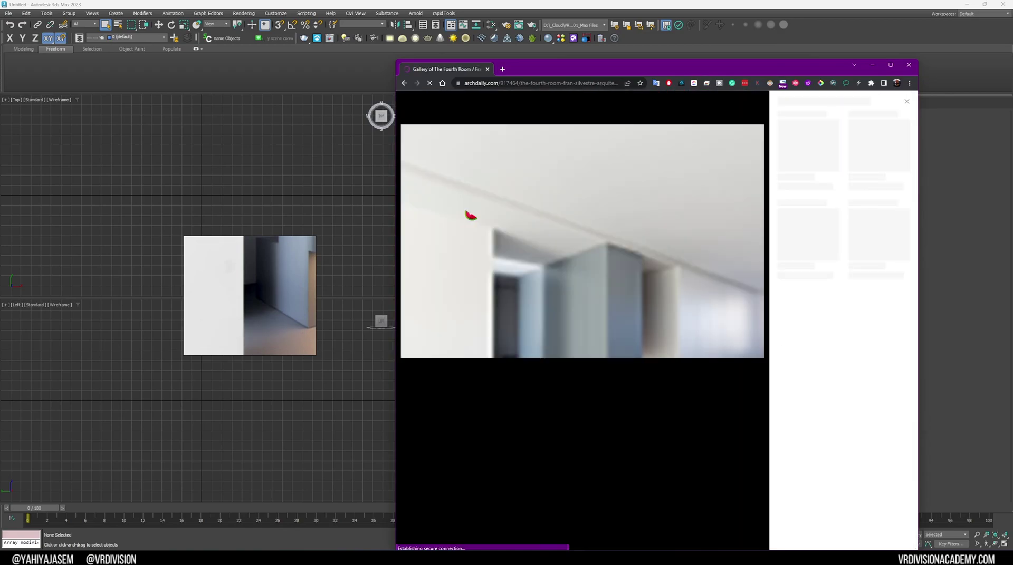
left_click_drag(495, 222, 277, 264)
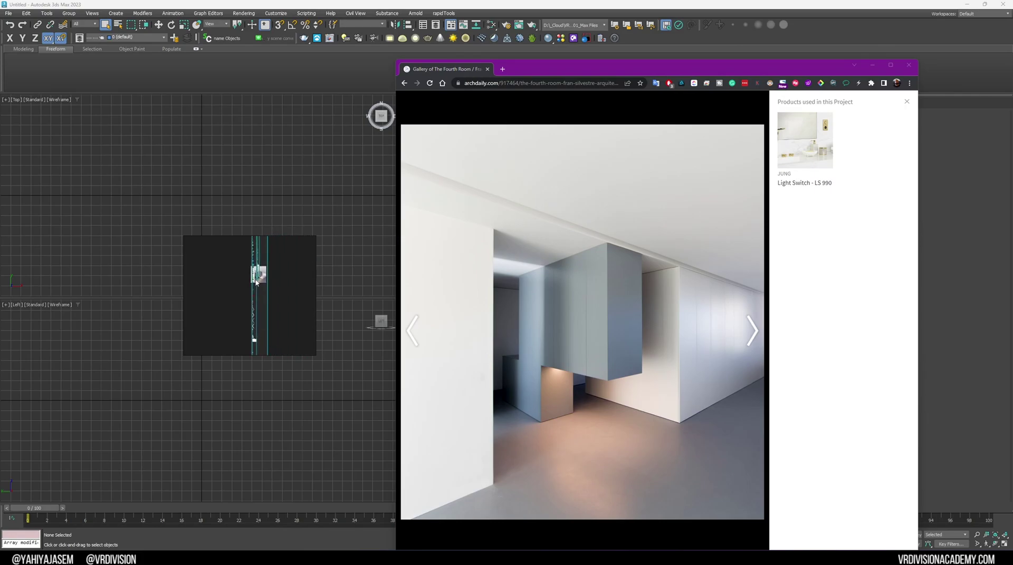
middle_click(546, 253)
left_click(541, 72)
left_click_drag(583, 211, 246, 303)
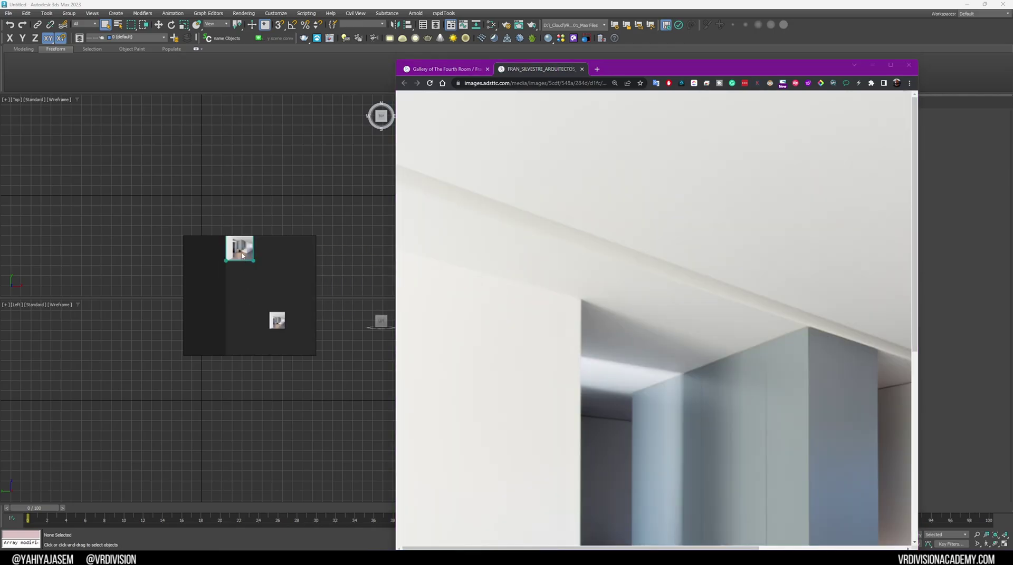
Step: Move the full-size photo on the reference board and delete the smaller duplicate
left_click_drag(242, 256, 254, 328)
left_click(271, 325)
key("Delete")
scroll(265, 332, "up", 5)
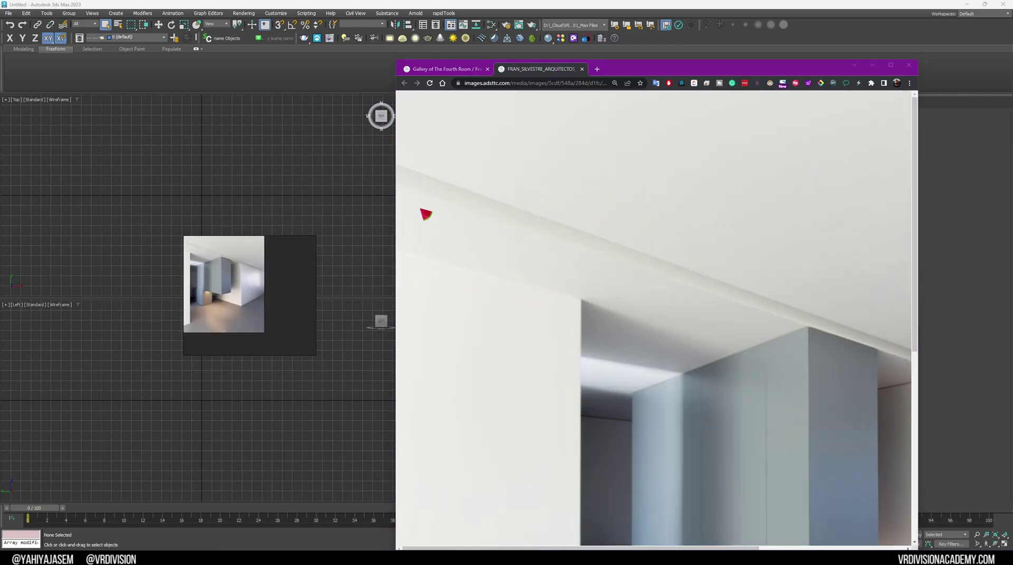
Step: Return to the gallery viewer and open selected images, including photos 4 and 5, in separate tabs
left_click(446, 69)
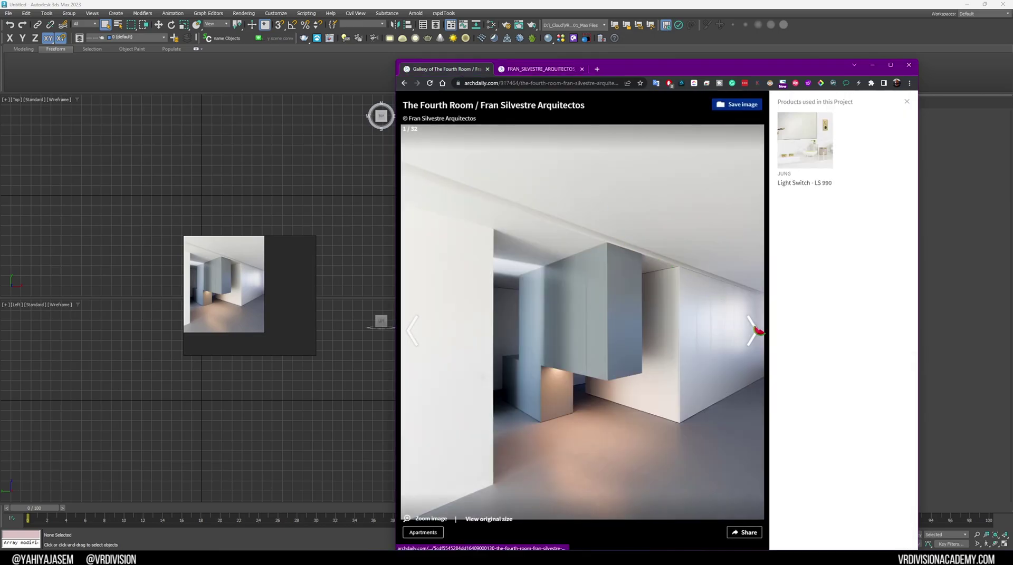
left_click(754, 328)
right_click(553, 299)
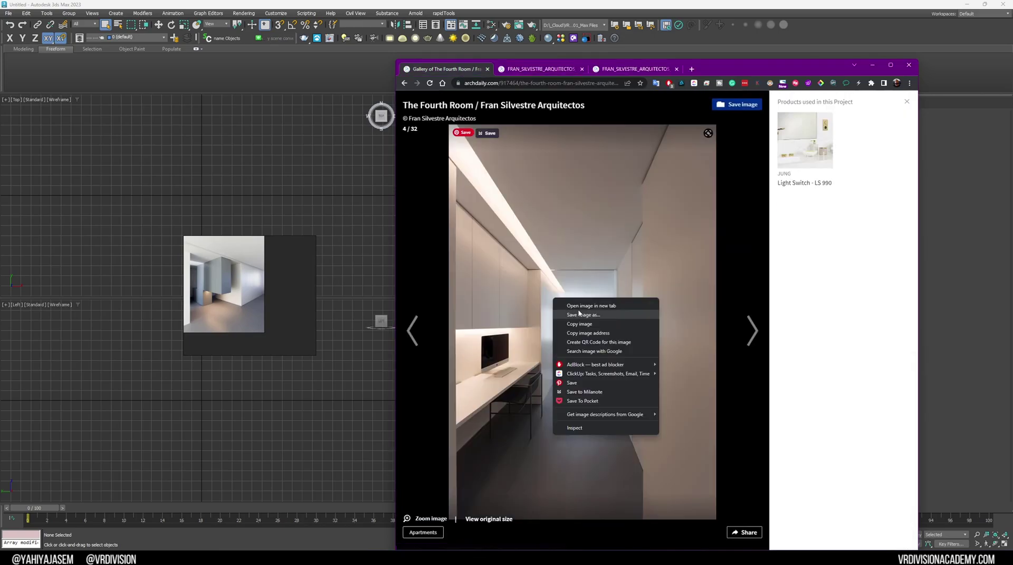
left_click(578, 306)
left_click(754, 330)
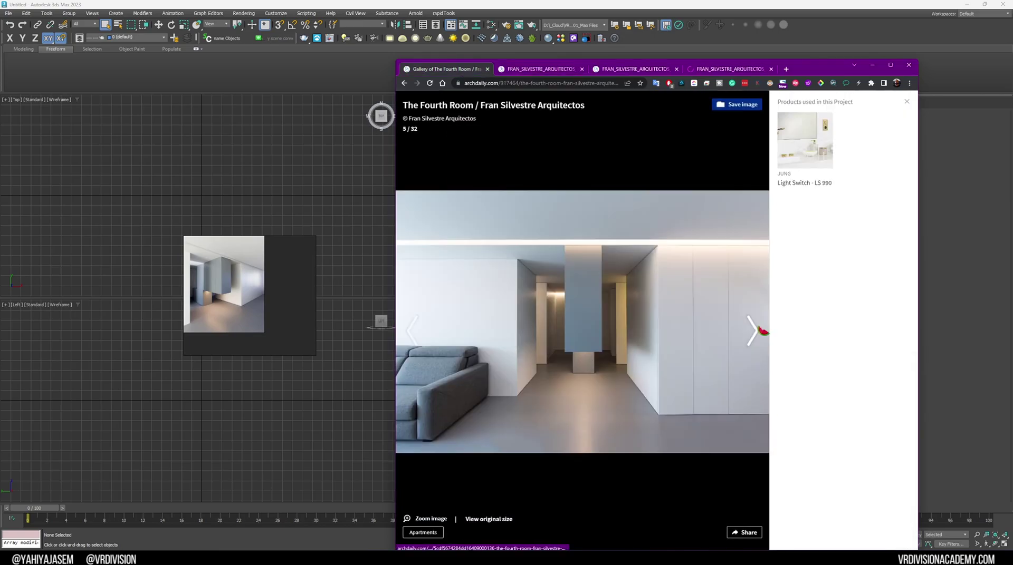
right_click(525, 297)
left_click(548, 302)
Step: Open gallery photo 6 in its own tab and continue through the gallery to the floor plan
left_click(750, 331)
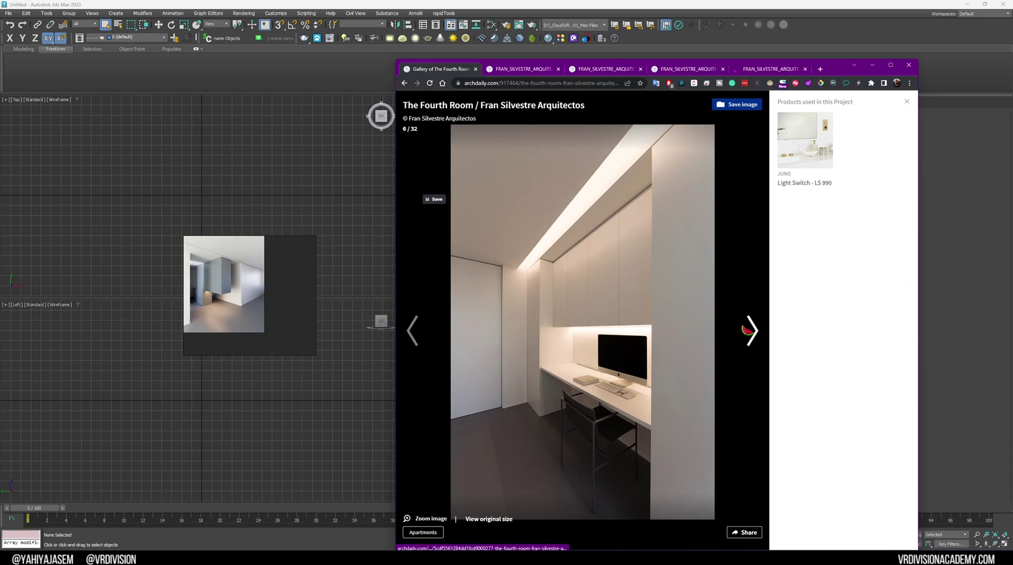
right_click(602, 300)
left_click(627, 304)
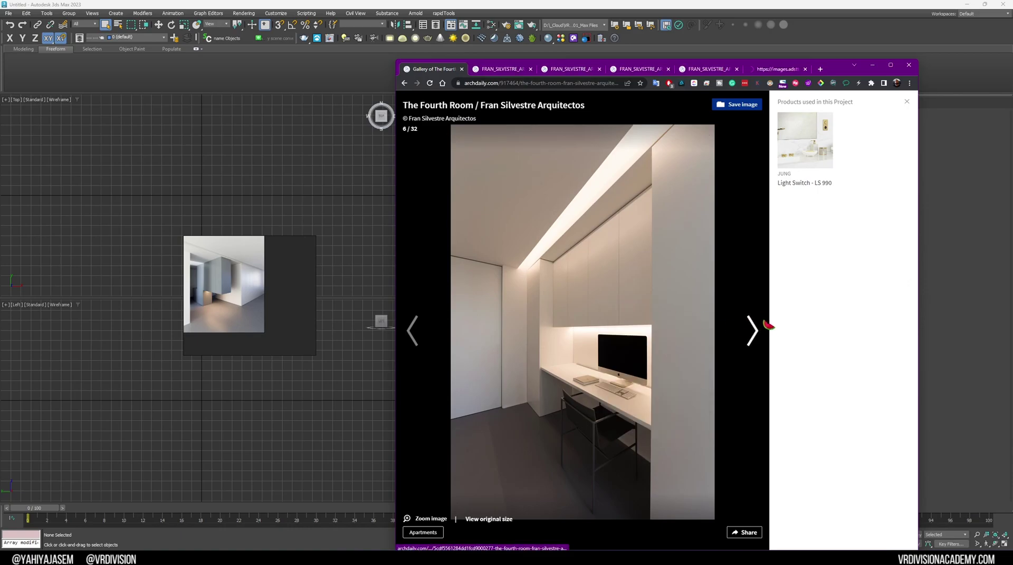
left_click(753, 331)
left_click(753, 331)
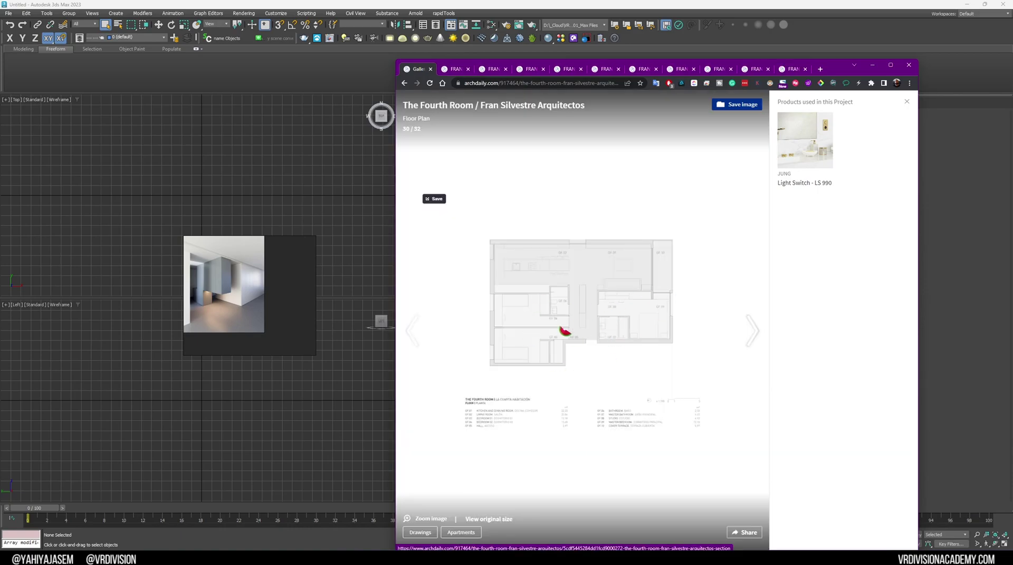
Step: Add the full-size photos from the open browser tabs to the reference board, including the desk corridor and suspended blue volume, closing used tabs
key("ctrl+Tab")
left_click_drag(620, 258, 219, 280)
scroll(220, 280, "down", 5)
left_click(447, 77)
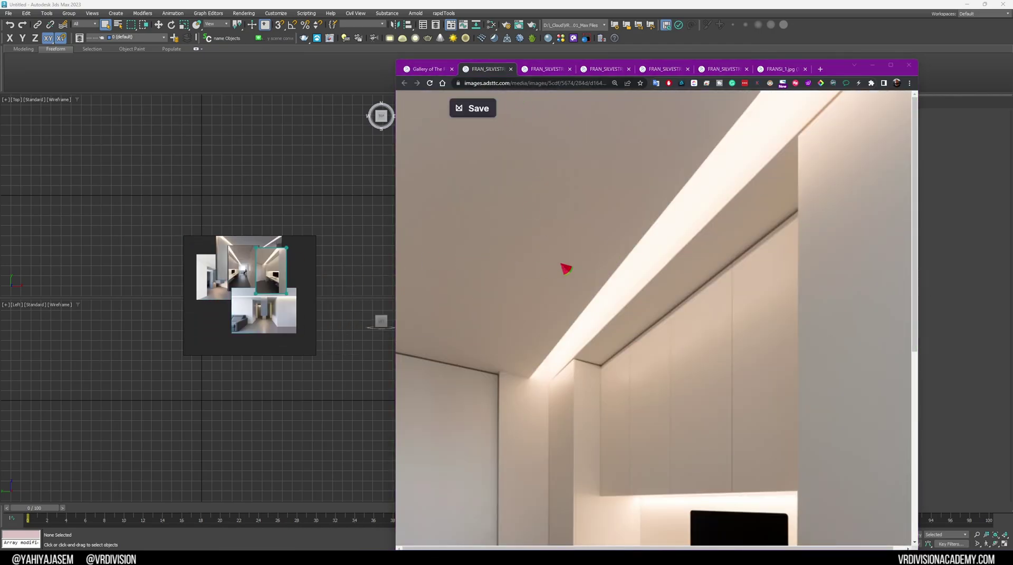
key("ctrl+w")
left_click_drag(593, 217, 258, 275)
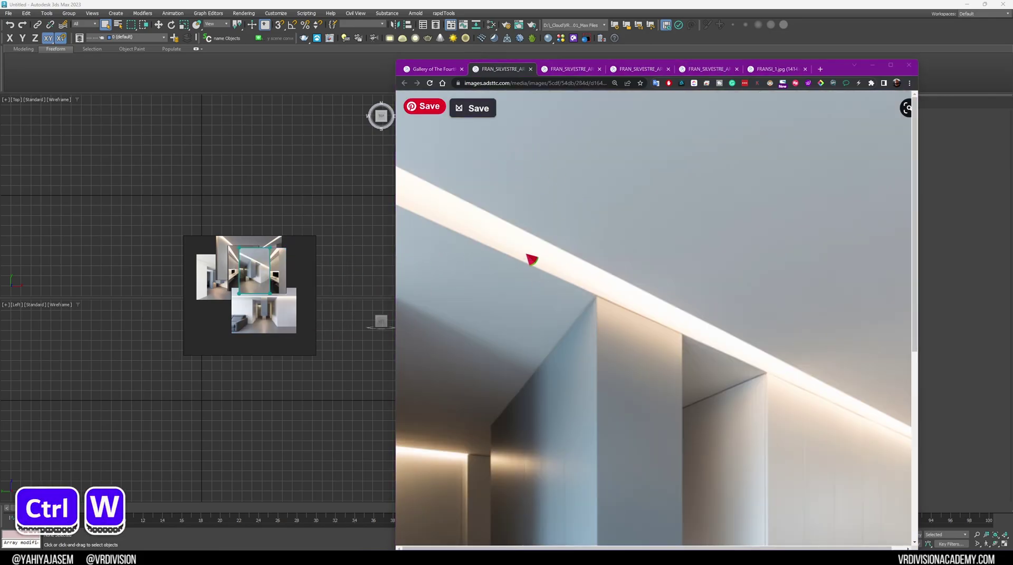
Step: Add the remaining full-size photos and the floor plan FRANSI_1.jpg to the reference board, closing the used photo tabs
key("ctrl+w")
key("ctrl+w")
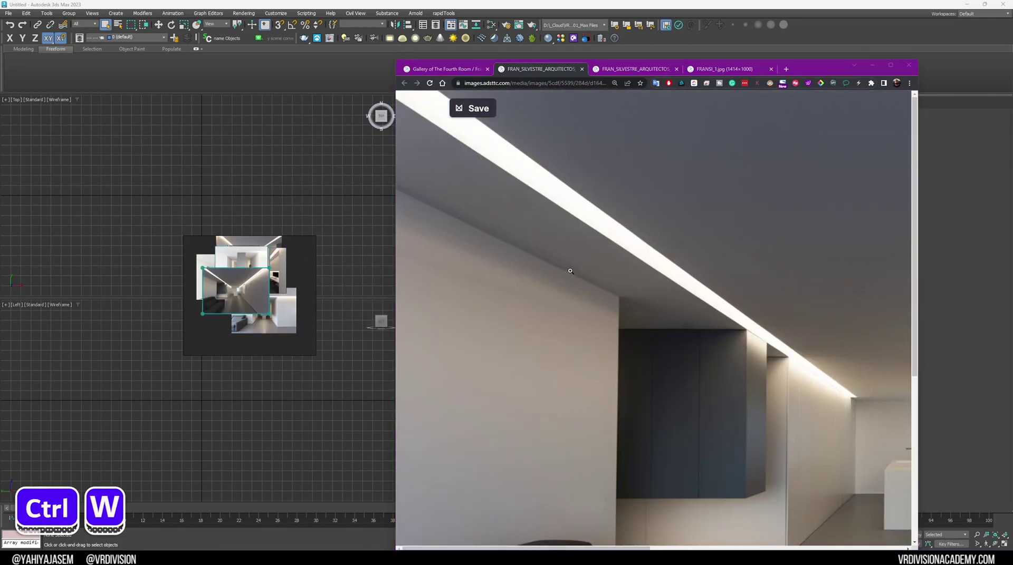
key("ctrl+w")
key("ctrl+w")
left_click_drag(543, 272, 254, 290)
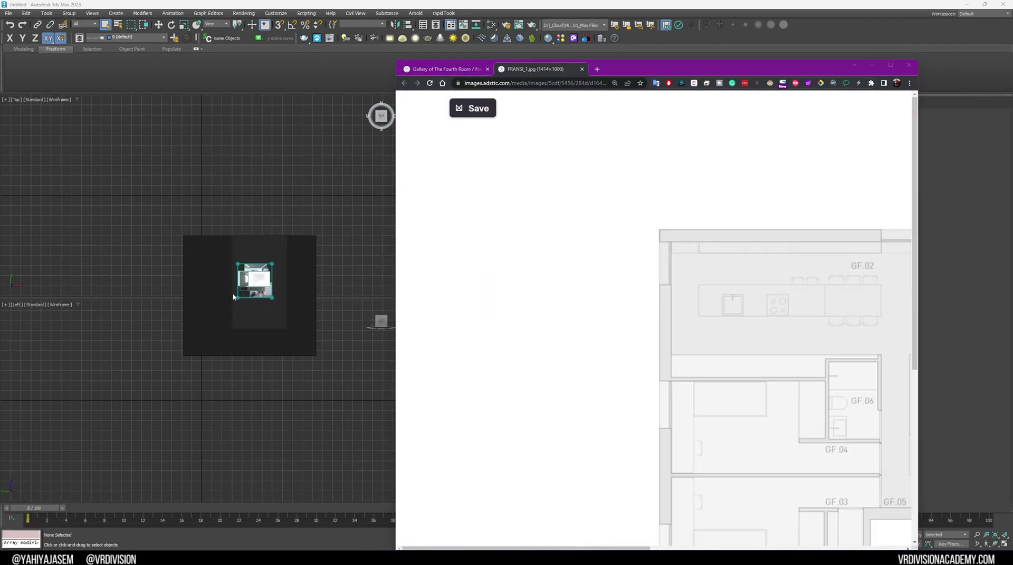
Step: Maximize the reference board and arrange all selected images with the Optimal layout
key("ctrl+f")
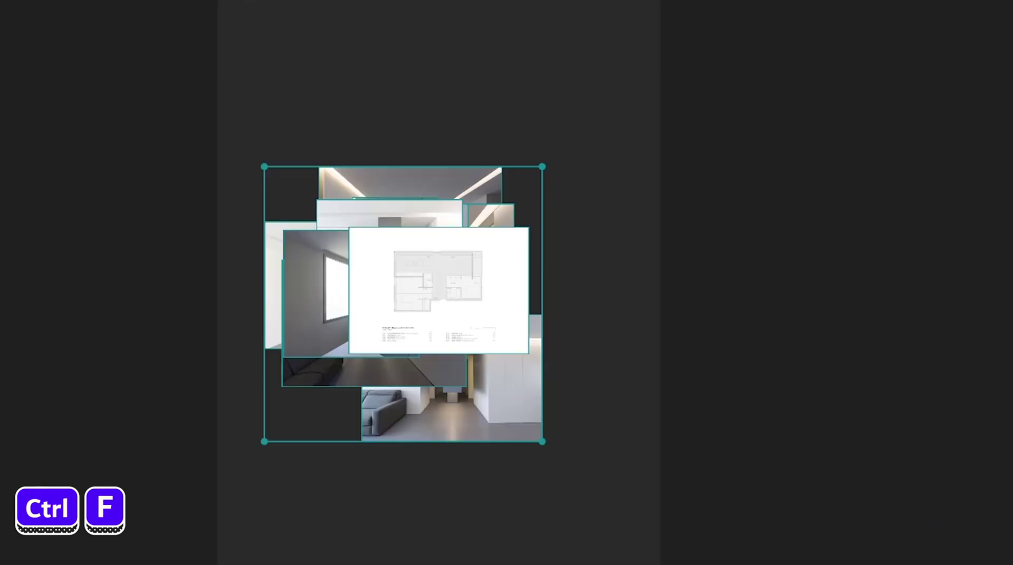
right_click(410, 242)
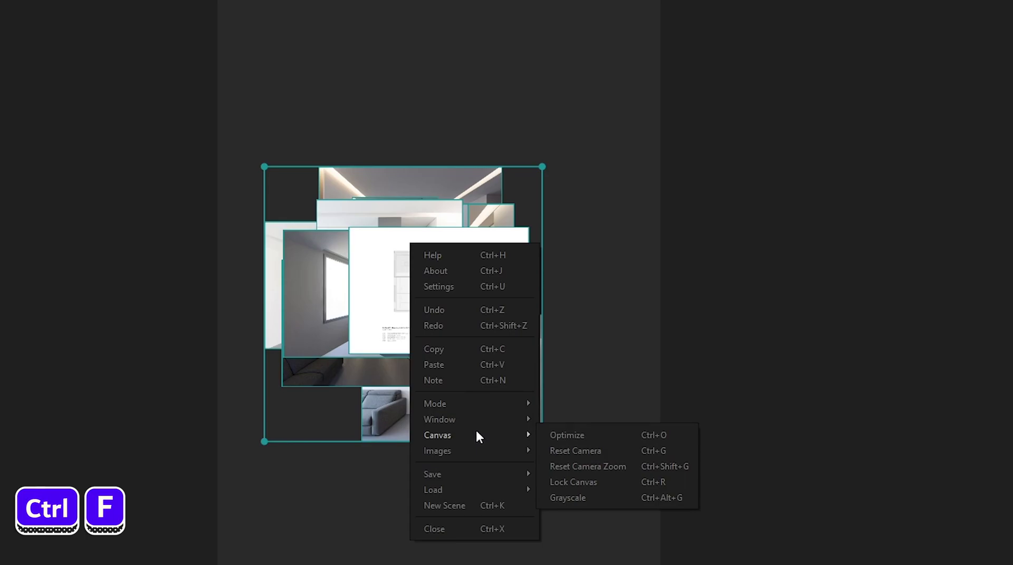
mouse_move(479, 460)
mouse_move(616, 480)
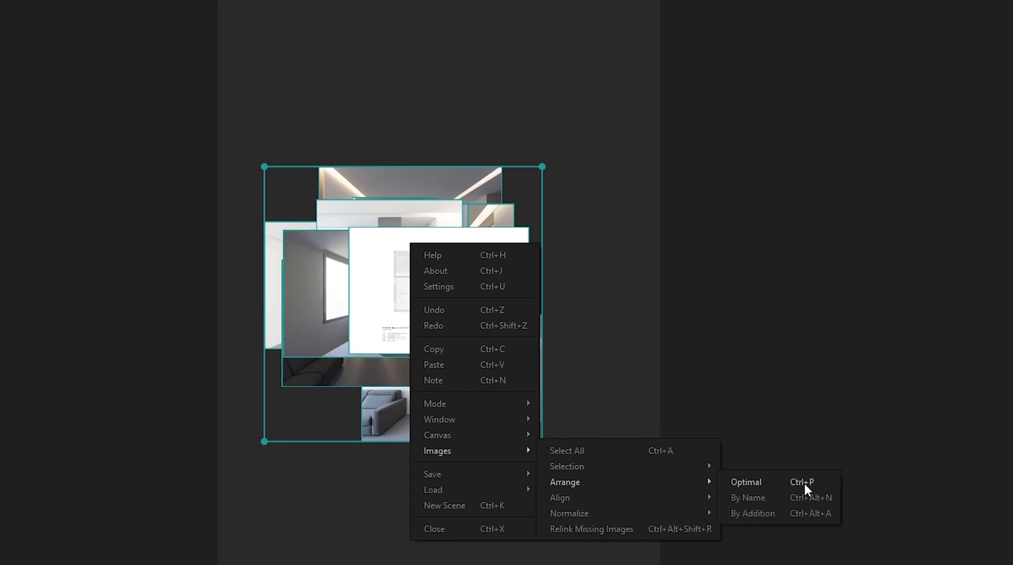
key("ctrl+p")
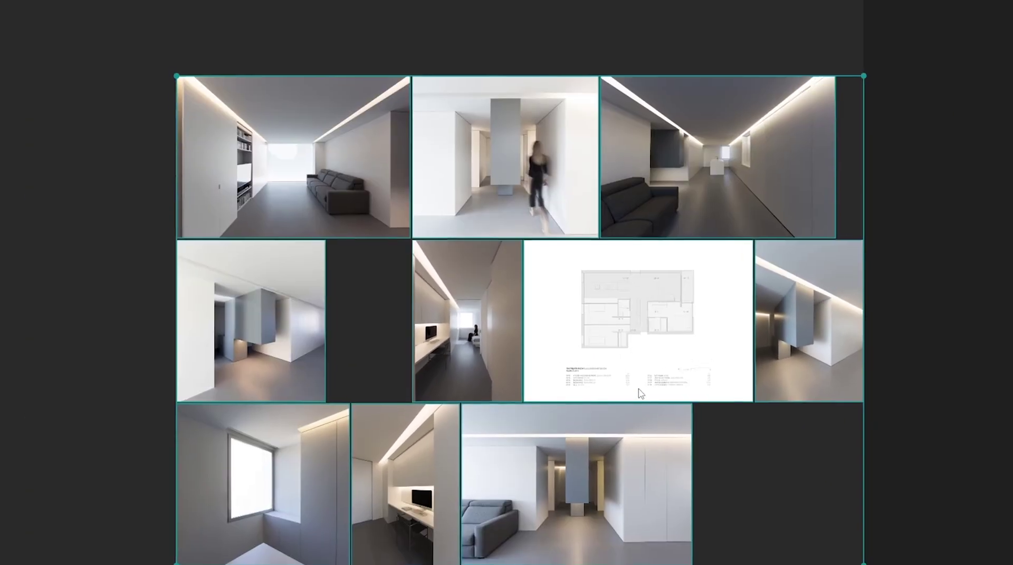
Step: Start saving the board in the 4thRoom project folder and create the subfolders 00_SourceFiles and 01_Production there
key("ctrl+s")
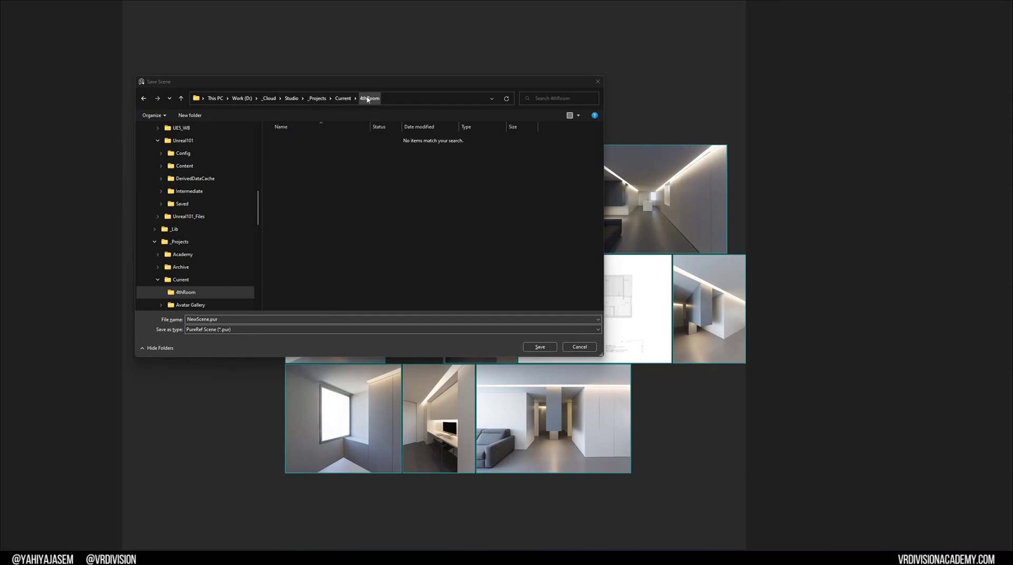
right_click(353, 224)
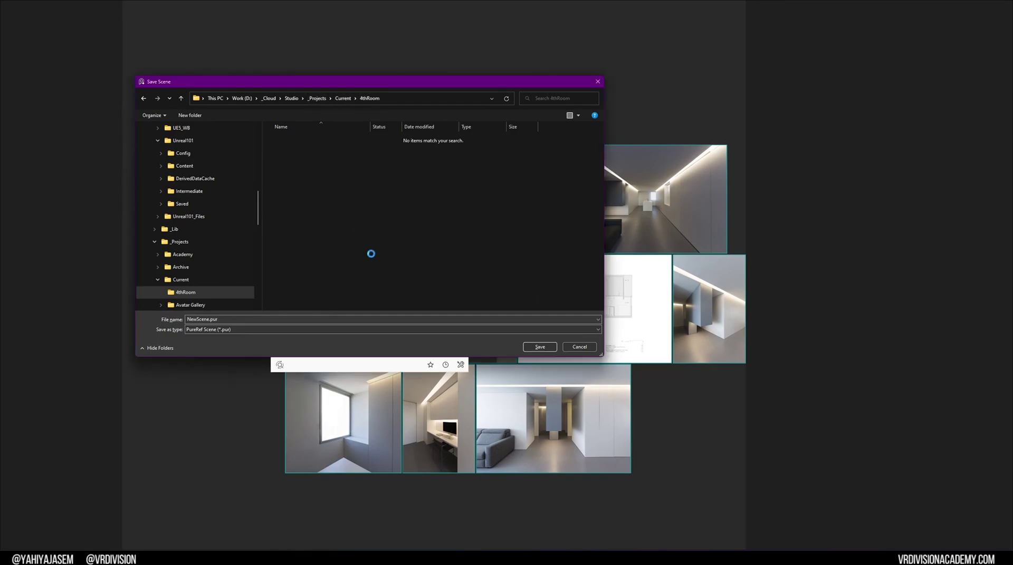
mouse_move(419, 337)
left_click(522, 338)
type("00_Source")
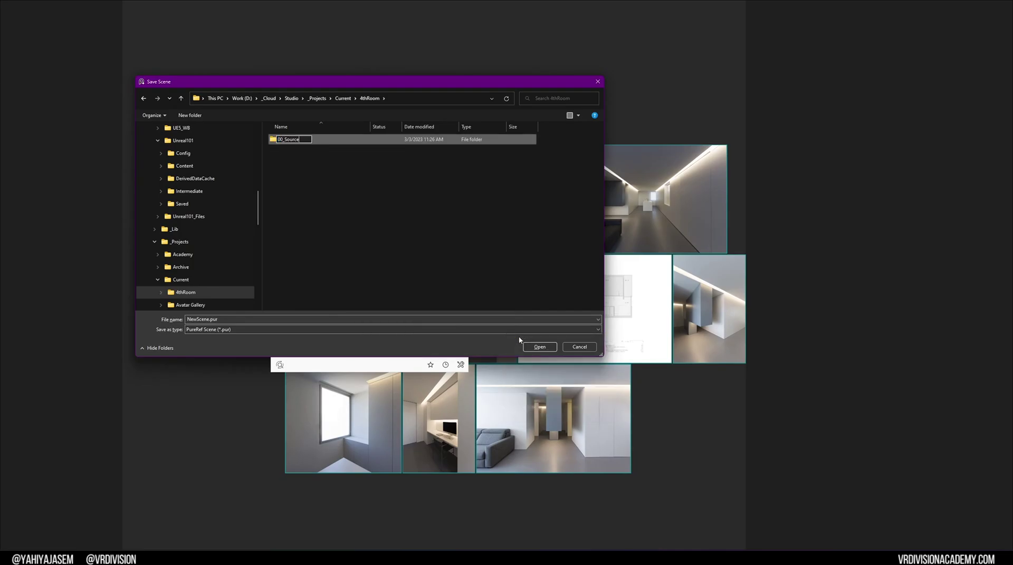
type("Files")
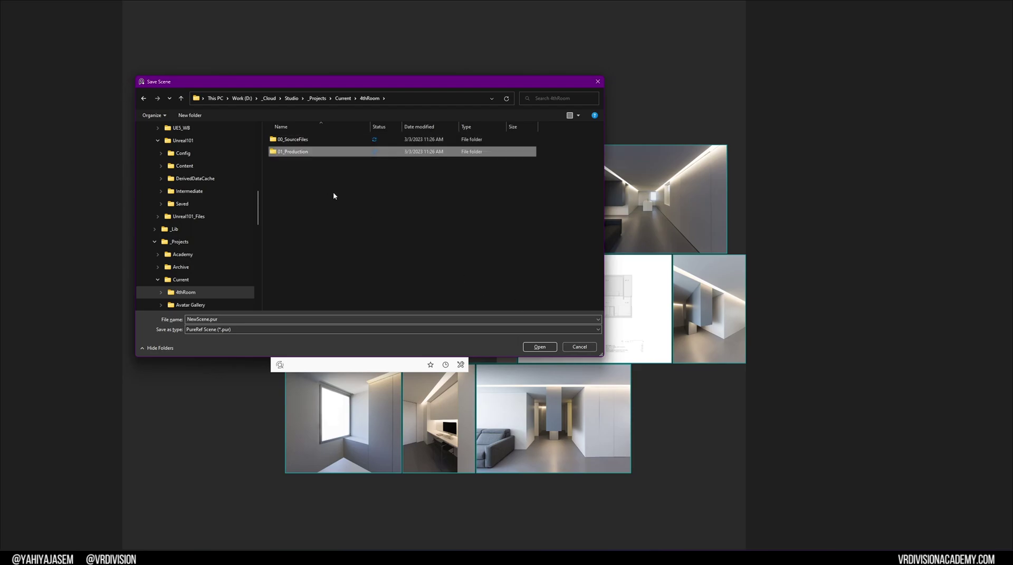
Step: Create a third subfolder named 02_Final in the 4thRoom project folder
right_click(333, 192)
mouse_move(403, 325)
left_click(520, 325)
type("02_Final")
key("Return")
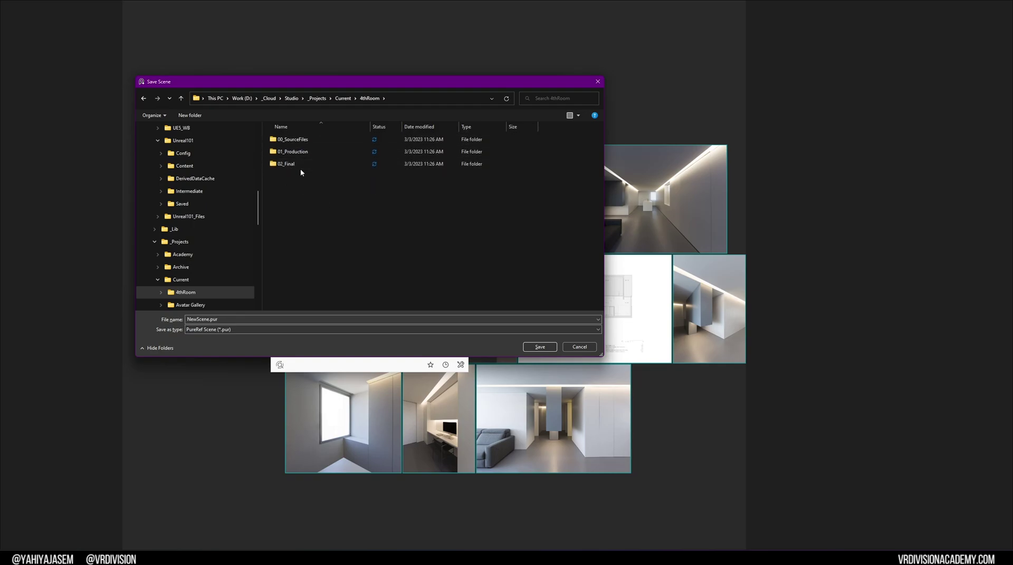
Step: Save the reference board as 4ThRoom_Board.pur in the 00_SourceFiles folder
double_click(295, 140)
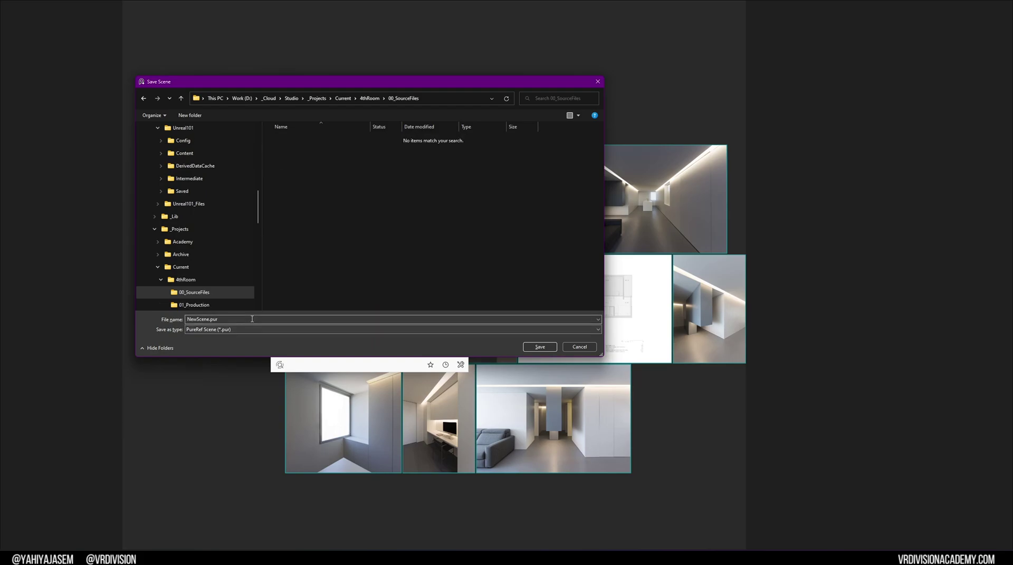
left_click(212, 320)
key("Return")
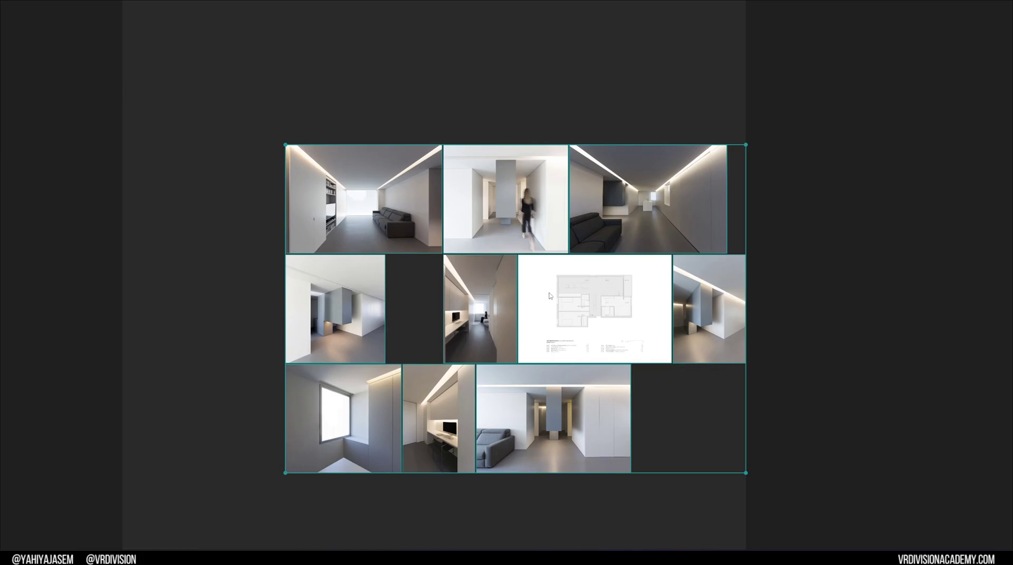
Step: Return the reference board to its small window and save the browser's floor plan image as FRANSI_1.jpg in 00_SourceFiles
key("ctrl+f")
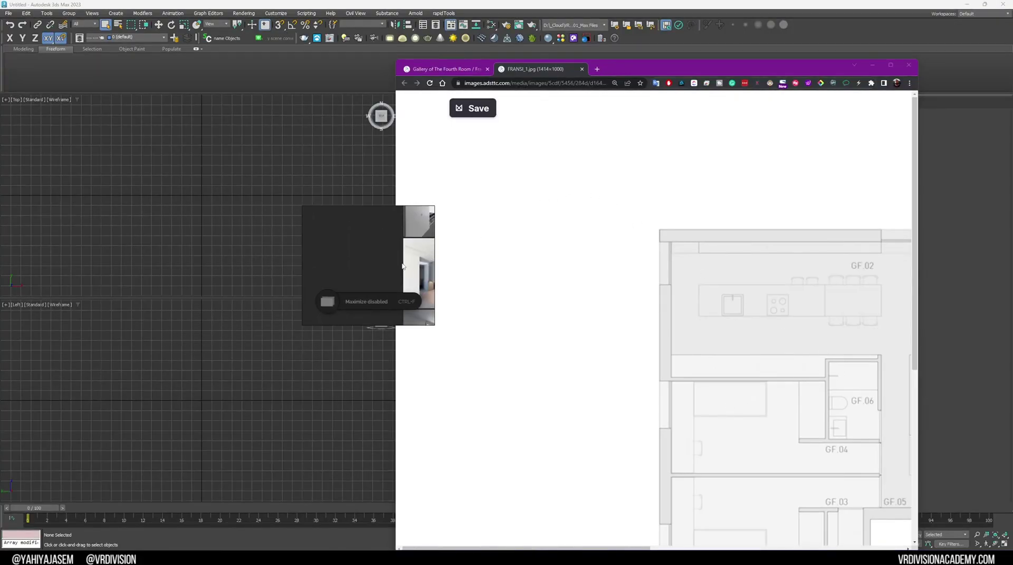
right_click(699, 256)
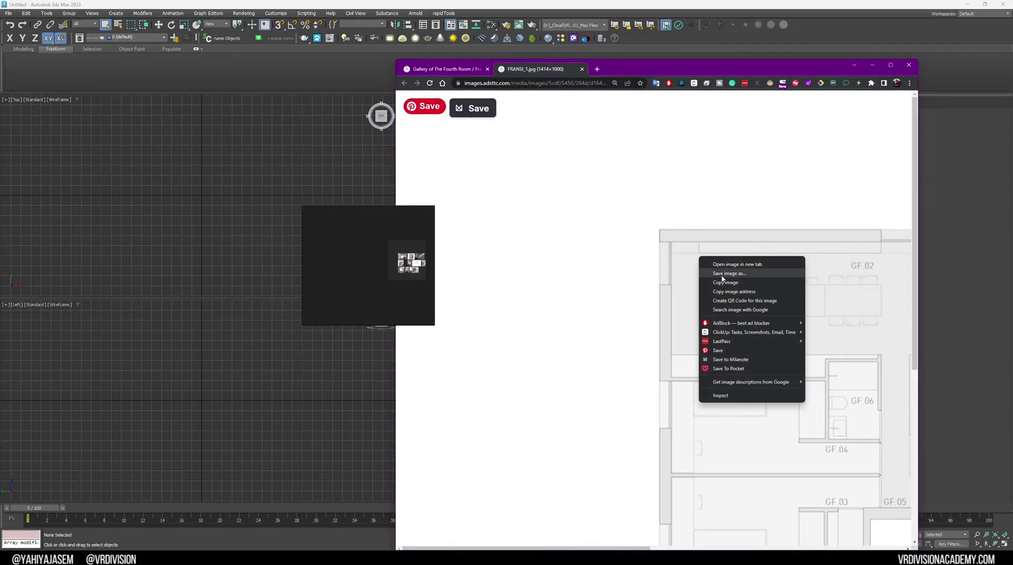
left_click(722, 275)
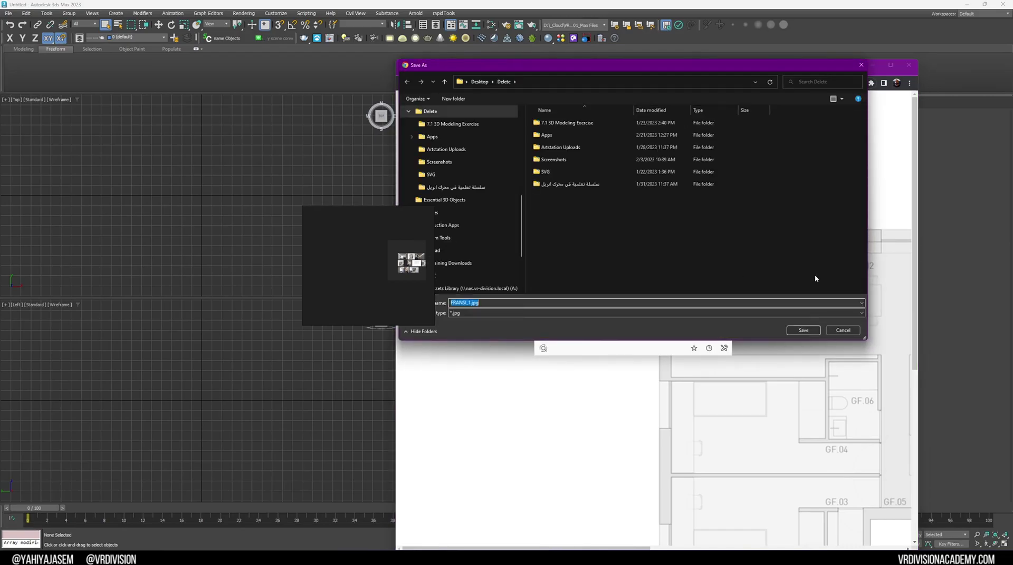
key("Return")
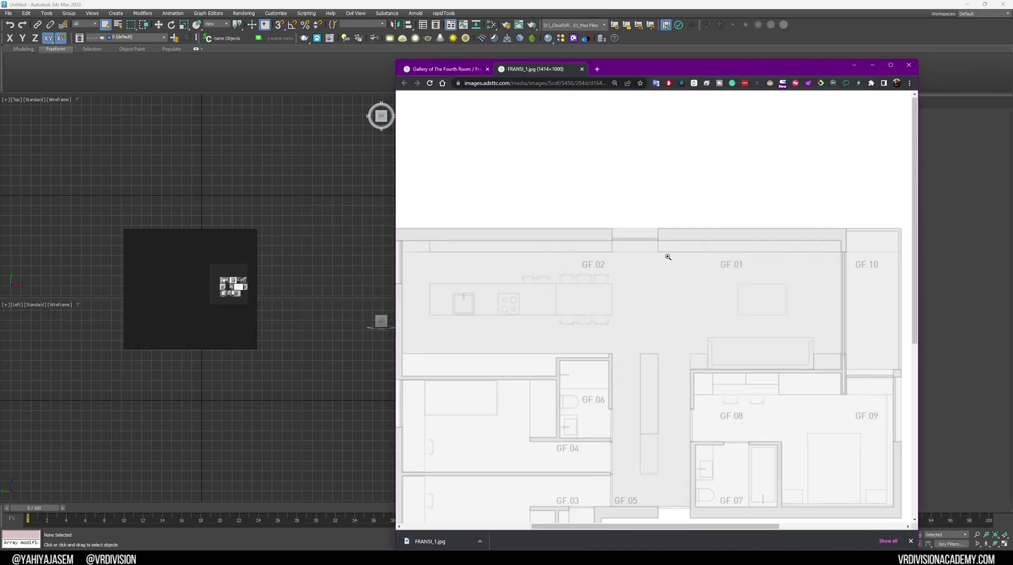
Step: Show the downloaded floor plan in its folder and minimize the browser
scroll(668, 253, "right", 3)
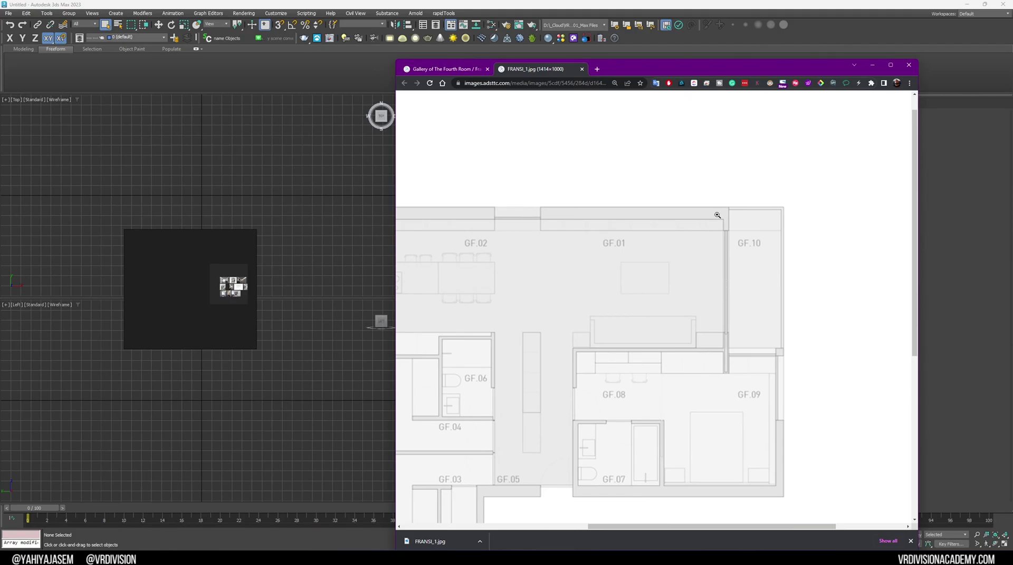
scroll(659, 279, "down", 5)
middle_click_drag(657, 278, 548, 230)
left_click(480, 541)
left_click(493, 514)
left_click(872, 66)
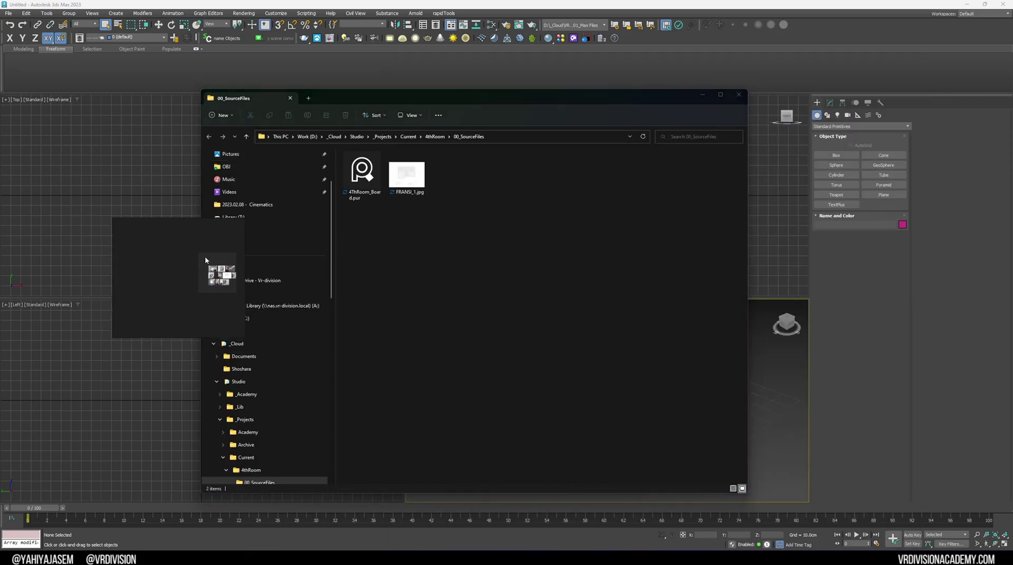
Step: Open FRANSI_1.jpg in Photos just once and examine the room layout and scale bar of the floor plan
left_click(398, 183)
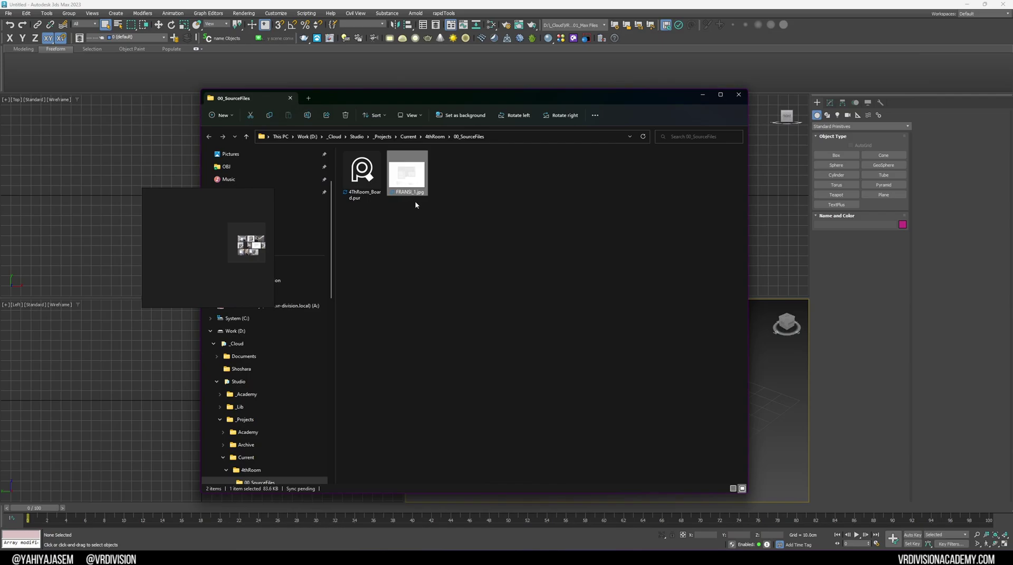
key("Return")
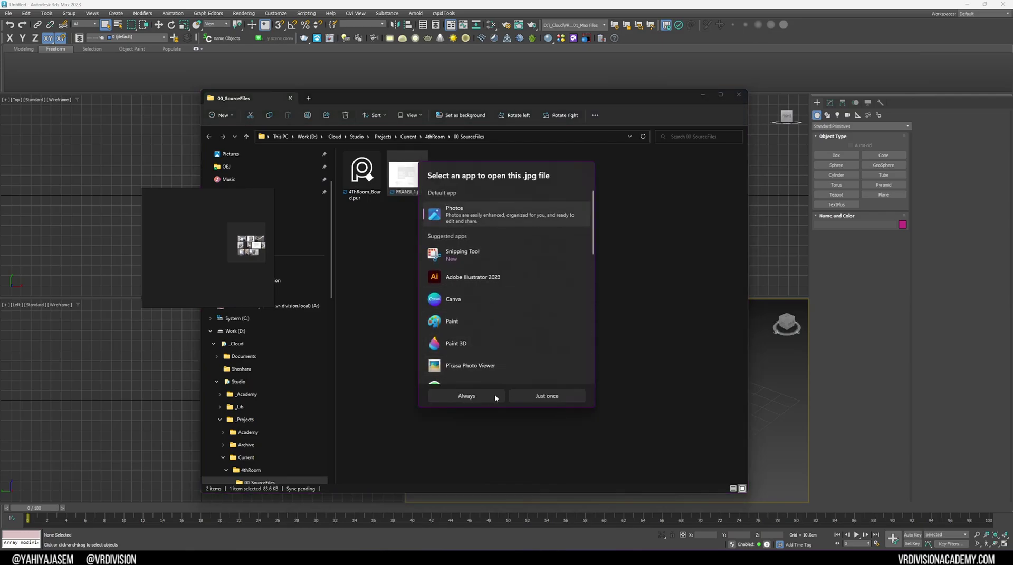
left_click(522, 395)
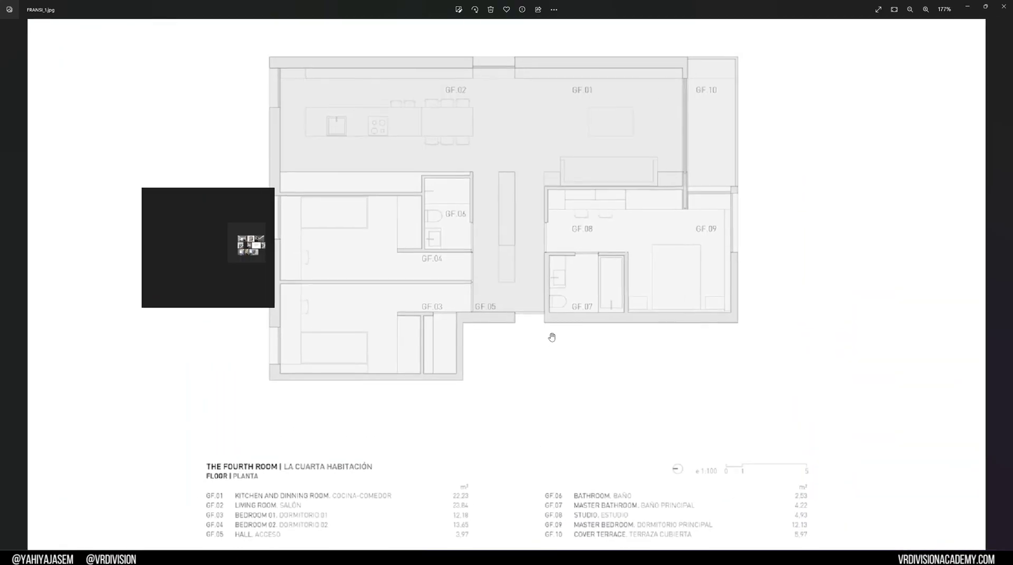
scroll(559, 317, "up", 3)
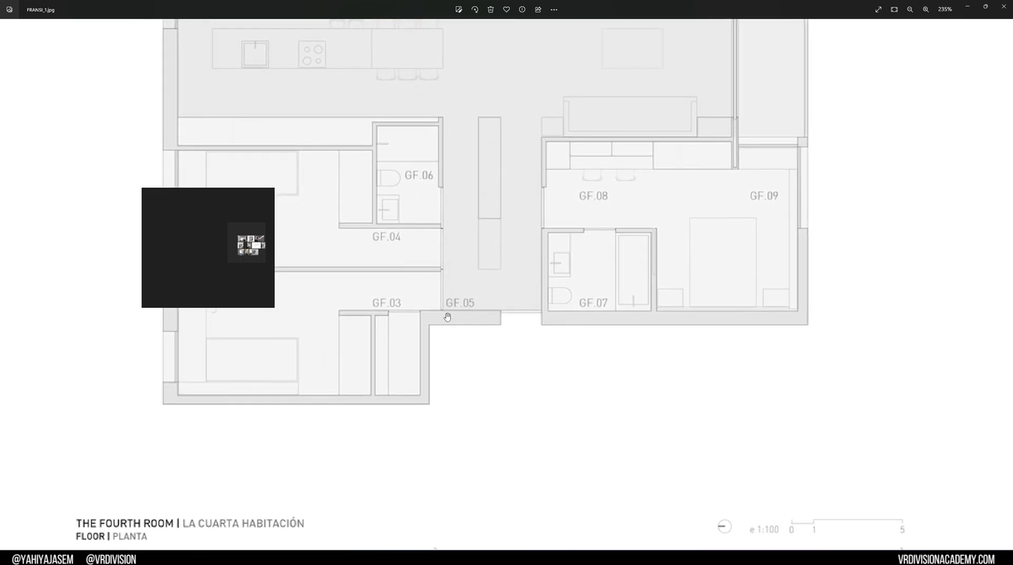
left_click_drag(540, 302, 629, 372)
left_click_drag(660, 8, 646, 79)
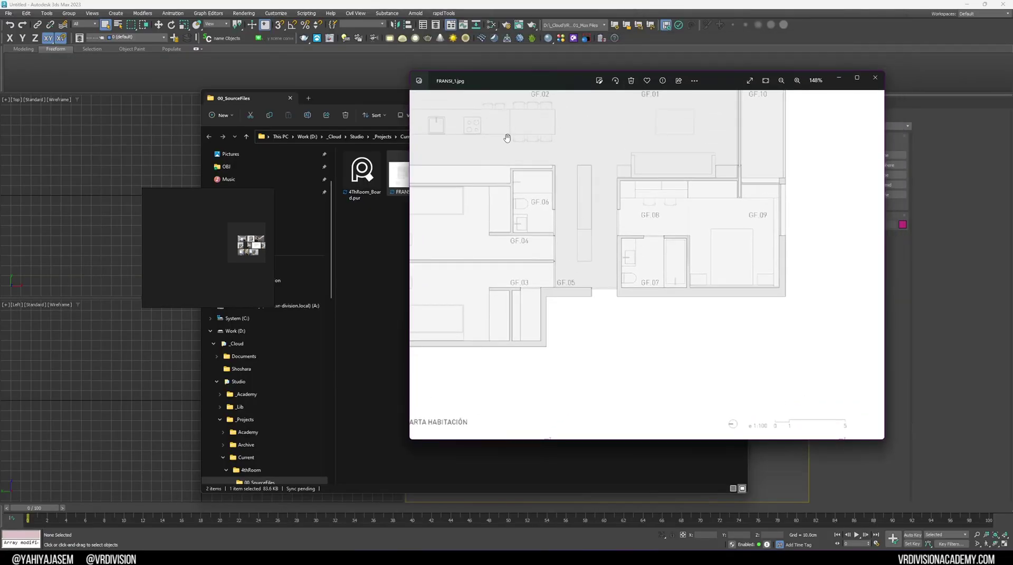
scroll(513, 148, "down", 3)
Step: Return to 3ds Max and start creating a new project, opening the folder chooser
left_click(122, 339)
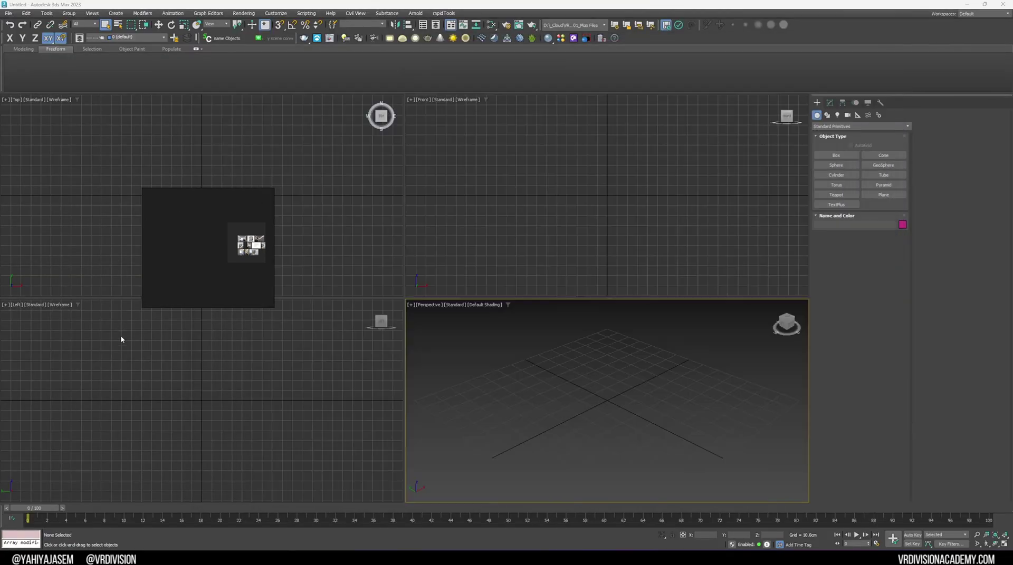
left_click(457, 364)
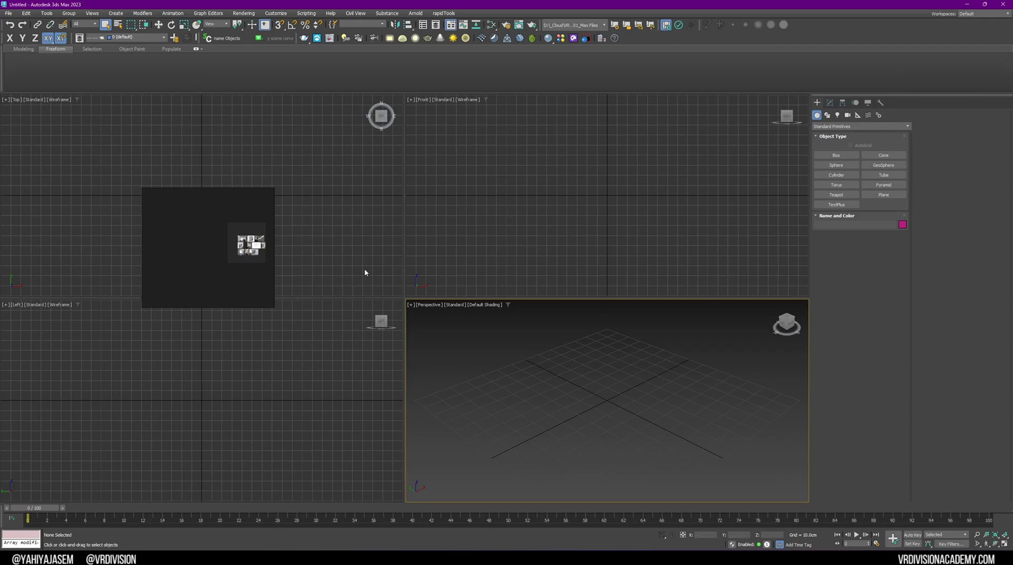
key("alt+Tab")
key("alt+Tab")
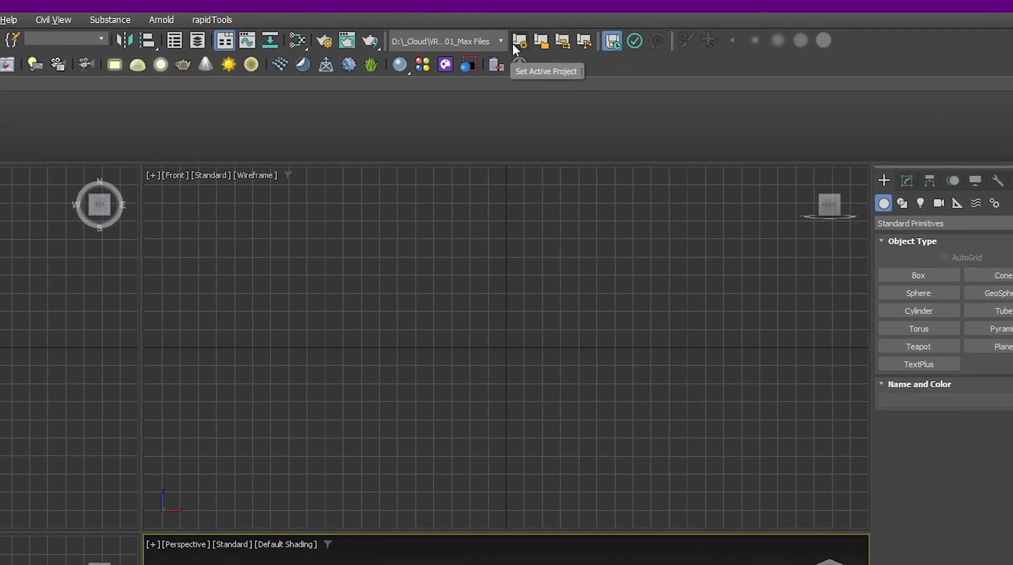
left_click(563, 41)
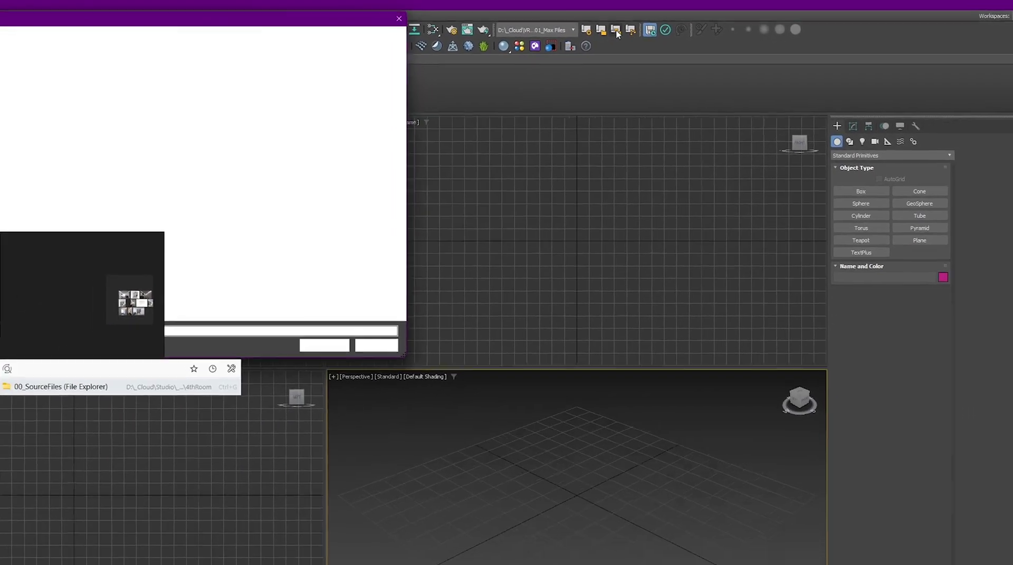
Step: Switch to File Explorer and create a folder named 01_MaxFiles inside 4thRoom's 01_Production folder
key("alt+Tab")
left_click(474, 191)
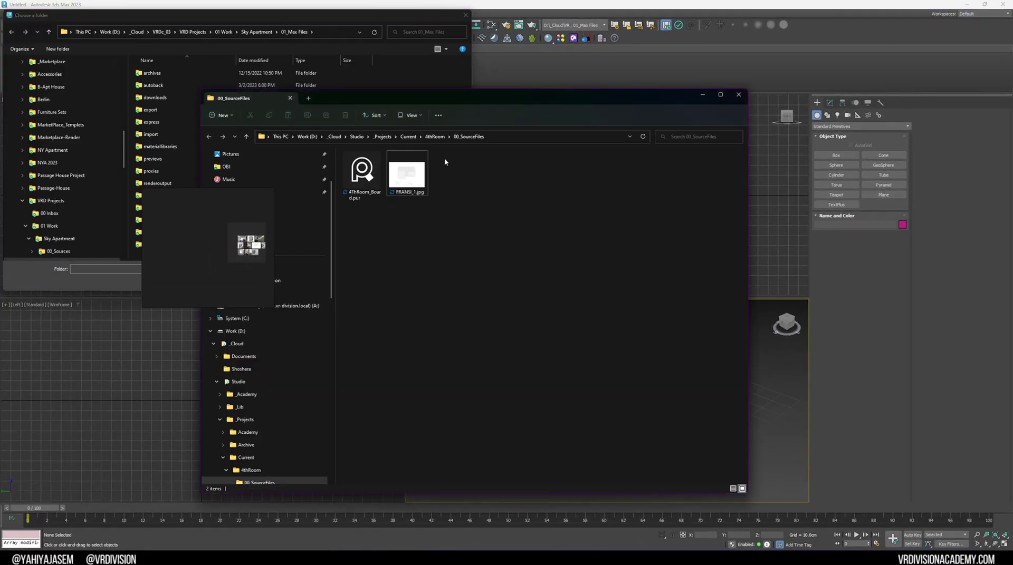
left_click(434, 137)
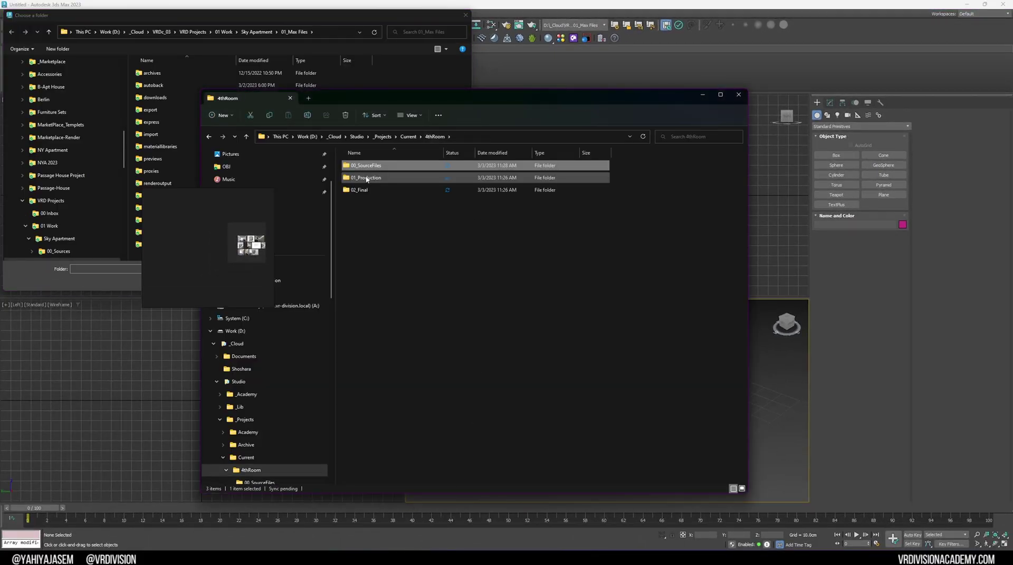
left_click(366, 179)
double_click(366, 179)
right_click(450, 224)
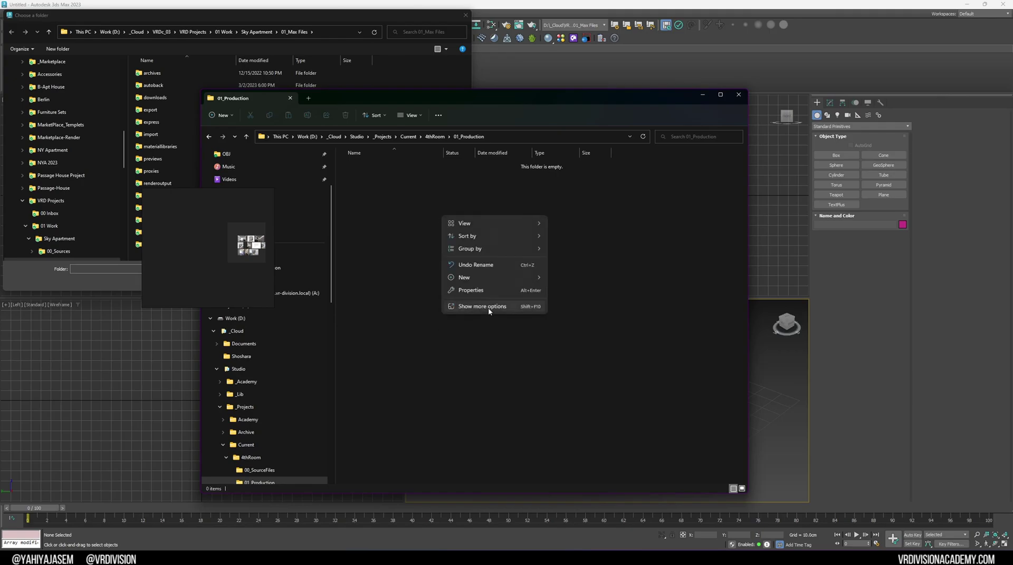
mouse_move(487, 281)
left_click(561, 278)
type("01")
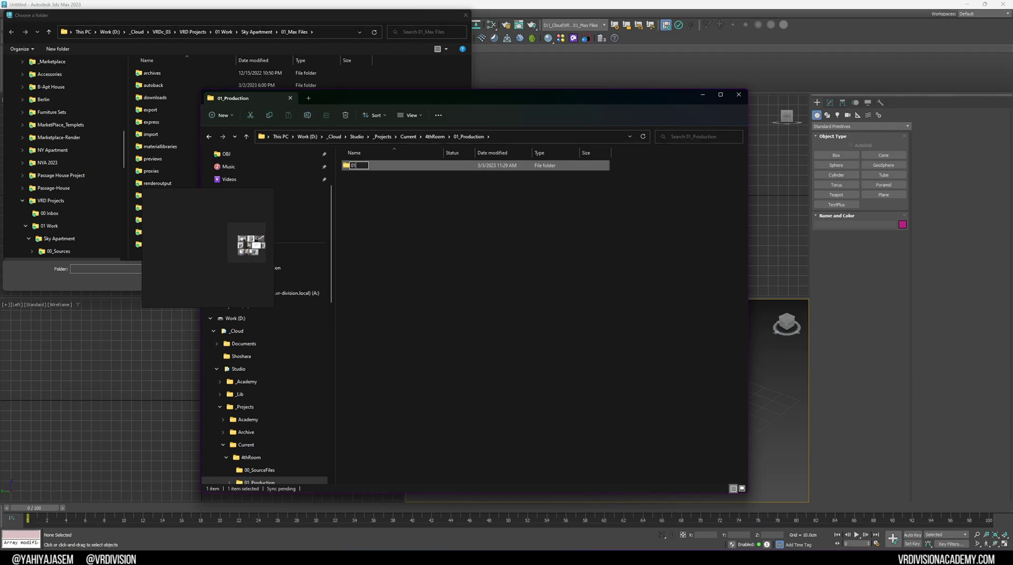
type("_MaxFiles")
key("Return")
Step: Finish creating the 01_MaxFiles folder in 01_Production and choose it as the location of the new 3ds Max project
right_click(515, 258)
left_click(410, 168)
double_click(412, 166)
left_click(502, 133)
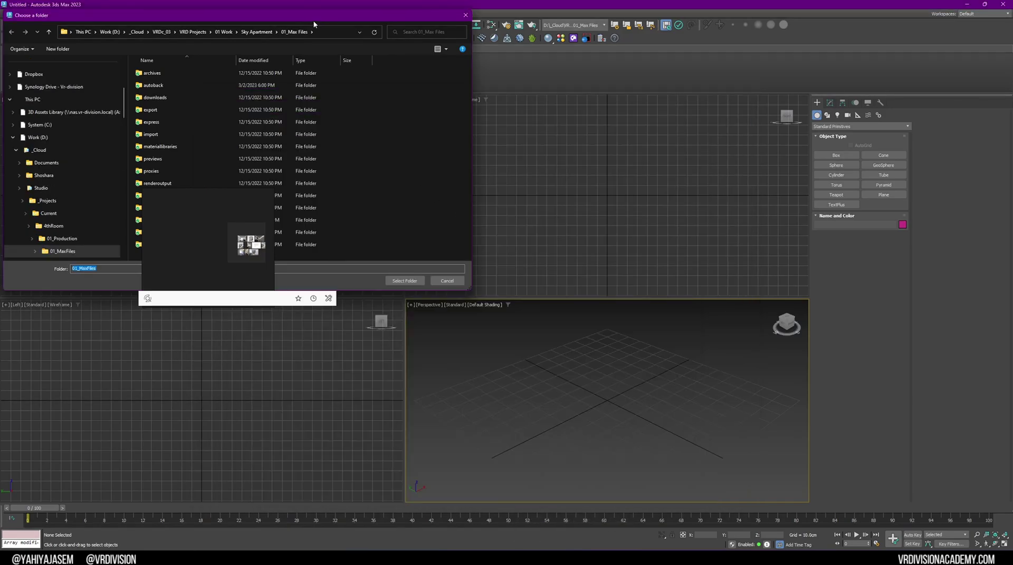
left_click_drag(315, 18, 629, 100)
left_click(715, 363)
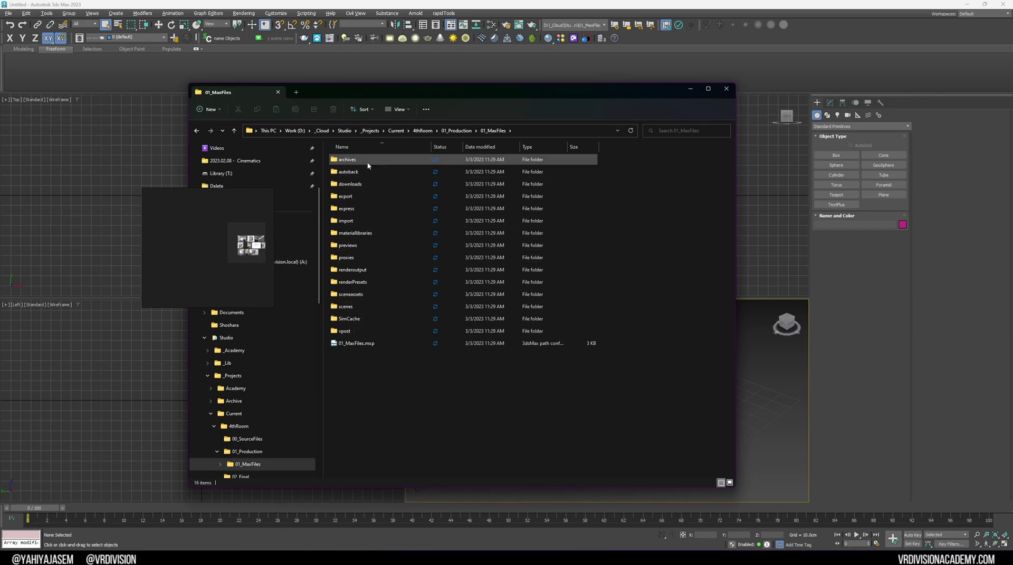
Step: Examine the new project's subfolders and its scenes folder, and check the location the Open File dialog starts in
left_click(346, 221)
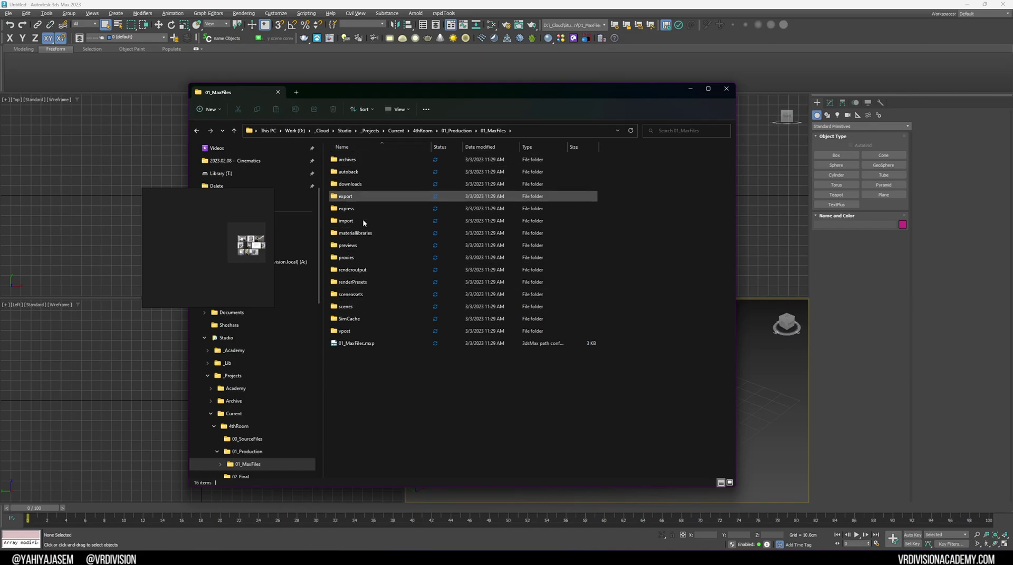
double_click(436, 310)
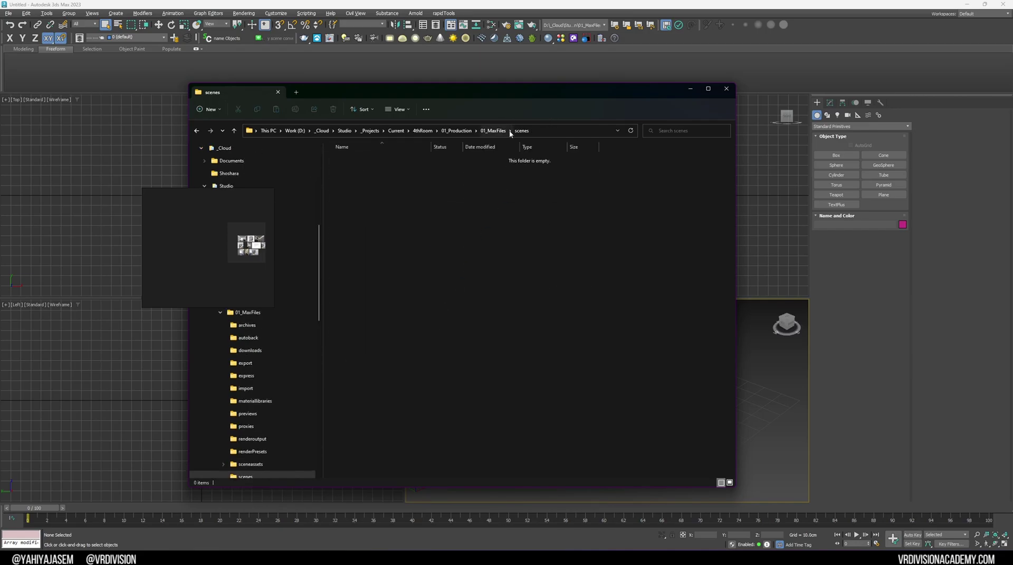
left_click(726, 89)
left_click(8, 13)
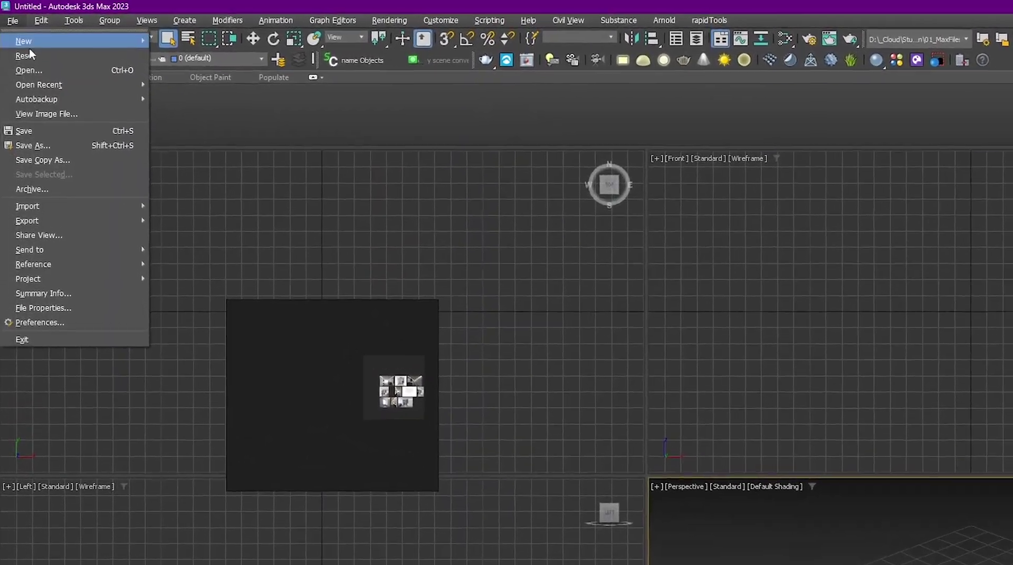
left_click(29, 70)
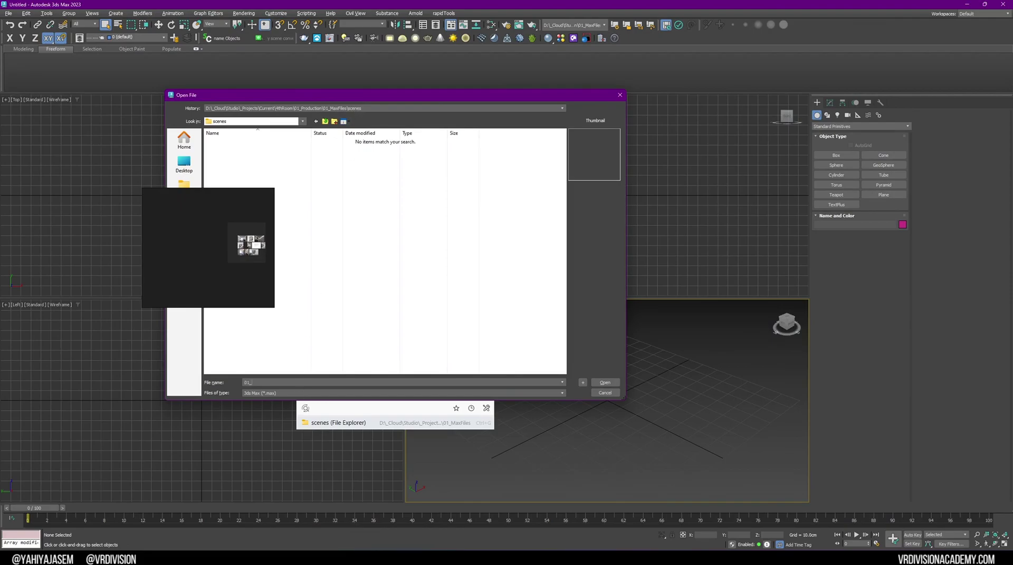
key("Escape")
Step: Save the scene as 01_Base in the project's scenes folder
left_click(7, 13)
left_click(46, 93)
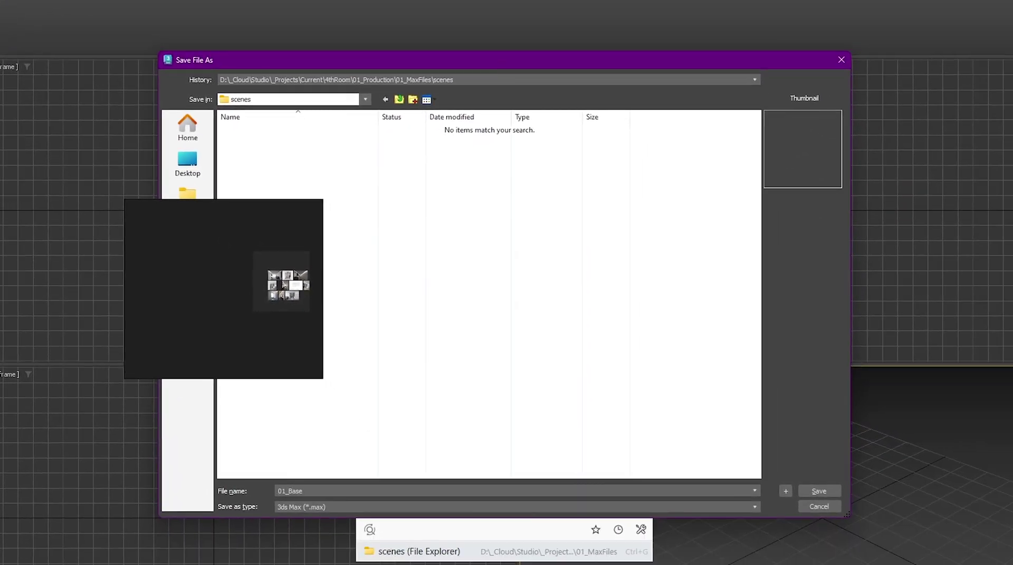
key("Return")
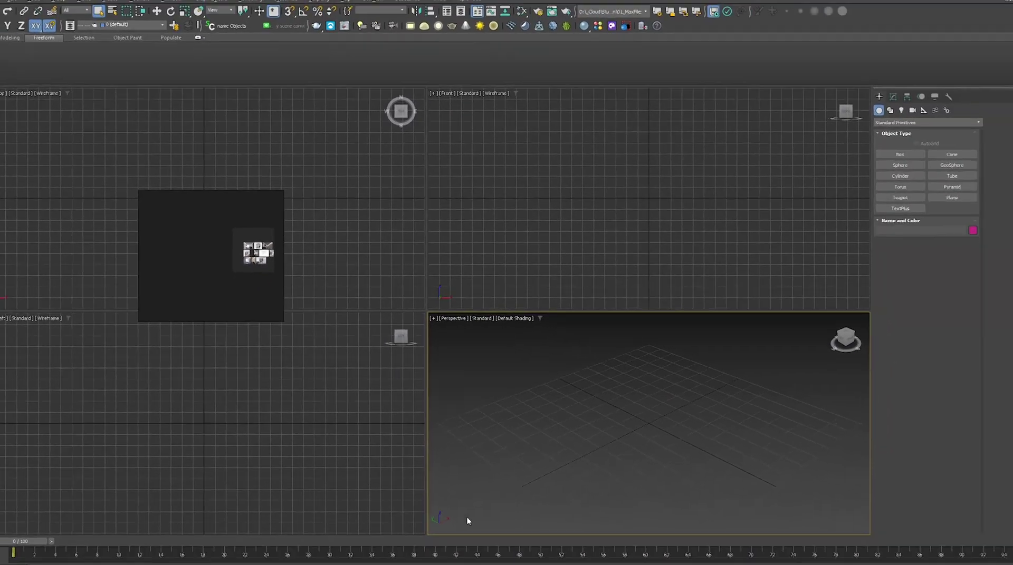
Step: Switch to File Explorer and check the pixel dimensions of FRANSI_1.jpg in the 00_SourceFiles folder
key("alt+Tab")
double_click(369, 161)
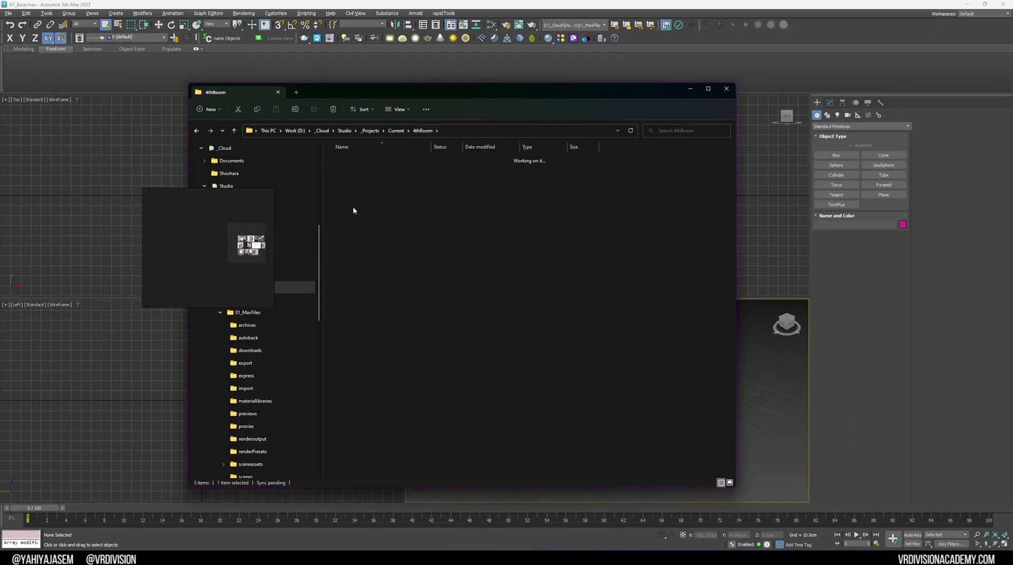
left_click(394, 170)
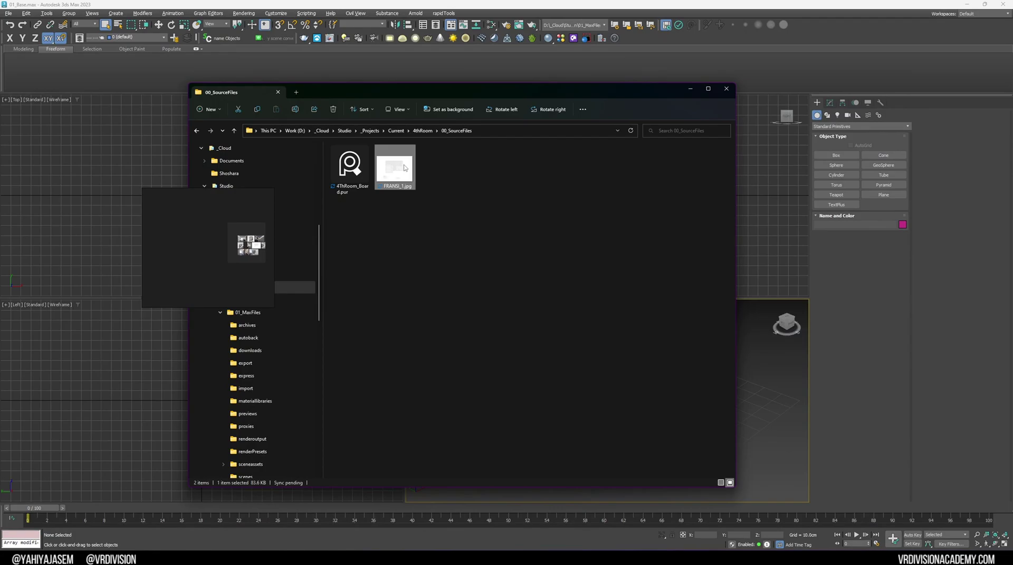
right_click(405, 168)
left_click(436, 296)
left_click(440, 188)
scroll(455, 308, "down", 1)
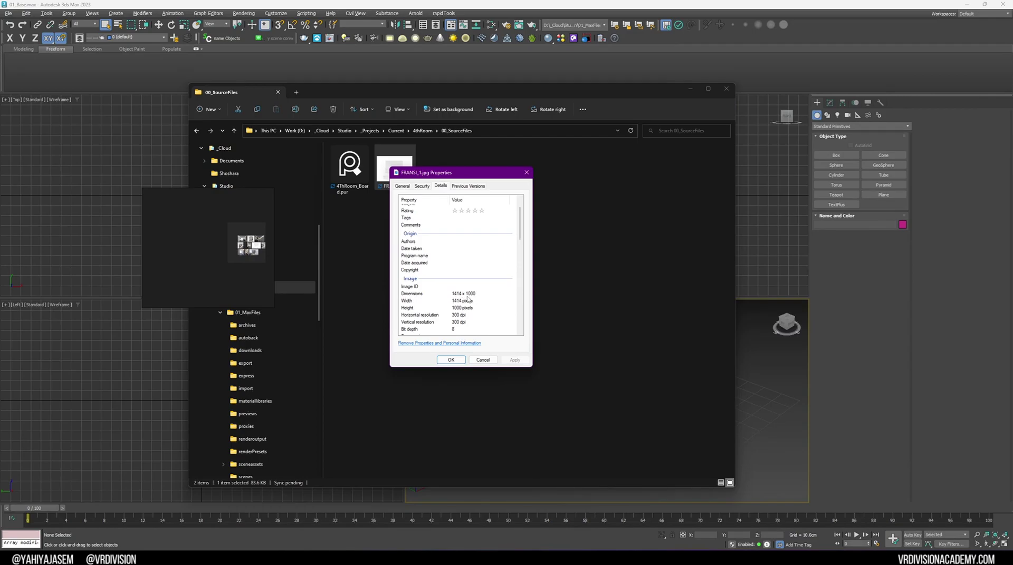
left_click(527, 172)
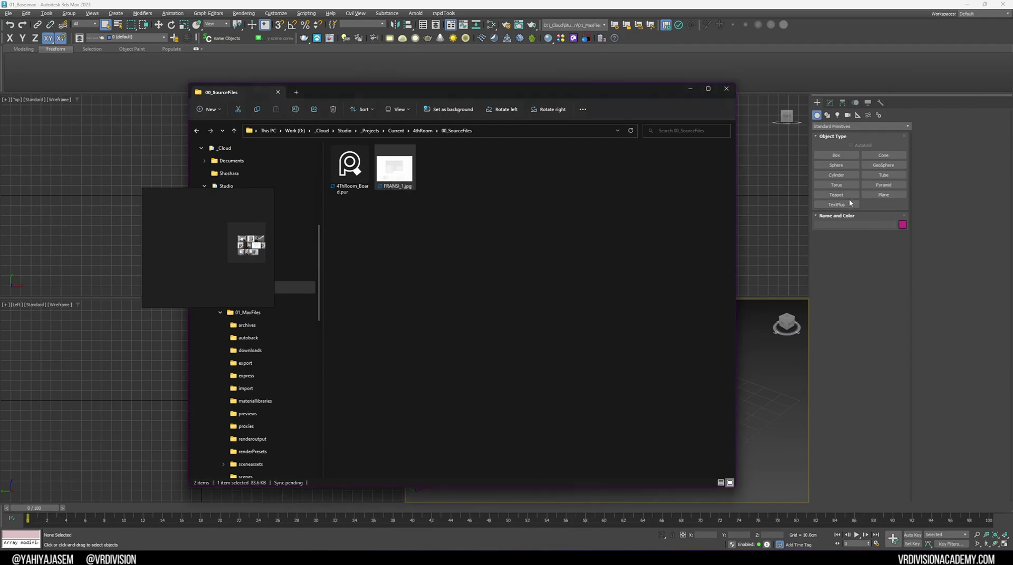
Step: Draw a plane about 66 cm long and 60 cm wide in the 3ds Max perspective viewport and maximize that viewport
left_click(883, 194)
left_click_drag(597, 364, 609, 429)
right_click(609, 429)
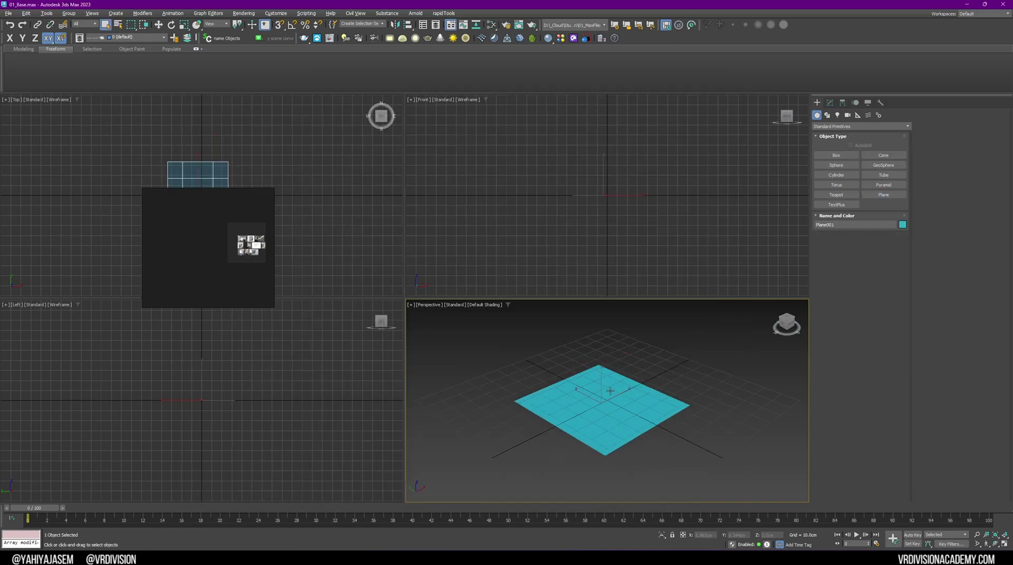
scroll(609, 391, "down", 2)
key("alt+w")
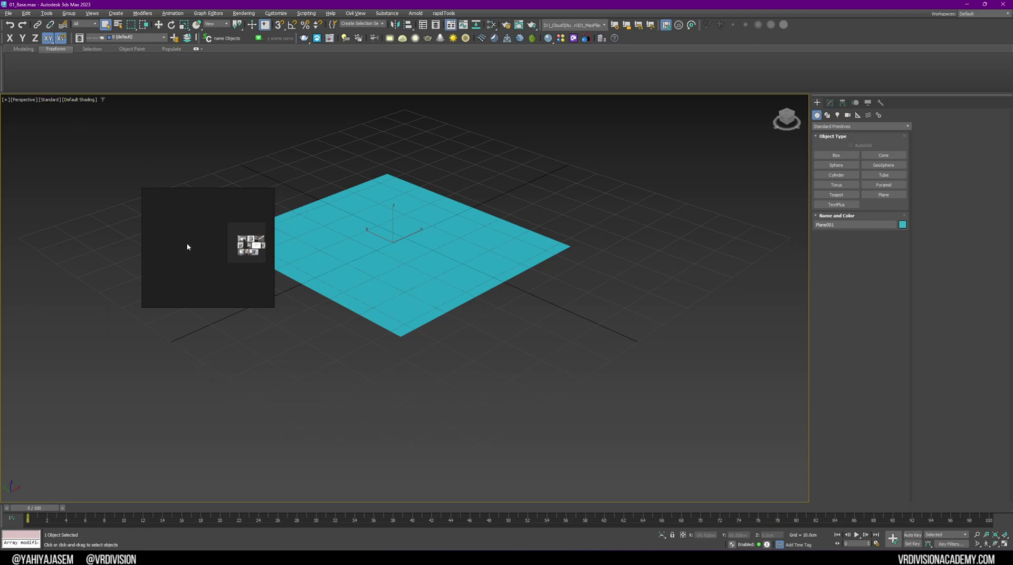
Step: Move the reference board aside and apply FRANSI_1.jpg from 00_SourceFiles to the plane as its texture
right_click_drag(187, 248, 52, 173)
middle_click_drag(284, 282, 422, 311)
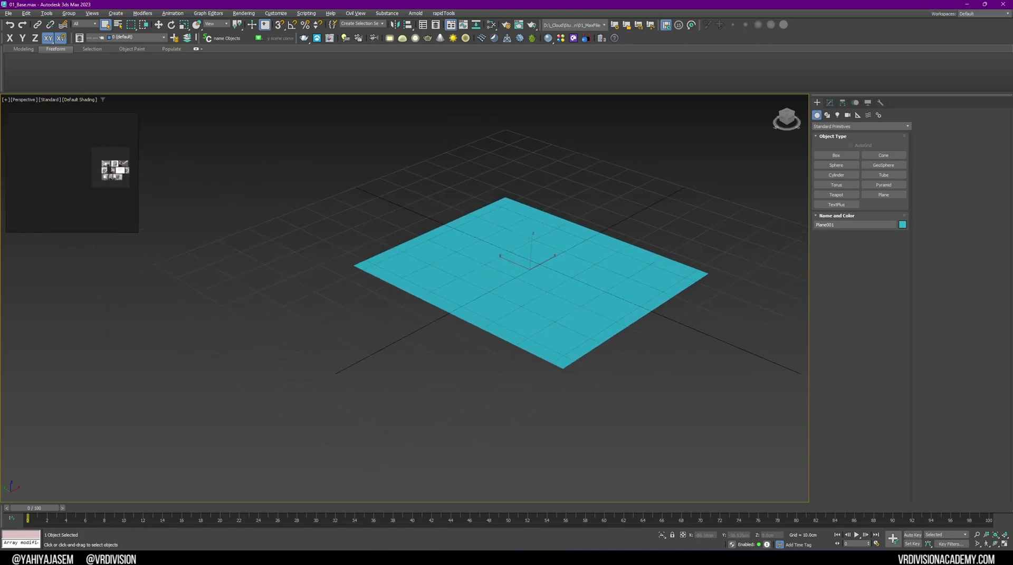
left_click(421, 556)
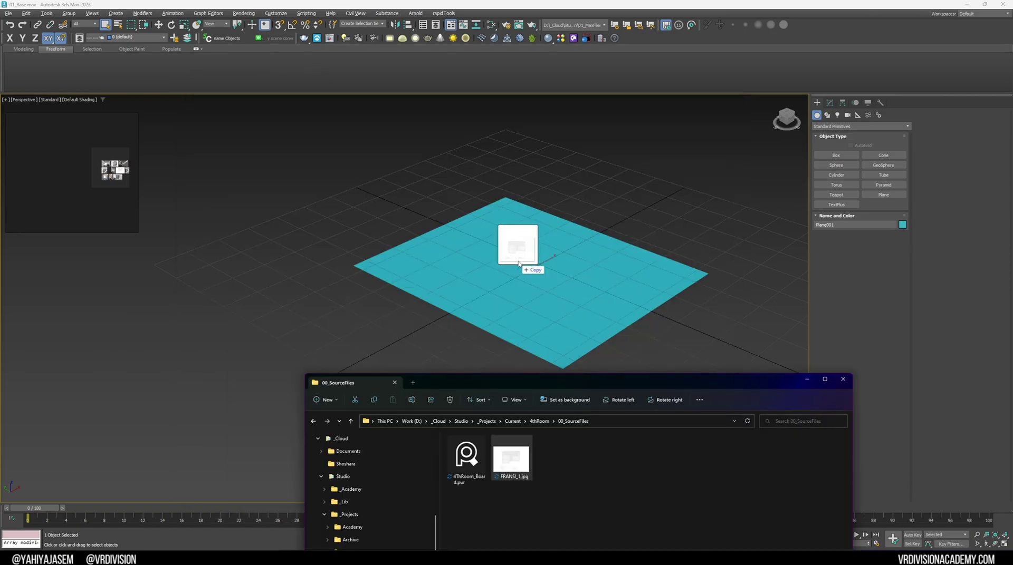
left_click_drag(518, 256, 501, 251)
left_click(520, 266)
middle_click_drag(520, 267, 519, 284, "alt")
key("w")
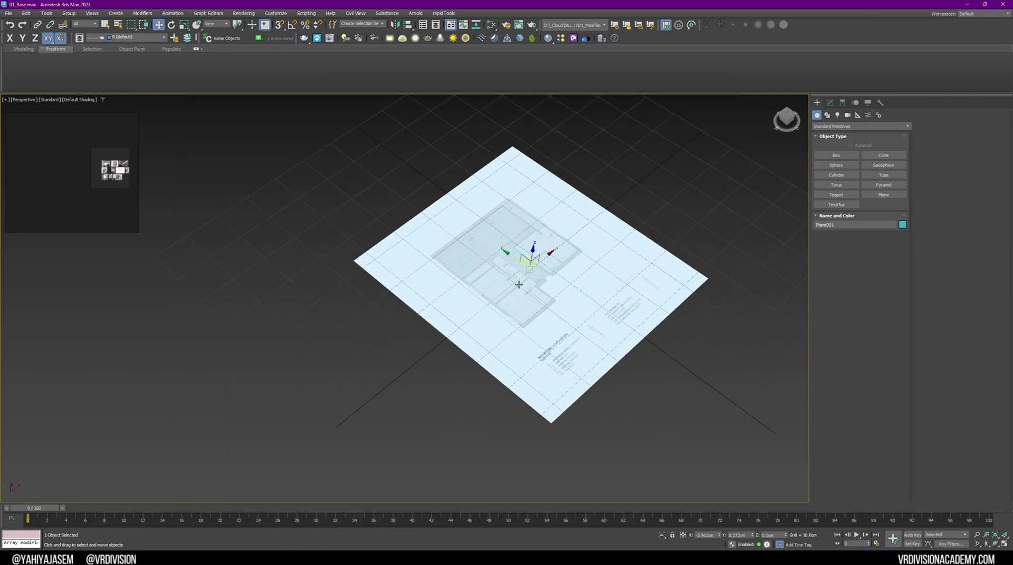
Step: Set the plane's length to 1000 cm and its width to 1414 cm
left_click(829, 102)
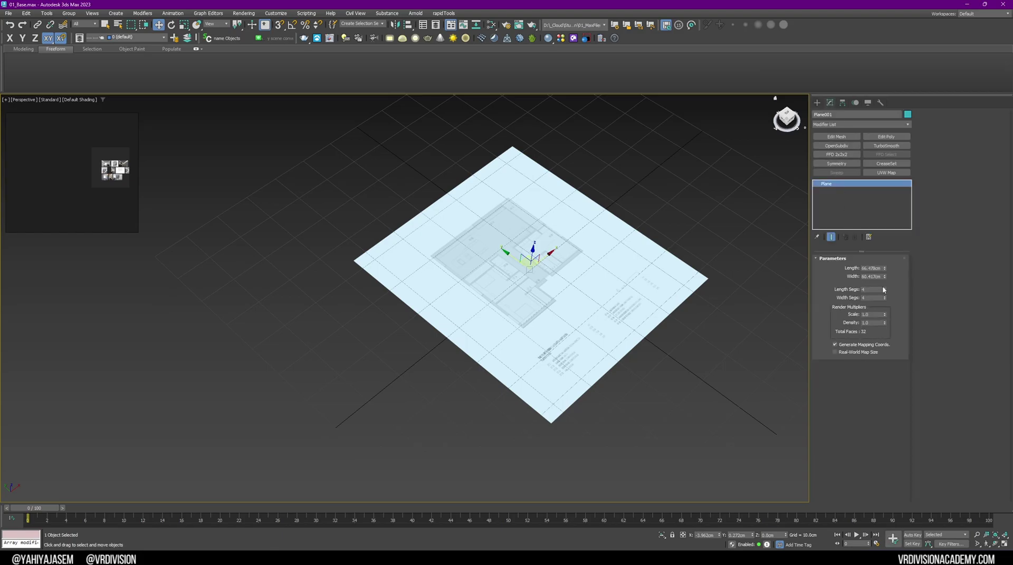
double_click(873, 268)
type("10")
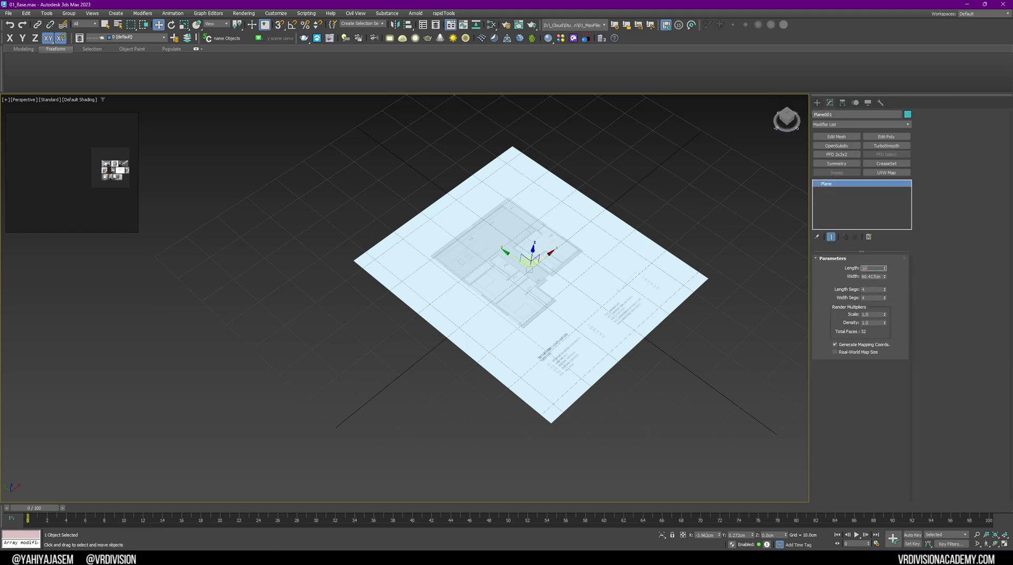
type("00")
key("Tab")
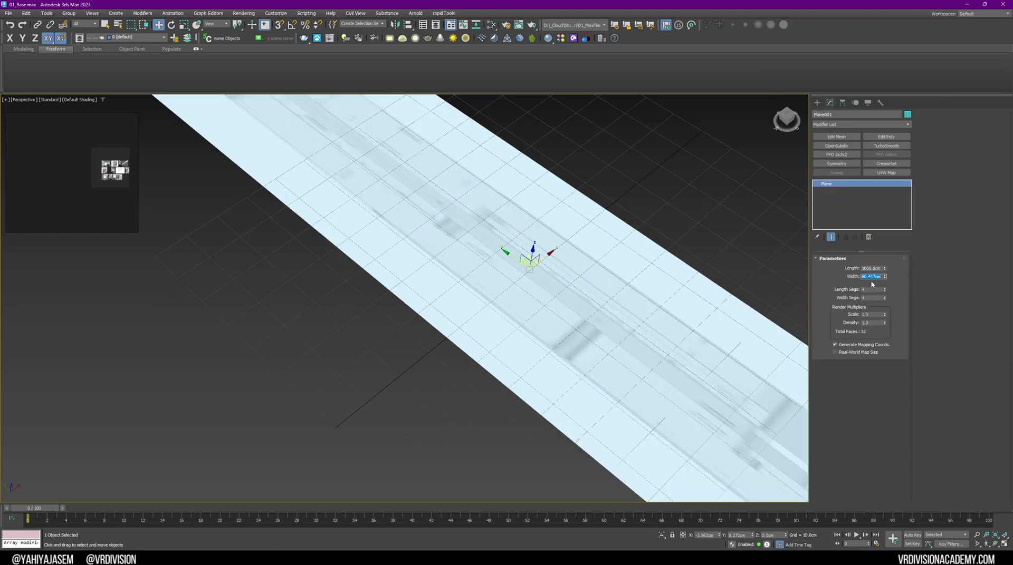
key("Return")
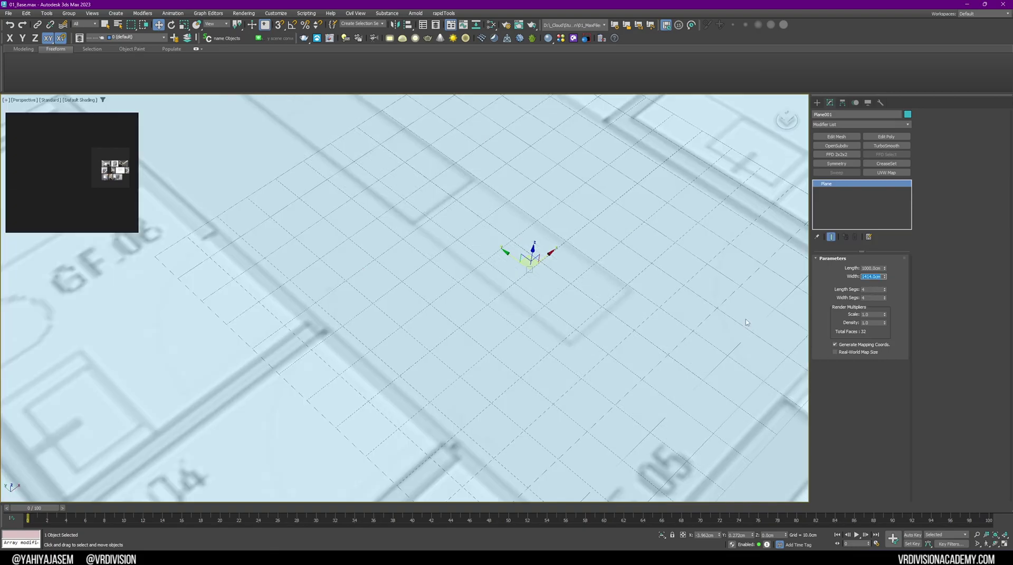
Step: Show the plane in a shaded top view that fits the floor plan, with the grid hidden
scroll(464, 237, "down", 6)
key("t")
key("z")
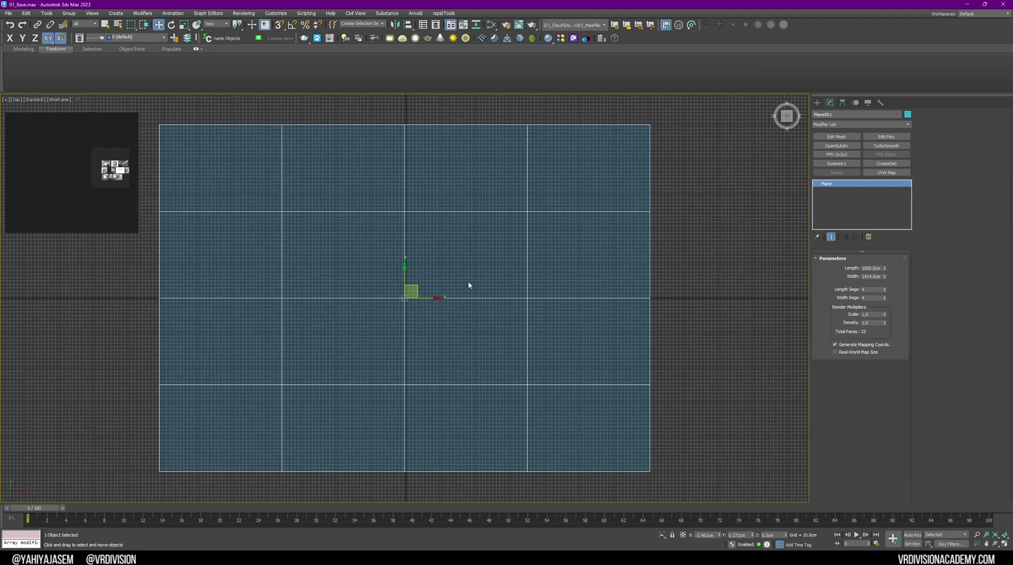
key("F3")
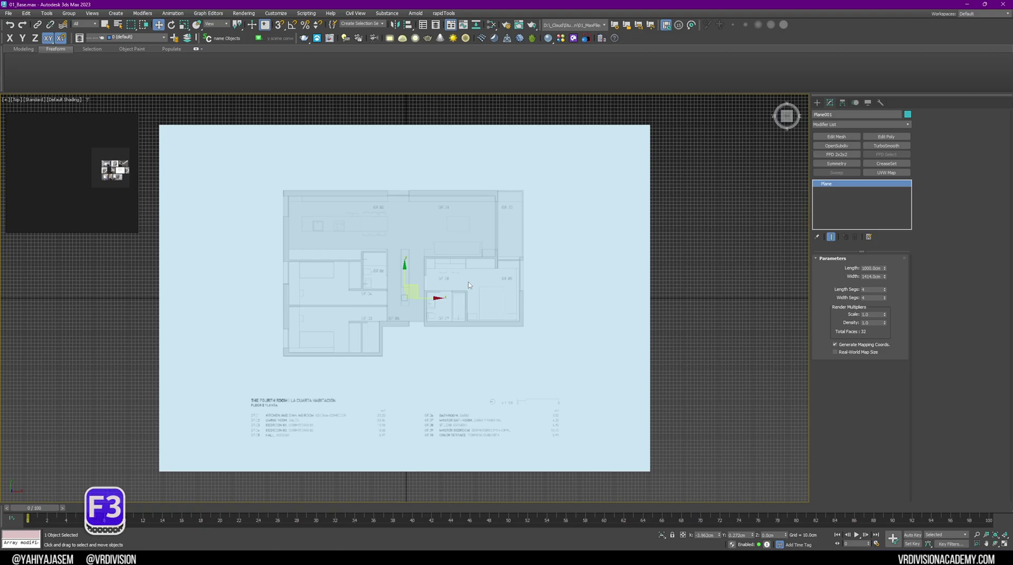
key("F3")
key("F3")
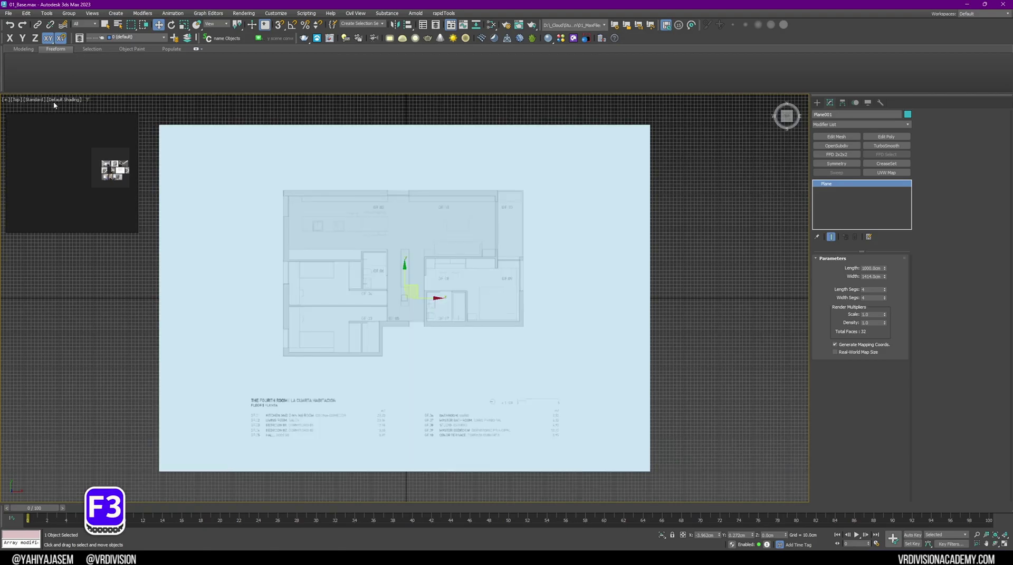
middle_click_drag(296, 196, 336, 197)
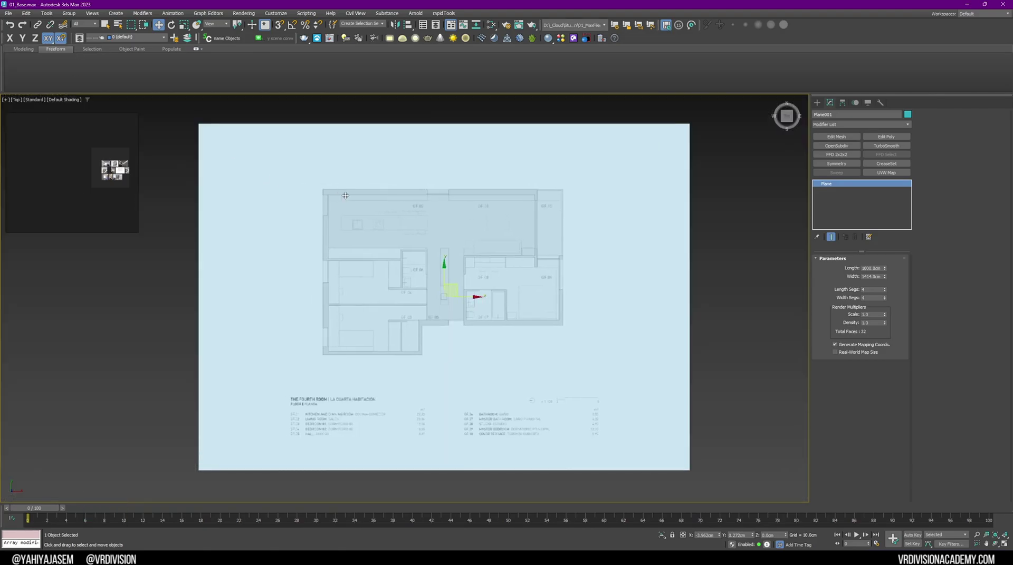
key("g")
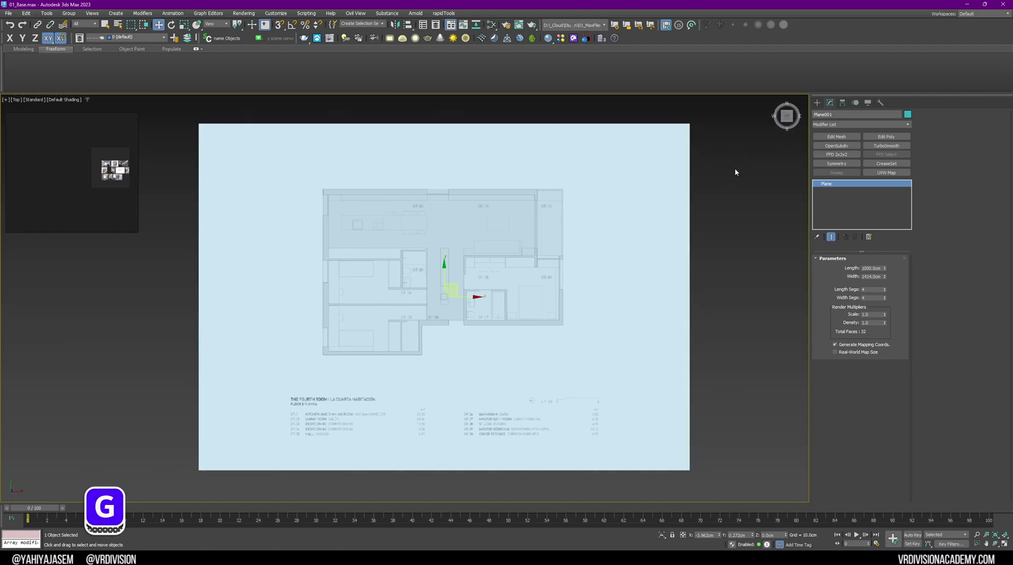
middle_click_drag(508, 284, 547, 264)
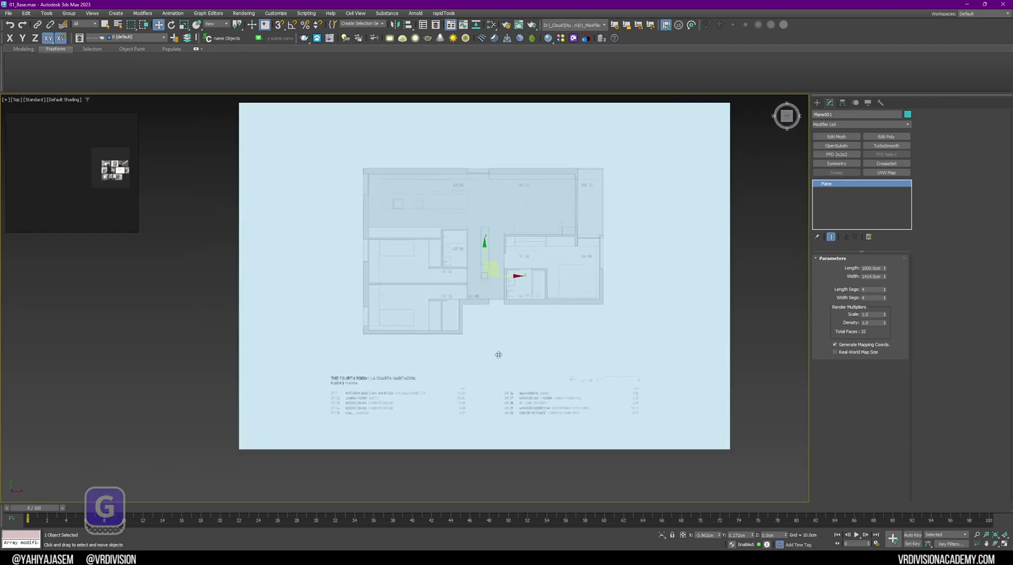
Step: Convert the floor plan plane to an Editable Poly
right_click(486, 340)
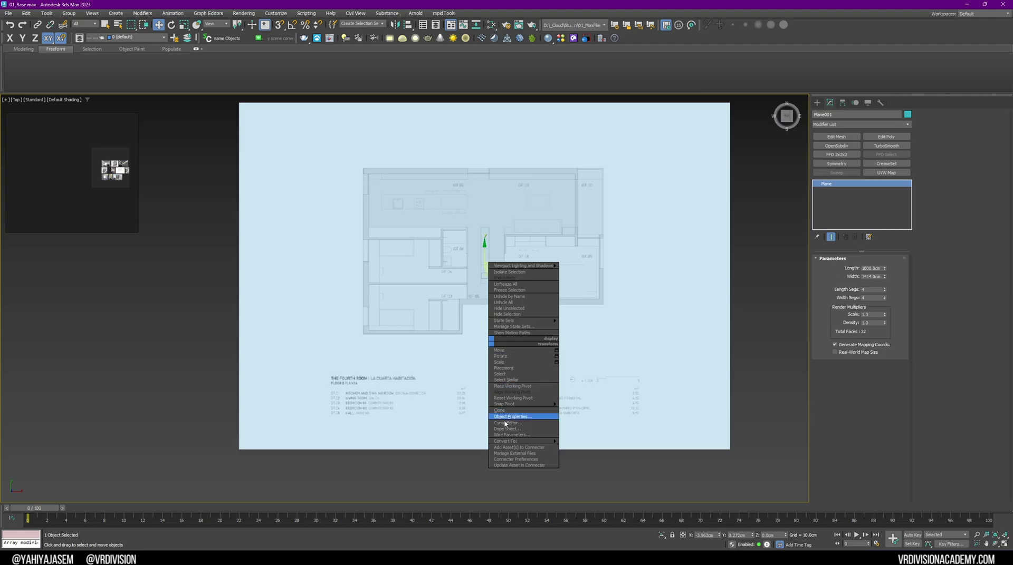
mouse_move(512, 443)
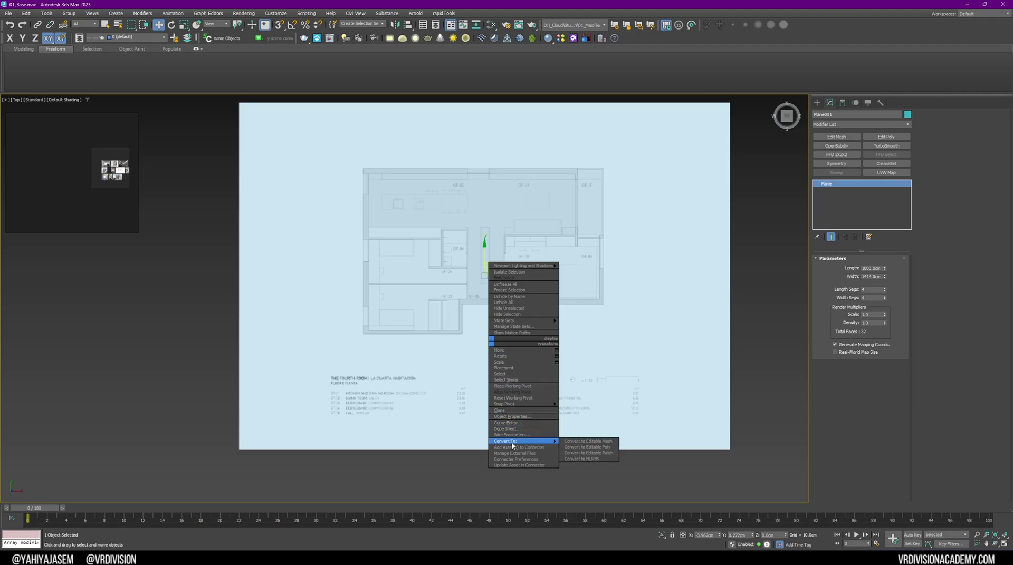
left_click(568, 448)
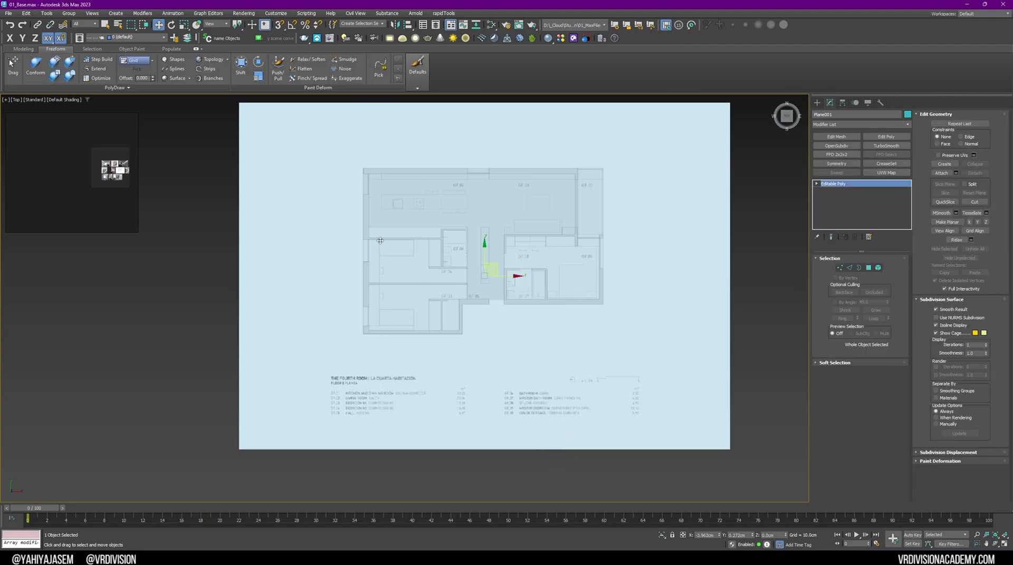
Step: Add edge loops with Swift Loop just outside the floor plan drawing on all four sides of the plane
left_click(23, 48)
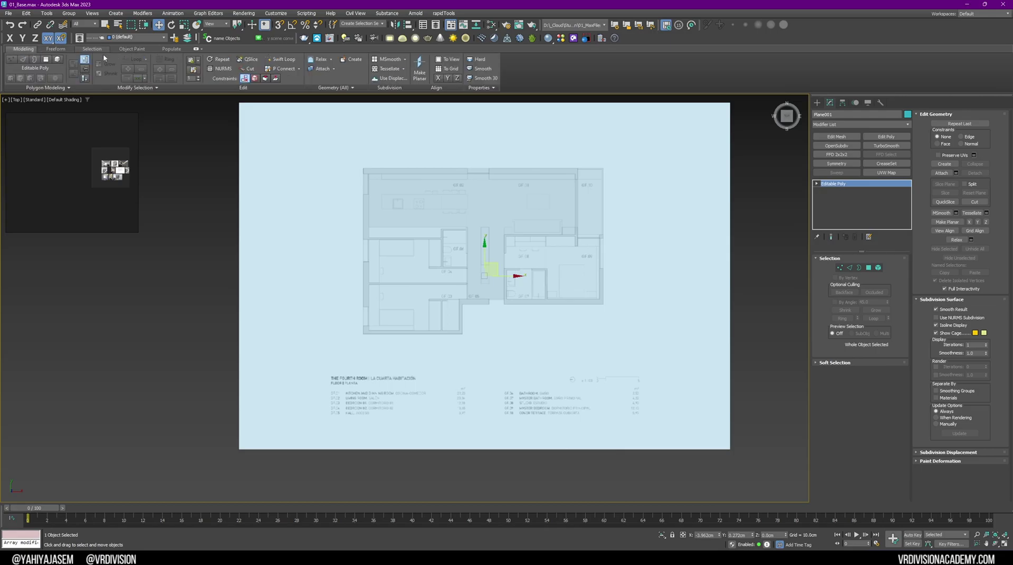
left_click(280, 59)
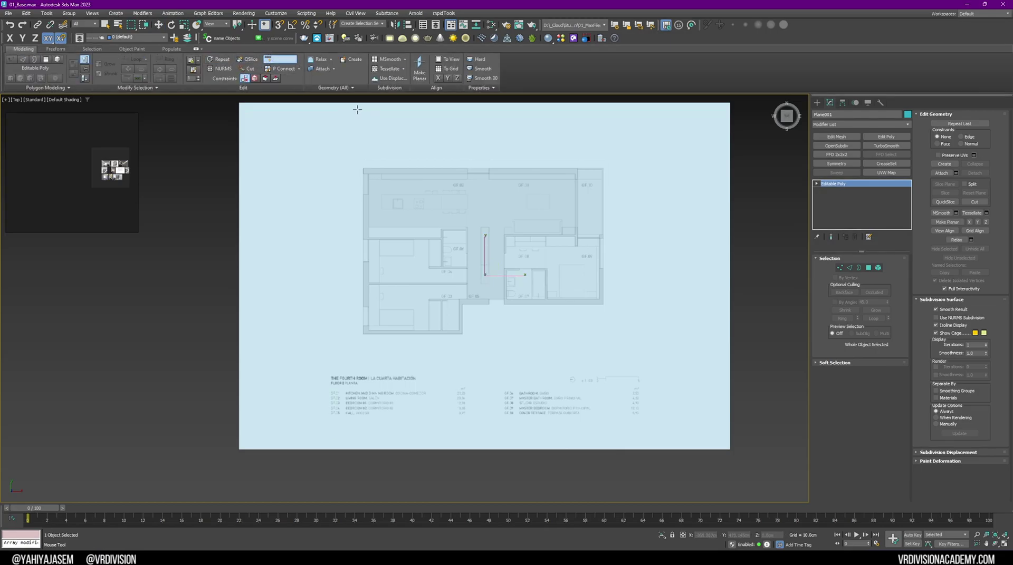
key("F3")
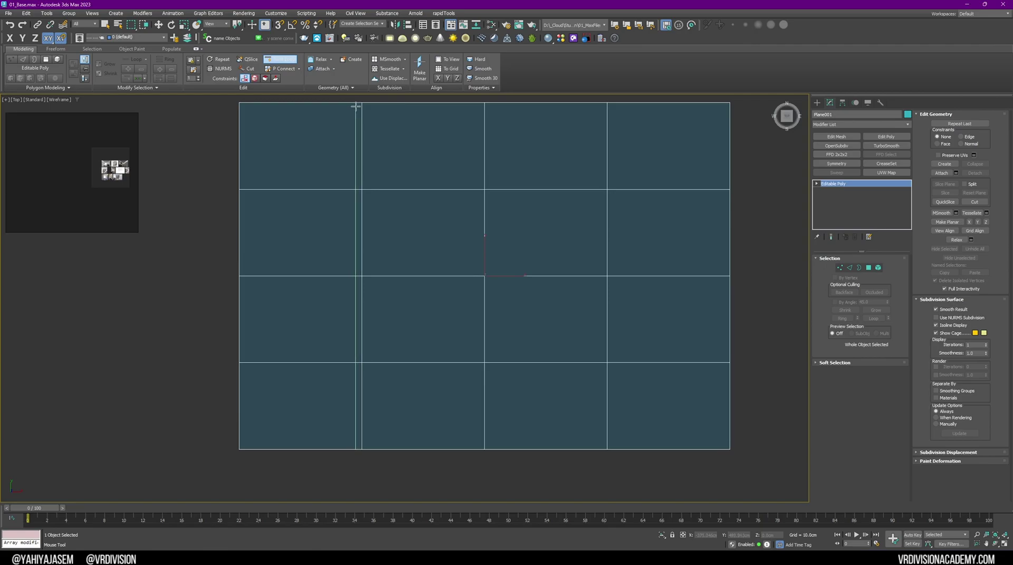
key("F3")
key("F3")
key("F3")
key("F3")
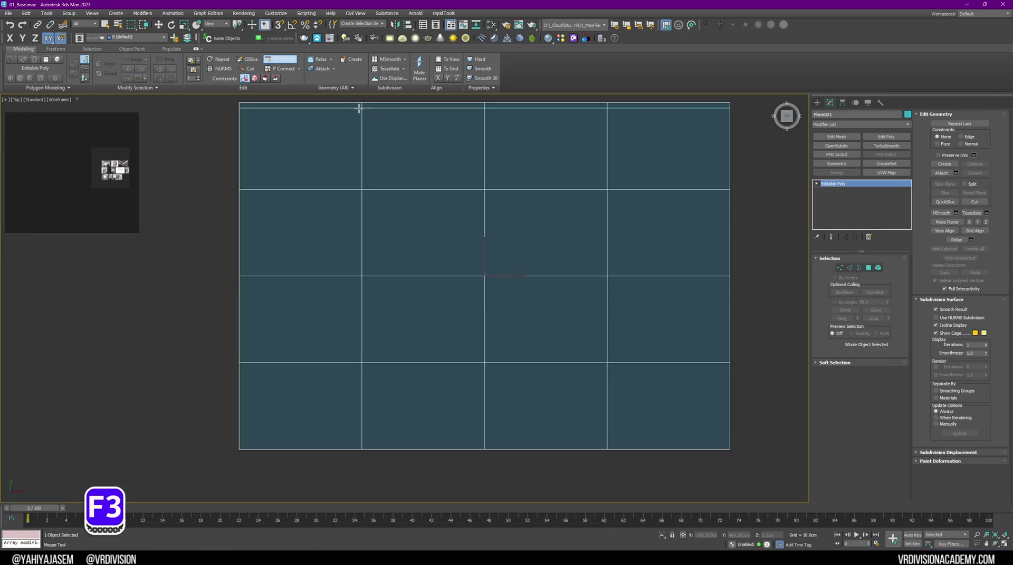
key("F3")
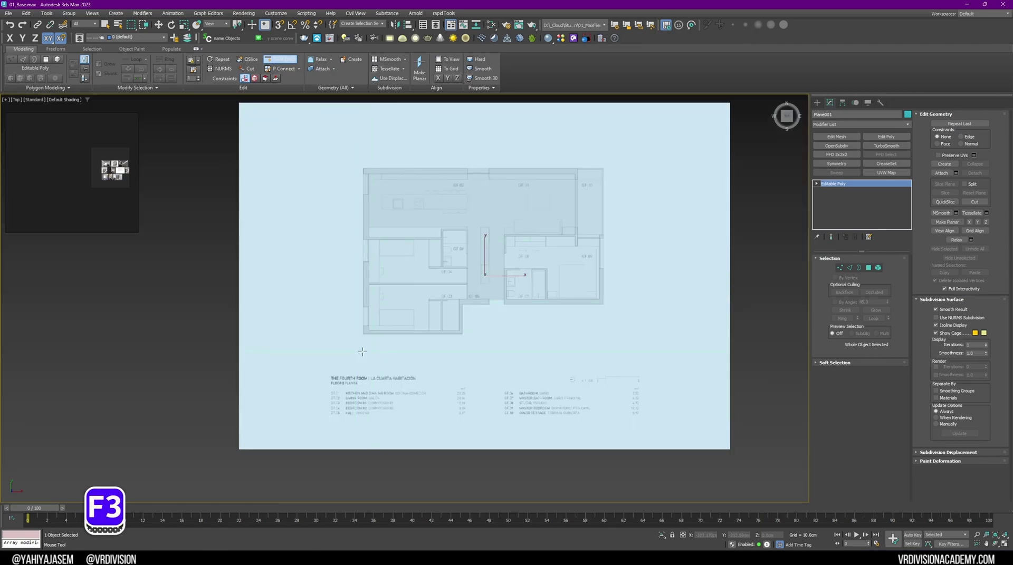
key("F3")
key("F3")
key("F3")
key("F3")
right_click(618, 169)
Step: Delete the plane's outer polygons above, below and on both sides of the floor plan drawing
key("4")
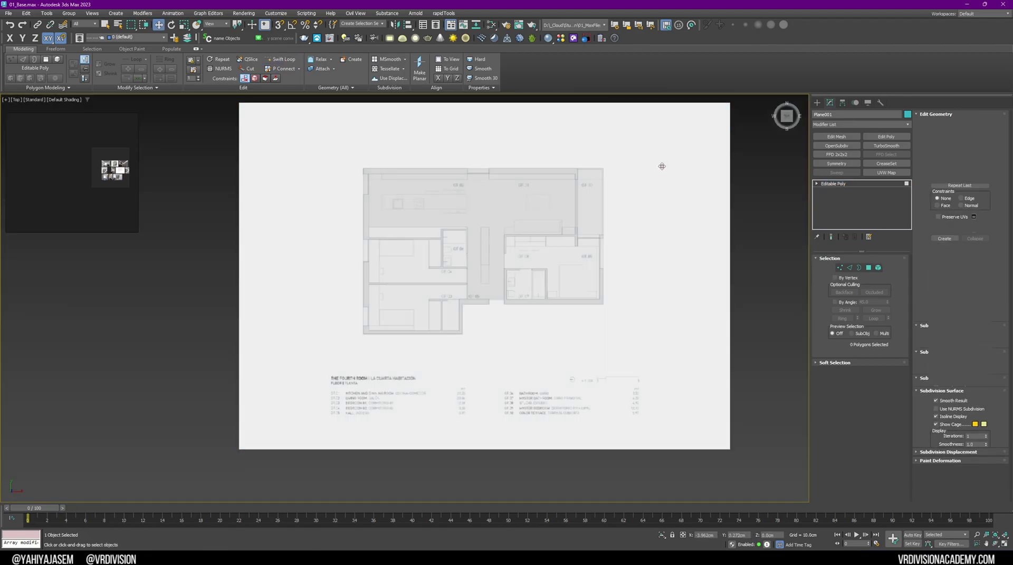
left_click(867, 268)
left_click(868, 268)
left_click_drag(753, 133, 215, 139)
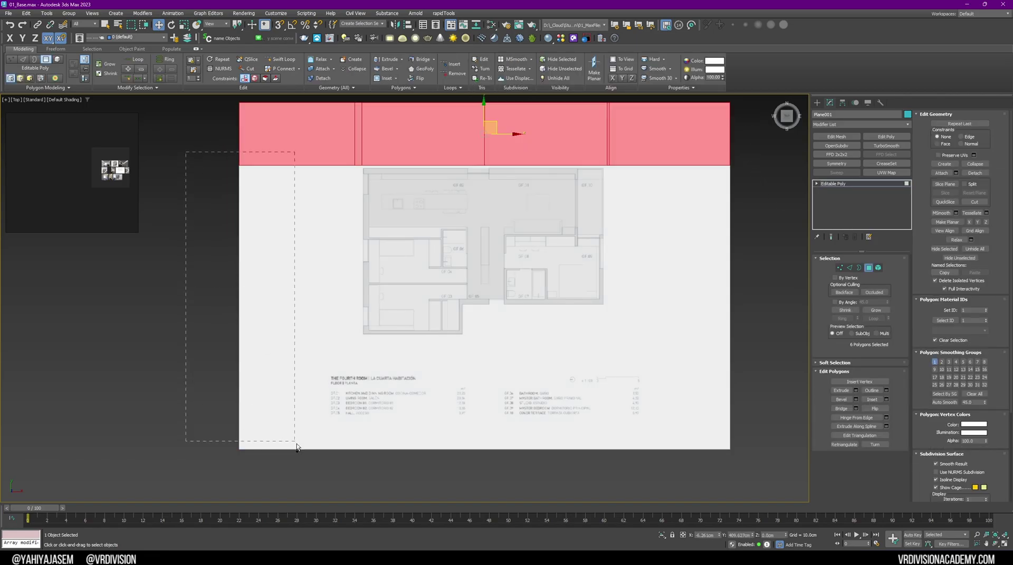
left_click_drag(297, 447, 295, 446, "ctrl")
left_click_drag(749, 467, 751, 465, "ctrl")
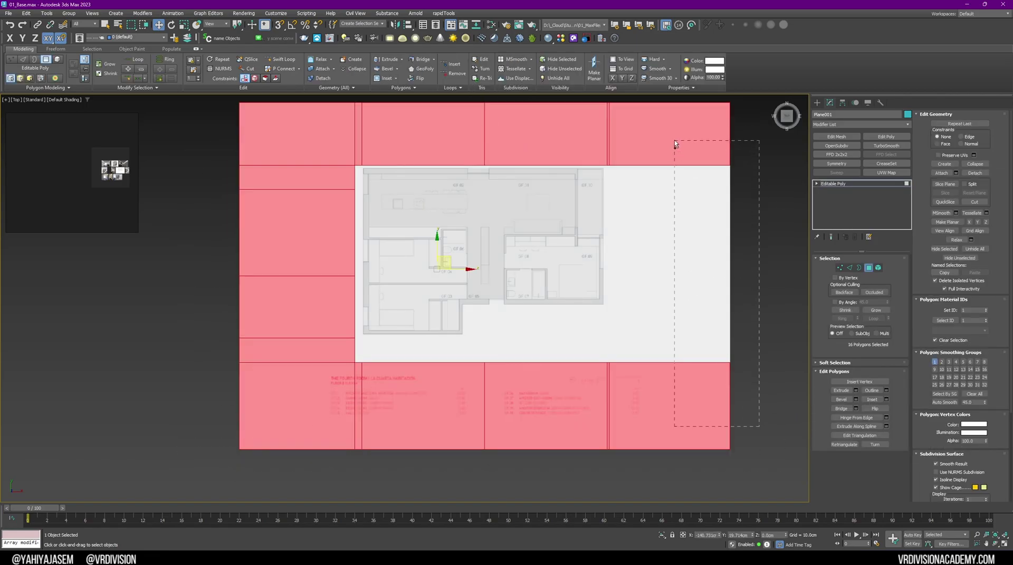
left_click_drag(675, 142, 676, 143, "ctrl")
key("Delete")
Step: Delete the remaining strip of empty polygons below the floor plan and leave polygon editing
scroll(567, 342, "up", 2)
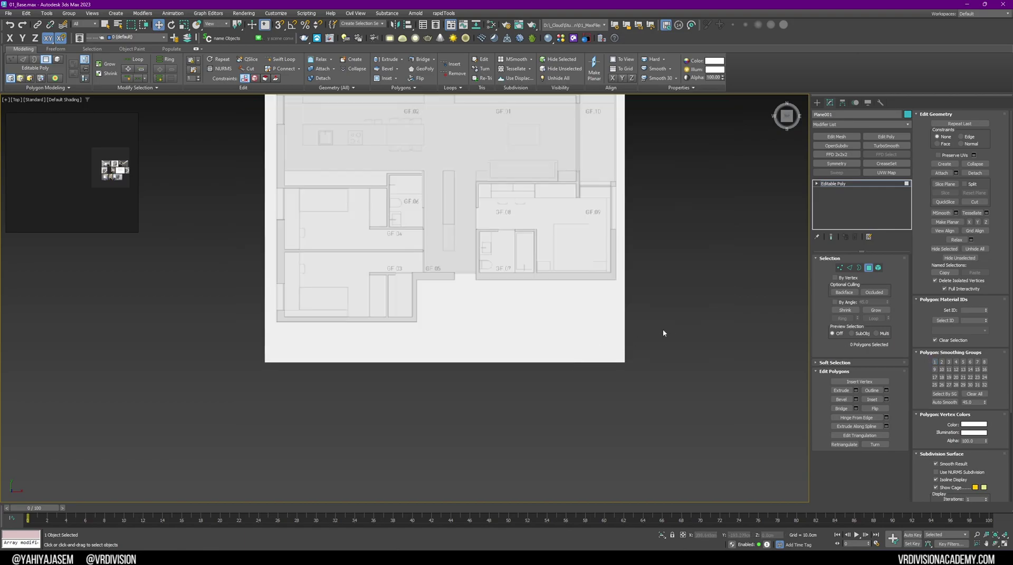
left_click_drag(479, 357, 316, 425)
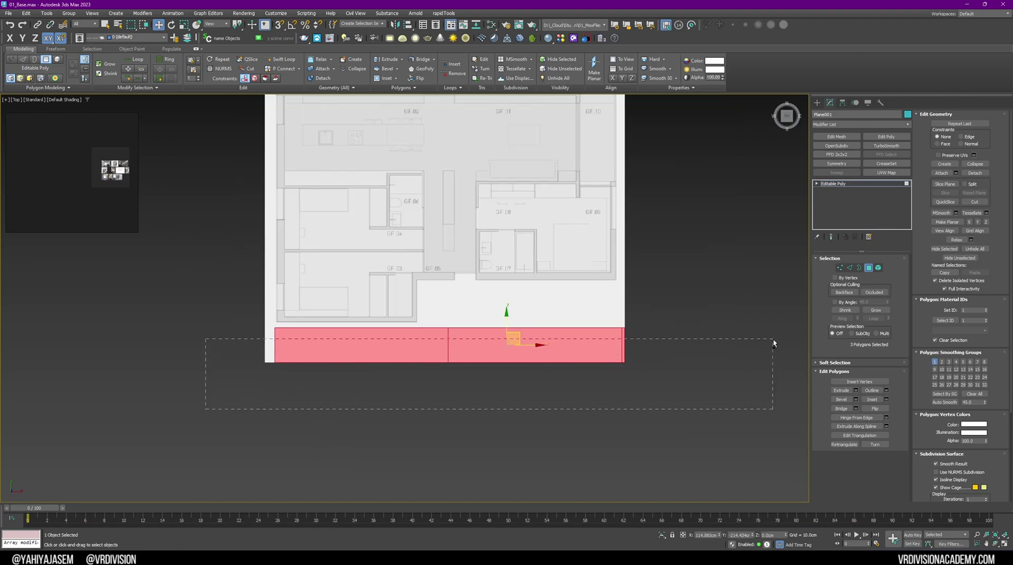
key("Delete")
key("4")
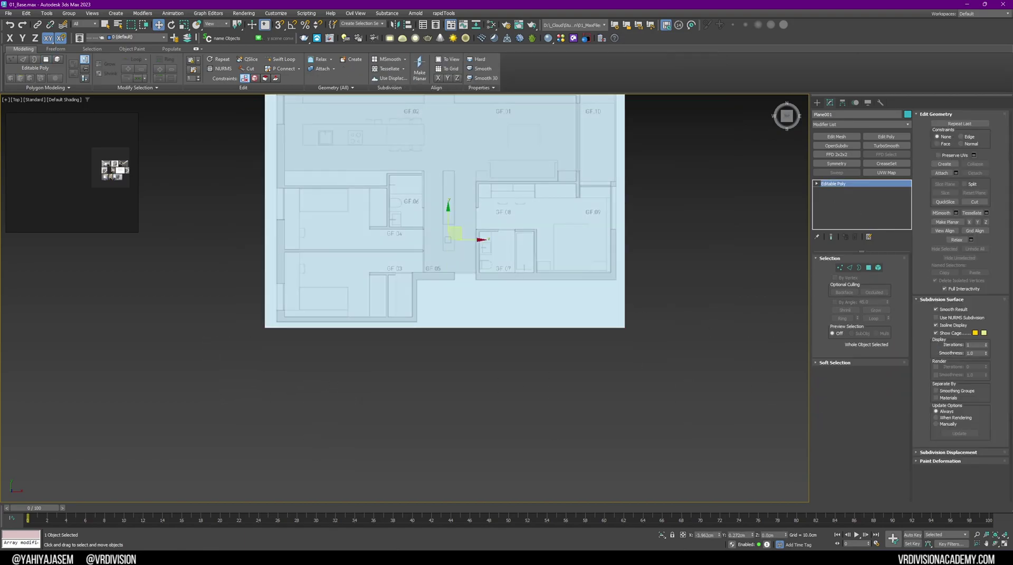
Step: Draw a small reference box, about 10 cm wide and 5 cm long, across the corridor-side wall of bathroom GF.07
middle_click_drag(546, 252, 559, 301)
scroll(559, 303, "down", 2)
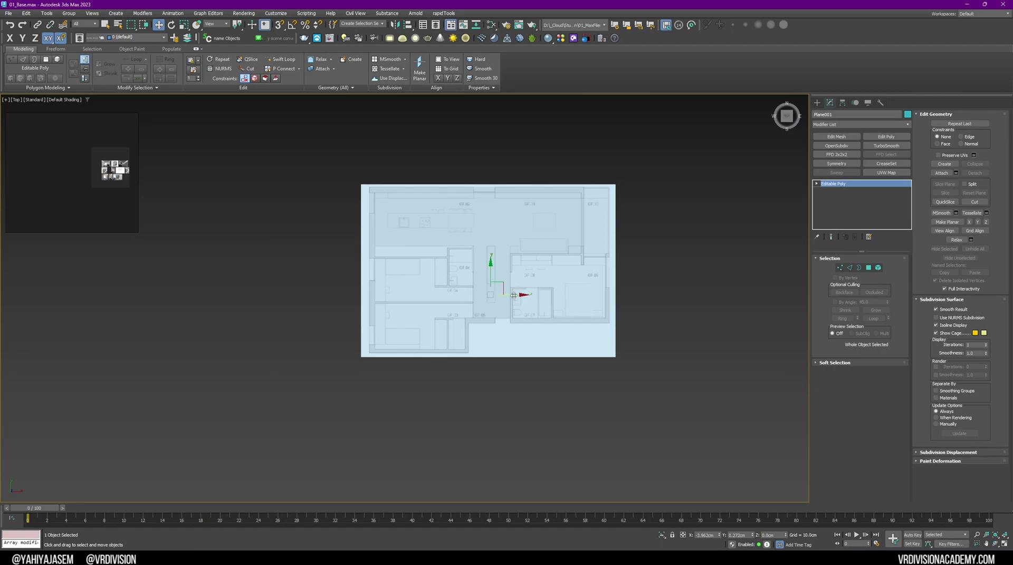
scroll(493, 330, "up", 5)
middle_click_drag(493, 330, 533, 345)
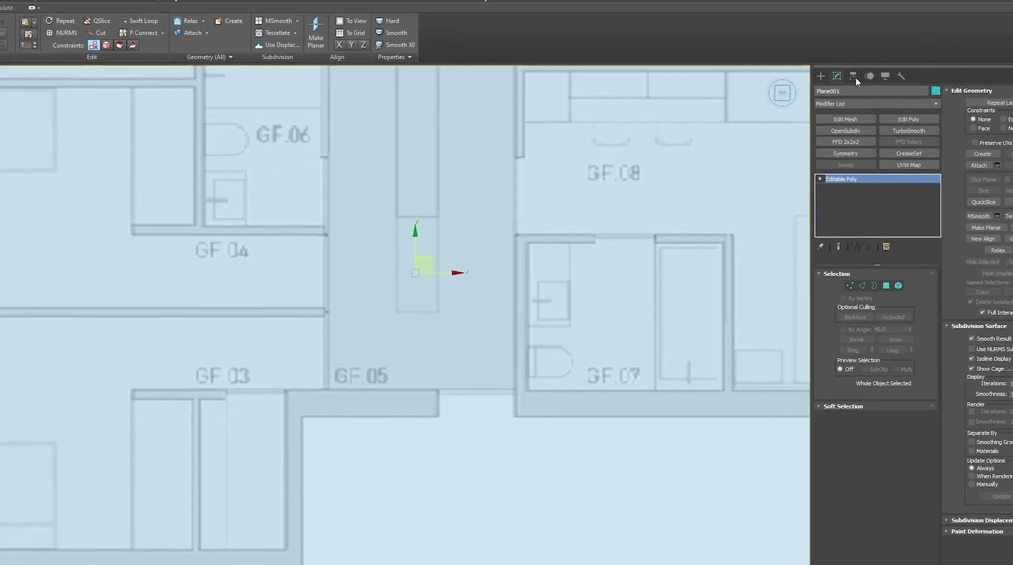
left_click(817, 102)
left_click(845, 127)
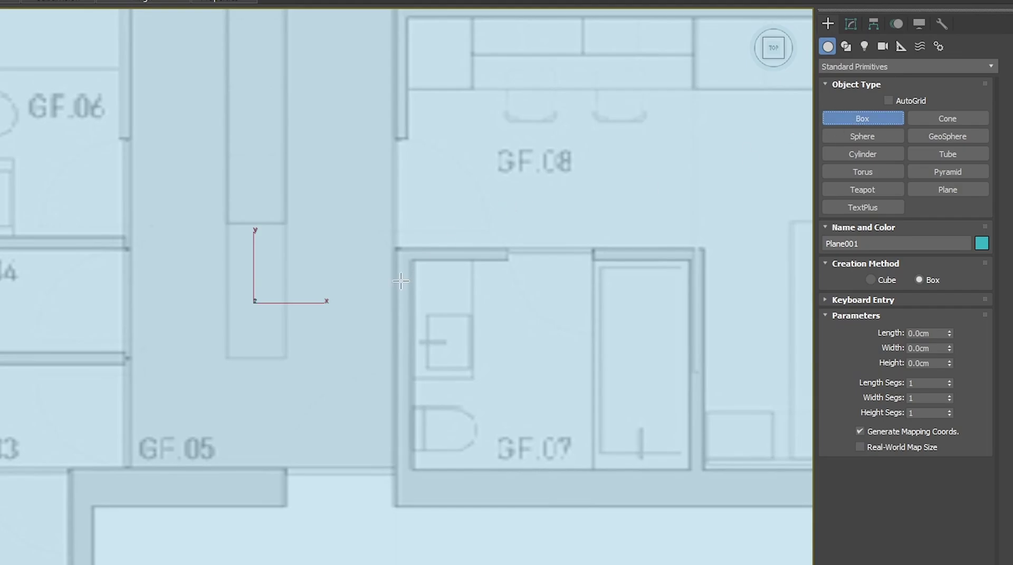
scroll(411, 294, "up", 6)
scroll(412, 294, "up", 2)
left_click_drag(428, 296, 357, 344)
Step: Set the reference box's width to 20 cm
left_click_drag(949, 349, 932, 320)
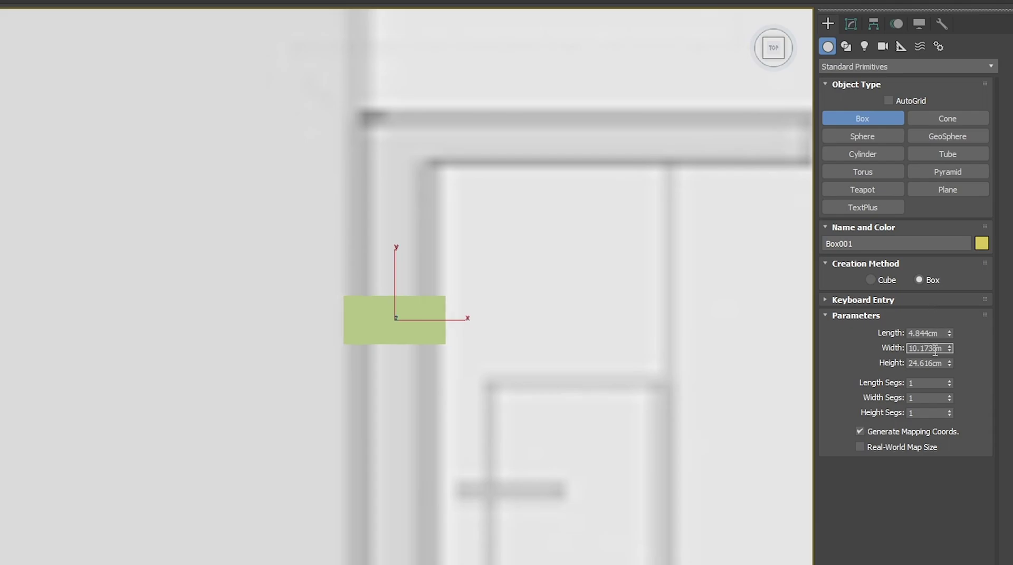
type("20")
key("Return")
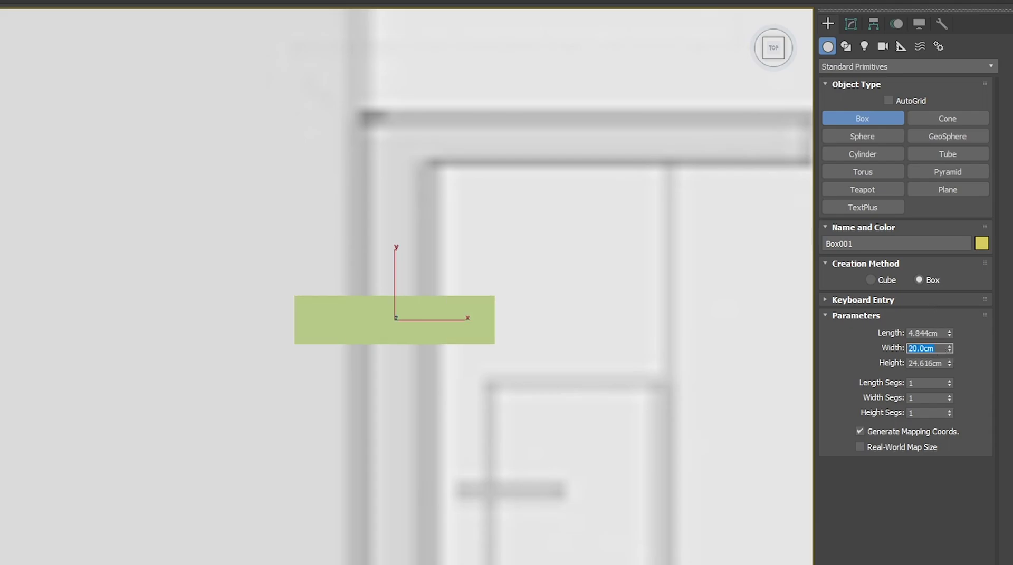
Step: Scale the floor plan plane up uniformly until the GF.07 bathroom wall matches the reference box's width, and move the plane to align them
scroll(283, 310, "down", 2)
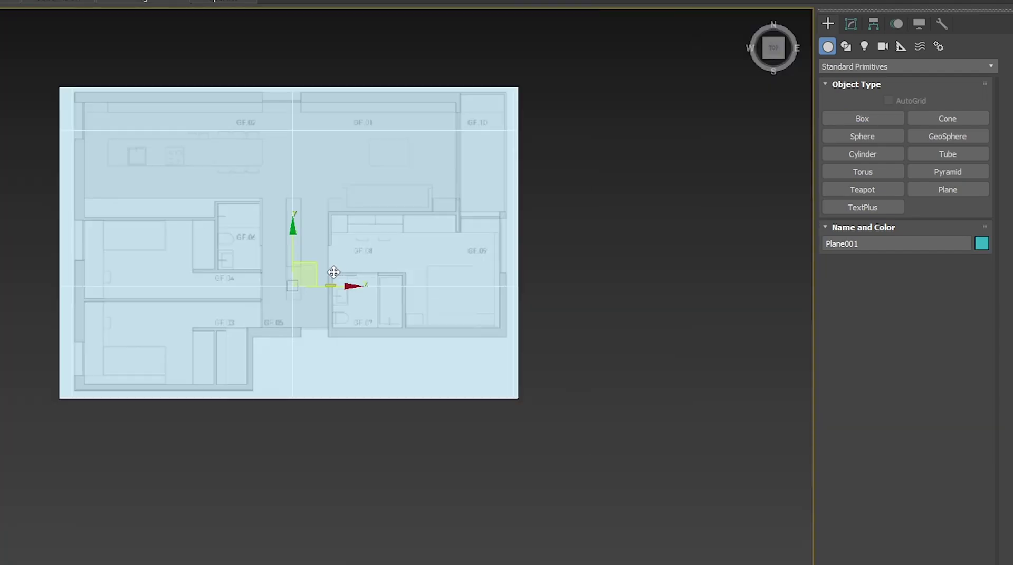
scroll(313, 287, "up", 5)
scroll(384, 237, "down", 2)
middle_click_drag(384, 238, 278, 321)
scroll(278, 323, "up", 2)
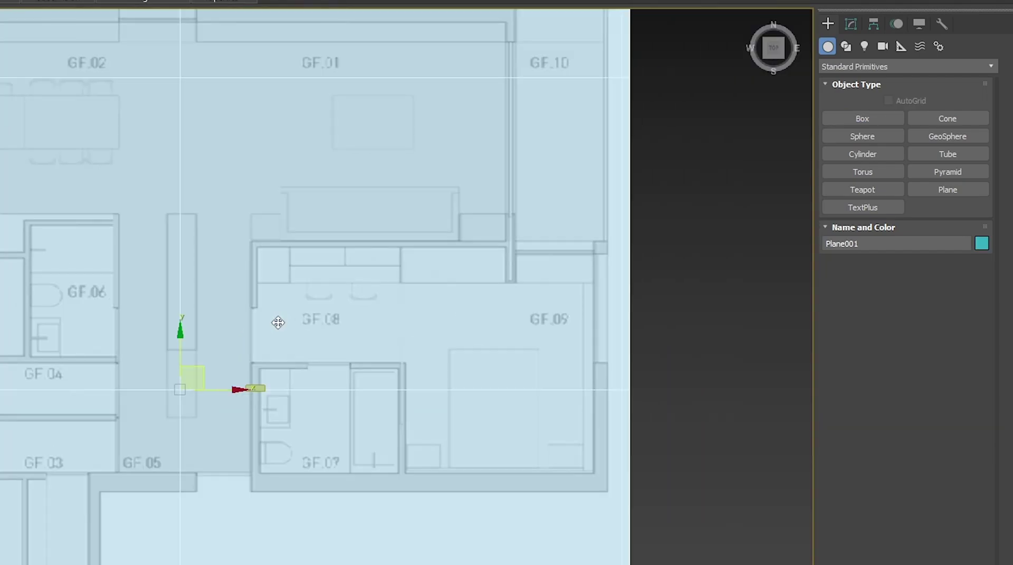
key("r")
scroll(217, 398, "up", 2)
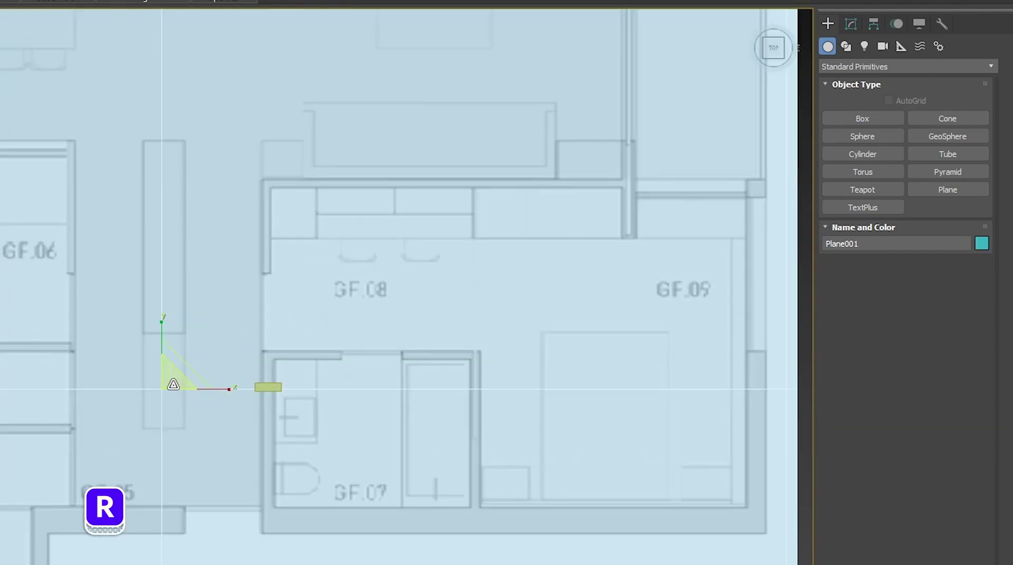
scroll(236, 308, "up", 4)
key("w")
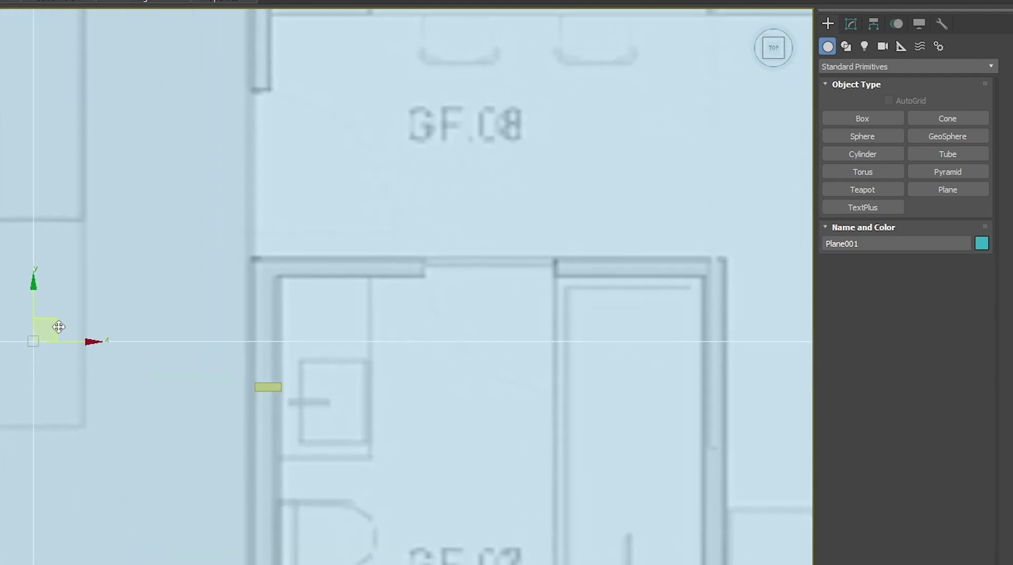
left_click_drag(58, 327, 61, 326)
scroll(109, 353, "down", 4)
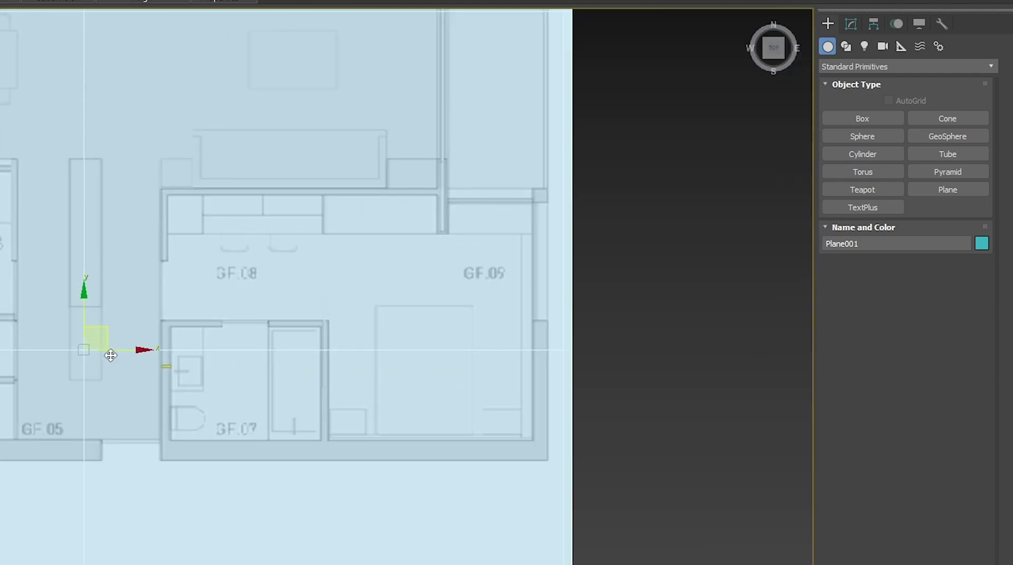
scroll(113, 350, "up", 1)
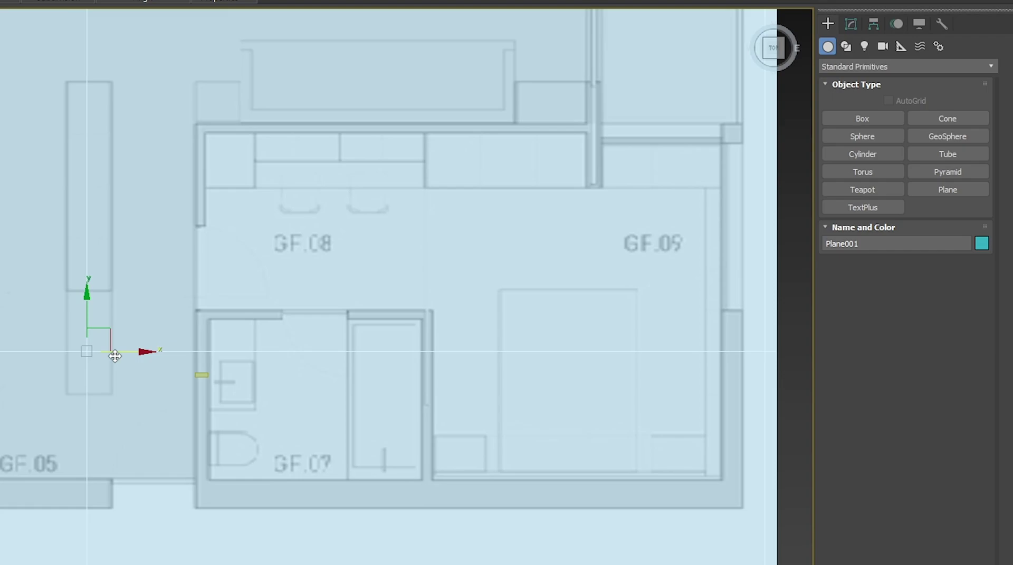
Step: Examine the scaled floor plan and the selected reference box in an angled 3D view
left_click(202, 376)
scroll(235, 389, "up", 1)
scroll(322, 379, "down", 1)
middle_click_drag(545, 442, 500, 438)
middle_click_drag(243, 441, 353, 548)
scroll(327, 527, "down", 1)
middle_click_drag(305, 523, 505, 463, "alt")
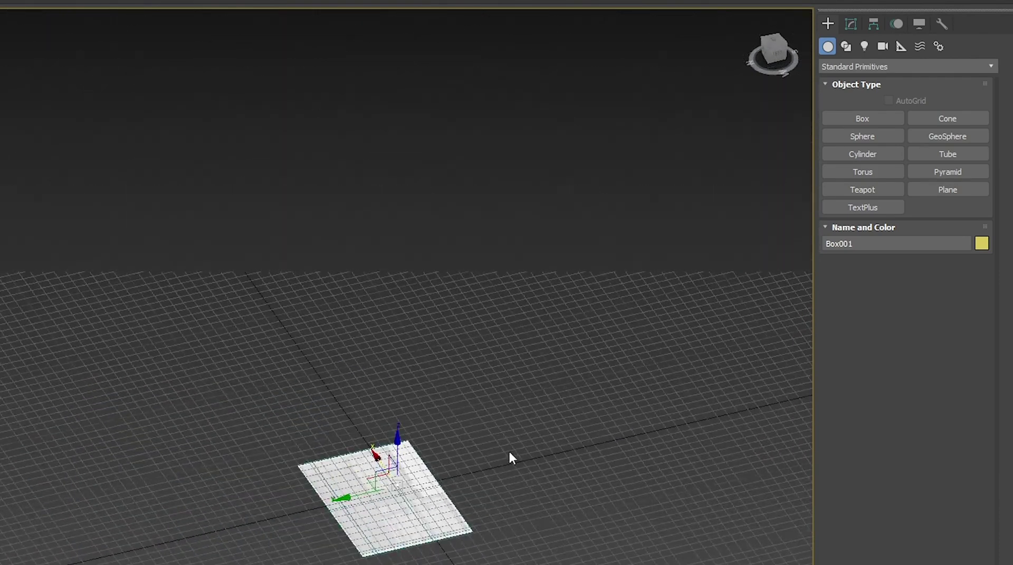
scroll(359, 449, "down", 4)
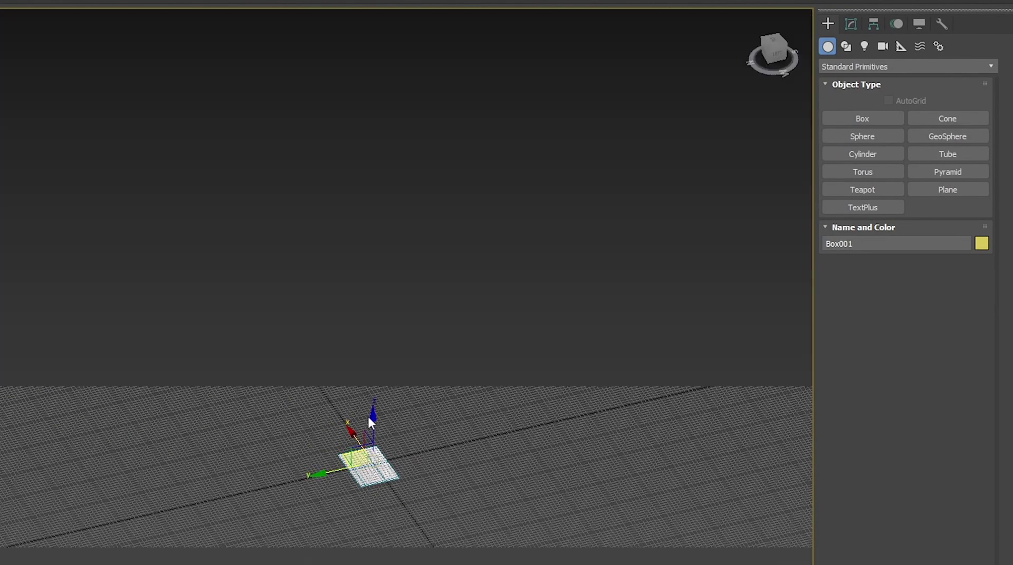
middle_click_drag(367, 414, 432, 287)
scroll(433, 287, "up", 5)
middle_click_drag(426, 176, 105, 392)
scroll(265, 398, "up", 3)
middle_click_drag(167, 346, 109, 470)
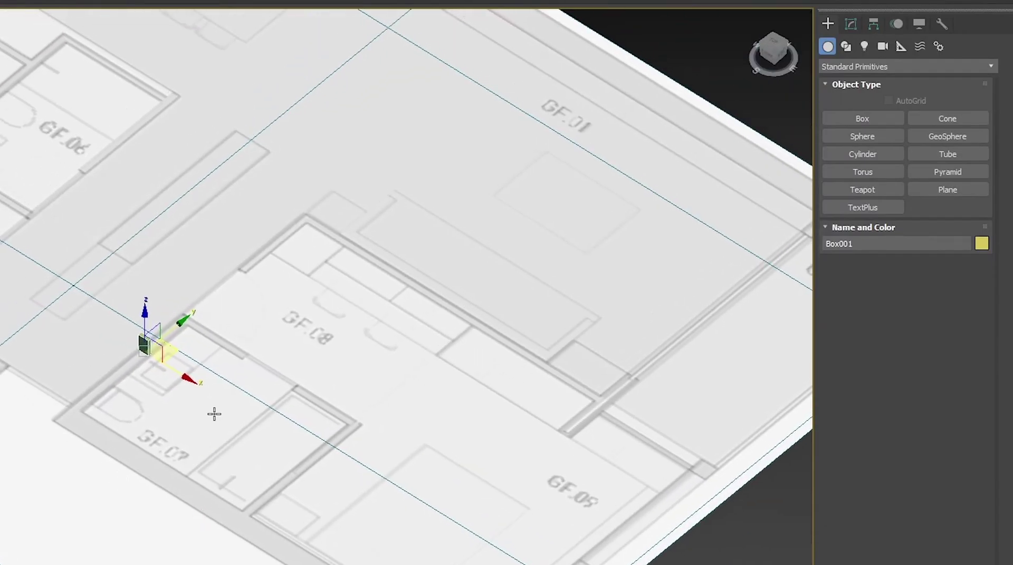
scroll(214, 414, "down", 3)
scroll(206, 426, "up", 3)
scroll(205, 425, "down", 1)
middle_click_drag(206, 425, 271, 501)
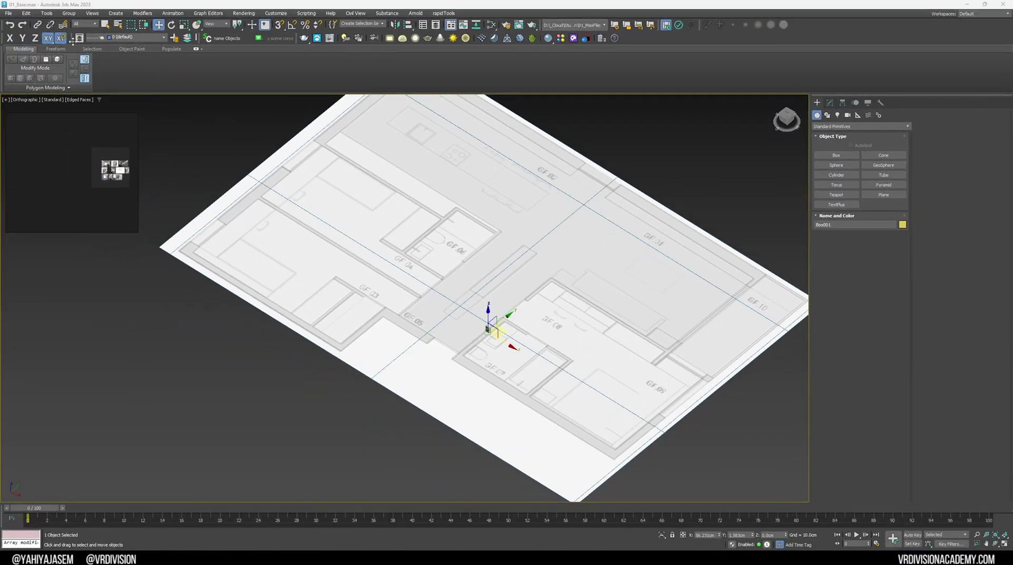
Step: Open the Layer Explorer and create a new layer named Walls
left_click(73, 42)
left_click(78, 41)
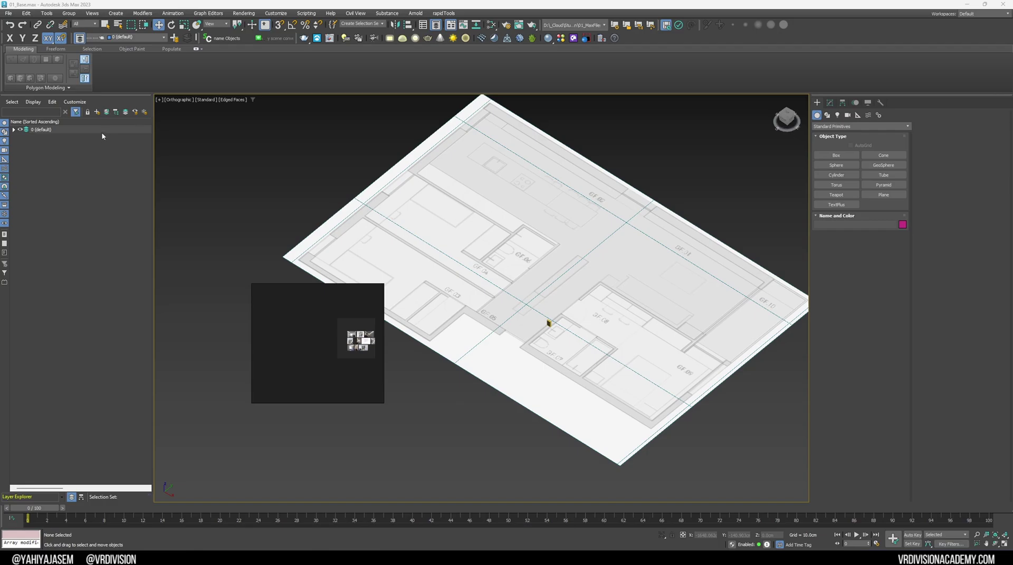
left_click(97, 116)
type("Wal")
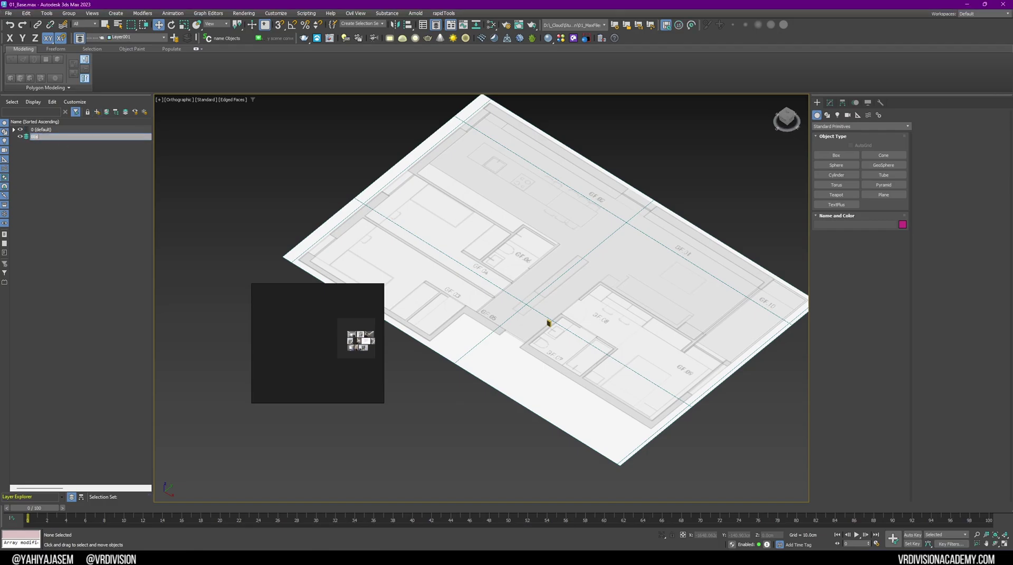
type("ls")
key("Return")
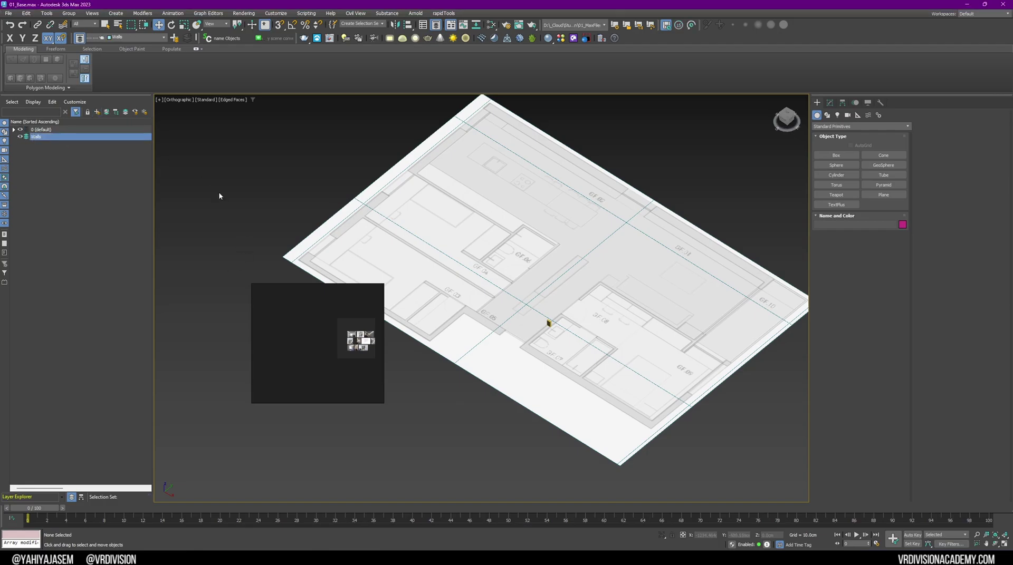
Step: Delete the small reference box on the bathroom wall
middle_click_drag(347, 330, 291, 351)
left_click(549, 322)
scroll(563, 340, "up", 5)
key("Delete")
Step: Draw a box about 607 cm wide and 28 cm long over the outer wall along GF.07 and GF.09, with a height of 280 cm
left_click(829, 155)
middle_click_drag(599, 310, 431, 207)
scroll(575, 274, "down", 2)
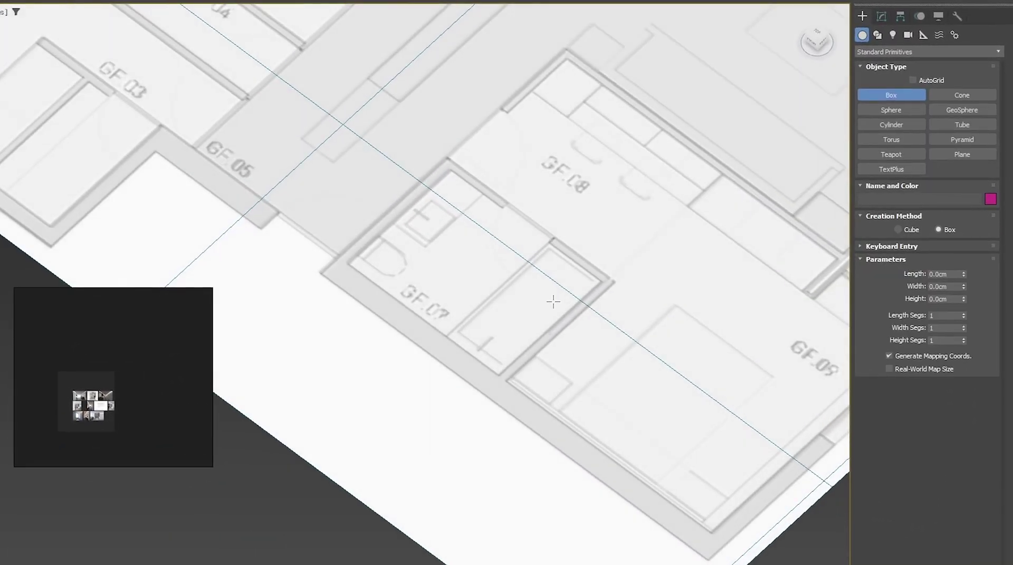
left_click_drag(585, 466, 221, 170)
left_click(221, 113)
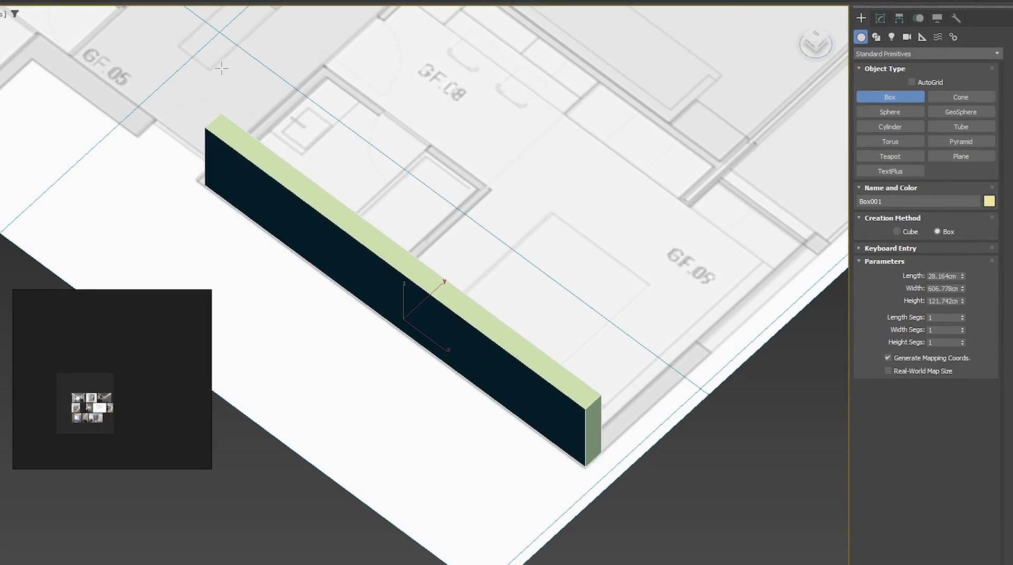
double_click(956, 303)
type("280")
key("Return")
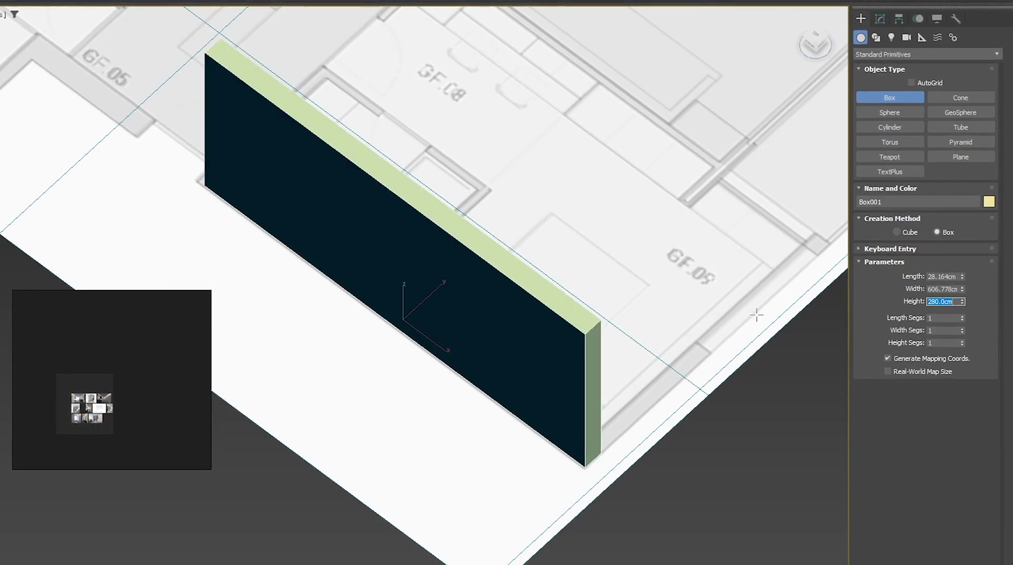
Step: Set the wall box's width to 600 cm and its length to 30 cm, and show it in the top view
middle_click_drag(814, 314, 572, 165, "alt")
double_click(944, 291)
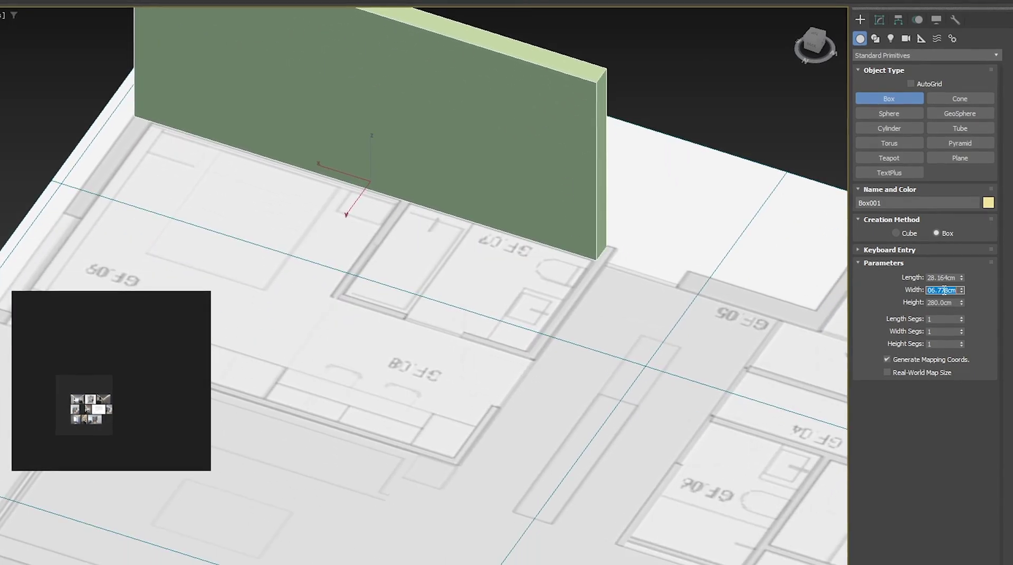
type("600")
key("Return")
scroll(577, 240, "down", 3)
middle_click_drag(577, 240, 599, 277, "alt")
double_click(944, 278)
type("30")
key("Return")
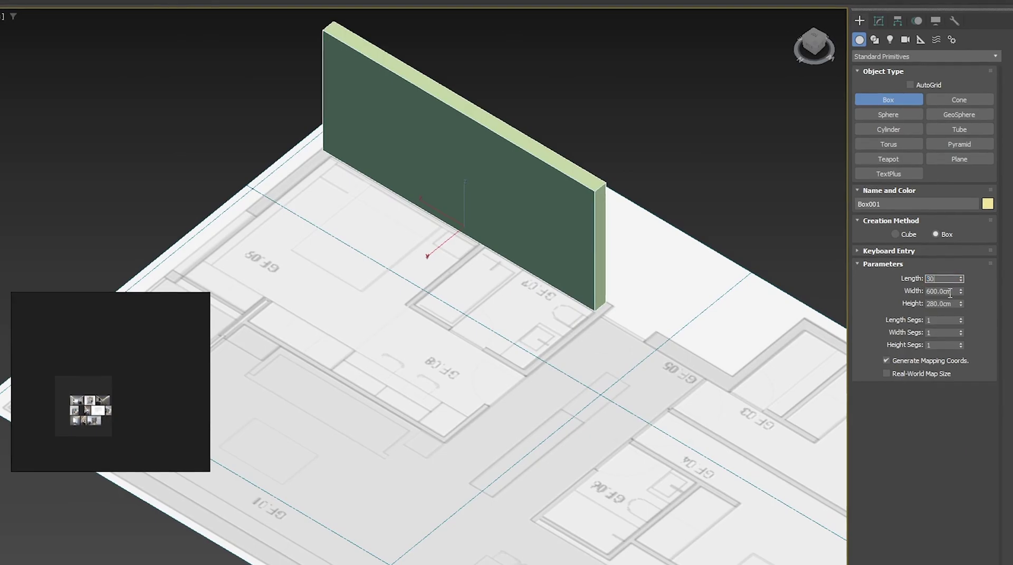
scroll(627, 291, "up", 3)
key("t")
scroll(628, 317, "down", 5)
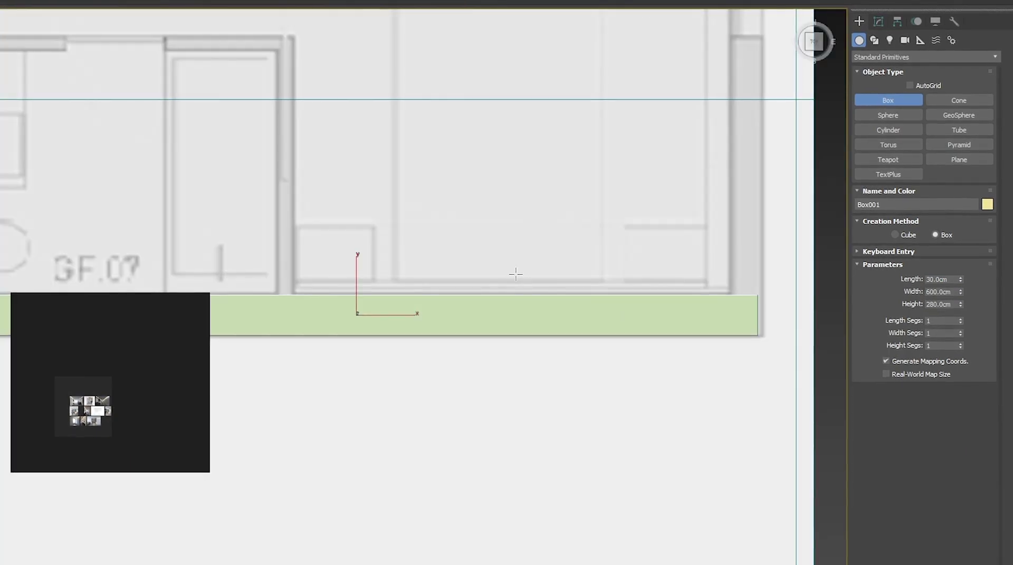
Step: Leave box creation and show the modification parameters of the outer wall box
right_click(427, 309)
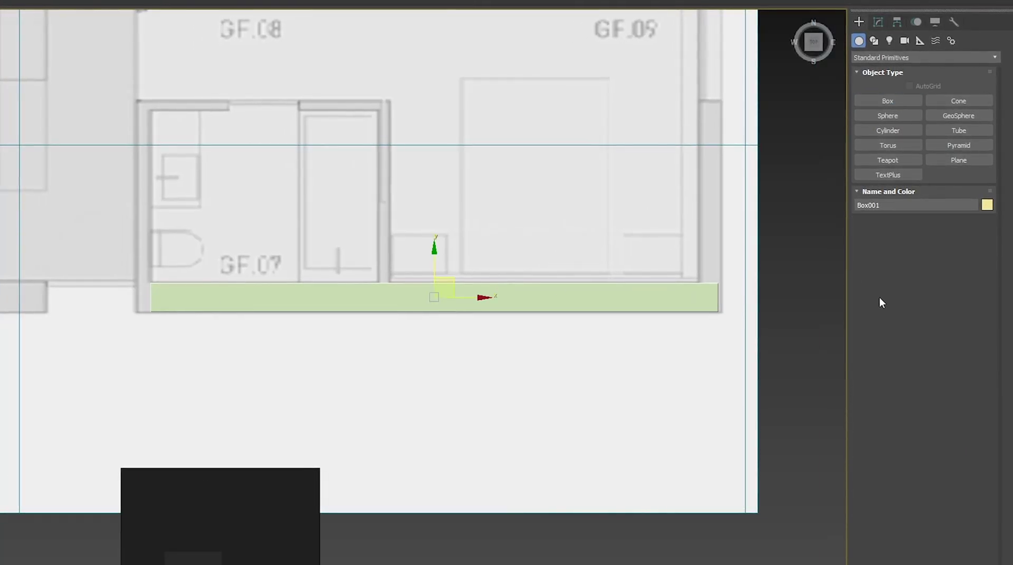
left_click(878, 21)
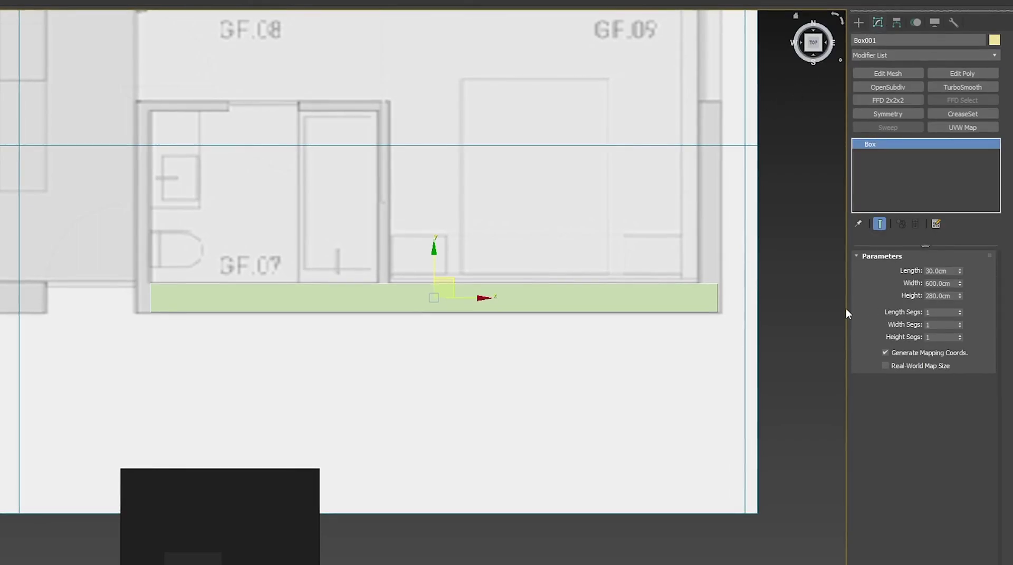
middle_click_drag(841, 210, 751, 181)
scroll(751, 181, "up", 2)
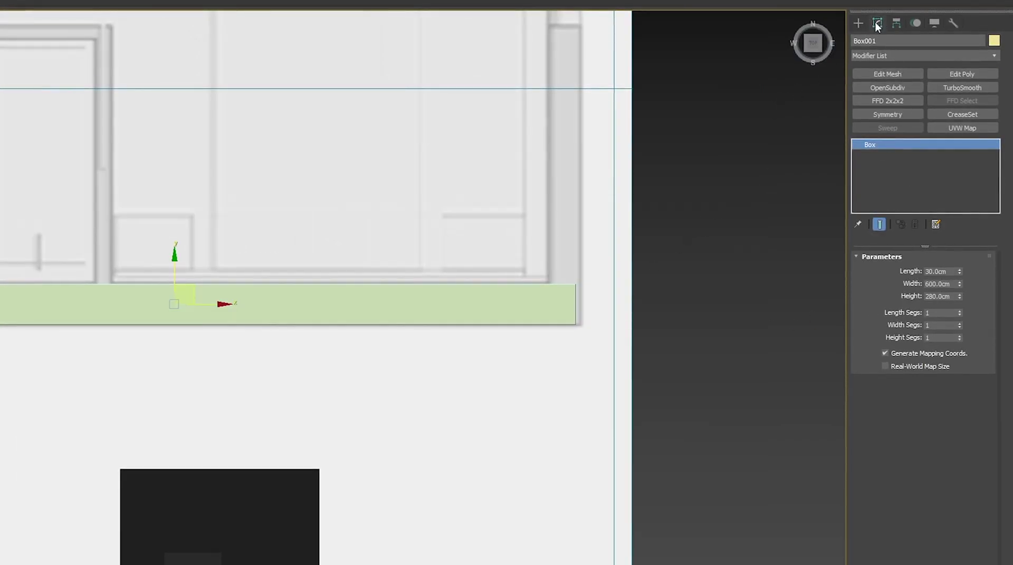
left_click(858, 23)
left_click(887, 102)
middle_click_drag(606, 85, 558, 217)
left_click_drag(530, 158, 501, 415)
middle_click_drag(515, 261, 709, 266, "alt")
right_click(709, 266)
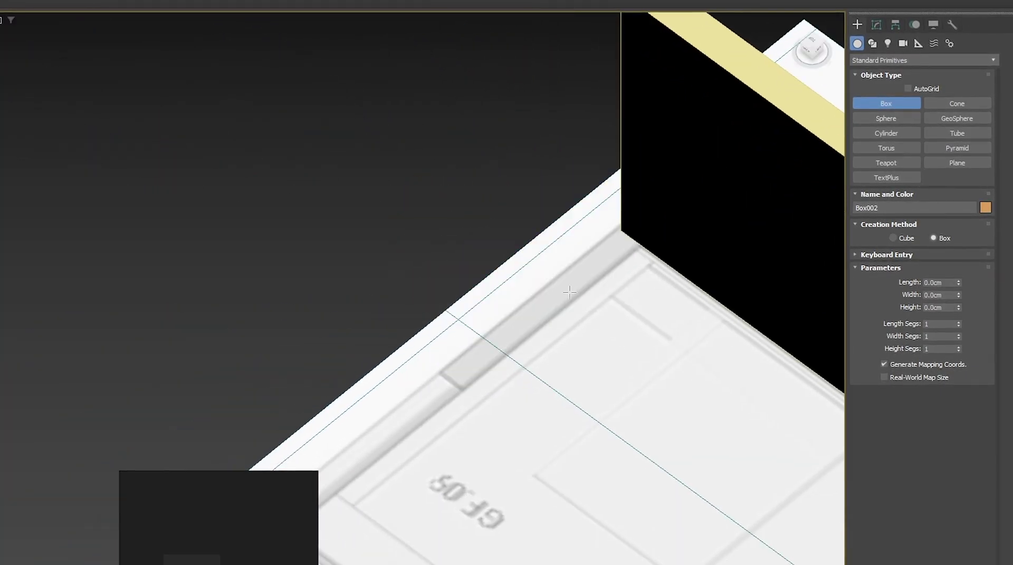
right_click(608, 273)
scroll(450, 287, "down", 3)
middle_click_drag(608, 274, 470, 280)
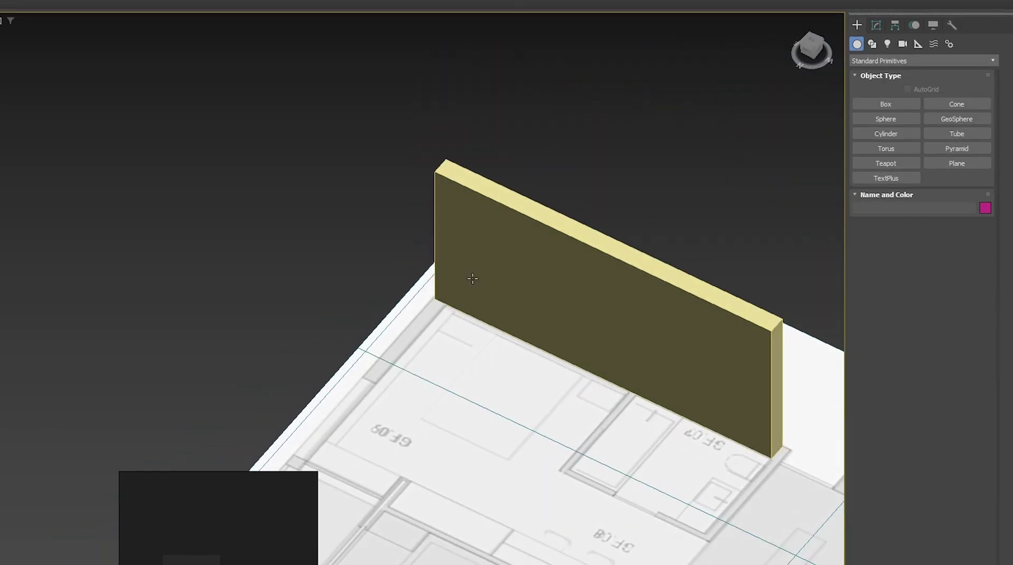
Step: Select the outer wall box and convert it to an Editable Poly
left_click(470, 280)
key("t")
middle_click_drag(555, 257, 420, 235)
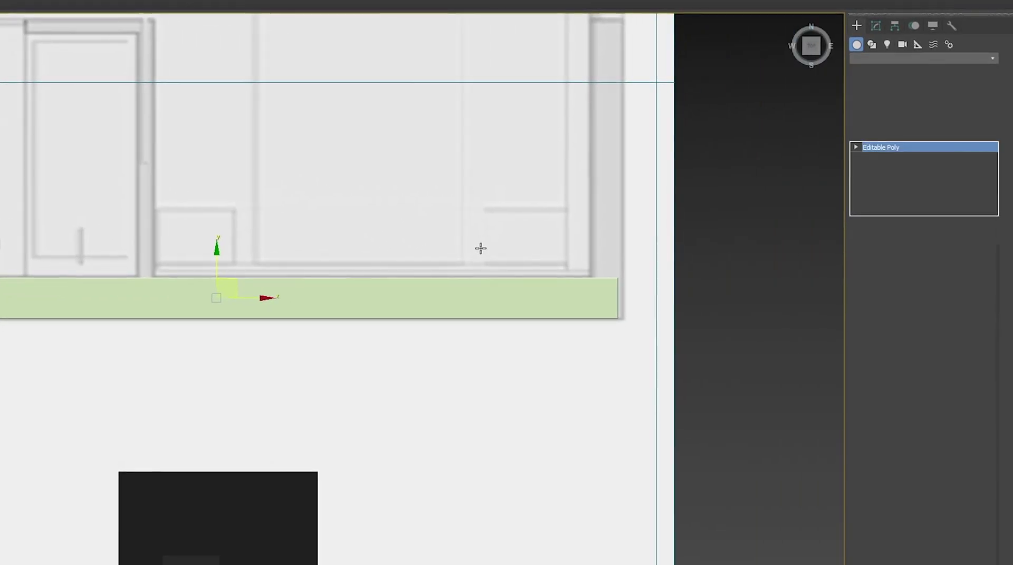
right_click(501, 292)
mouse_move(589, 441)
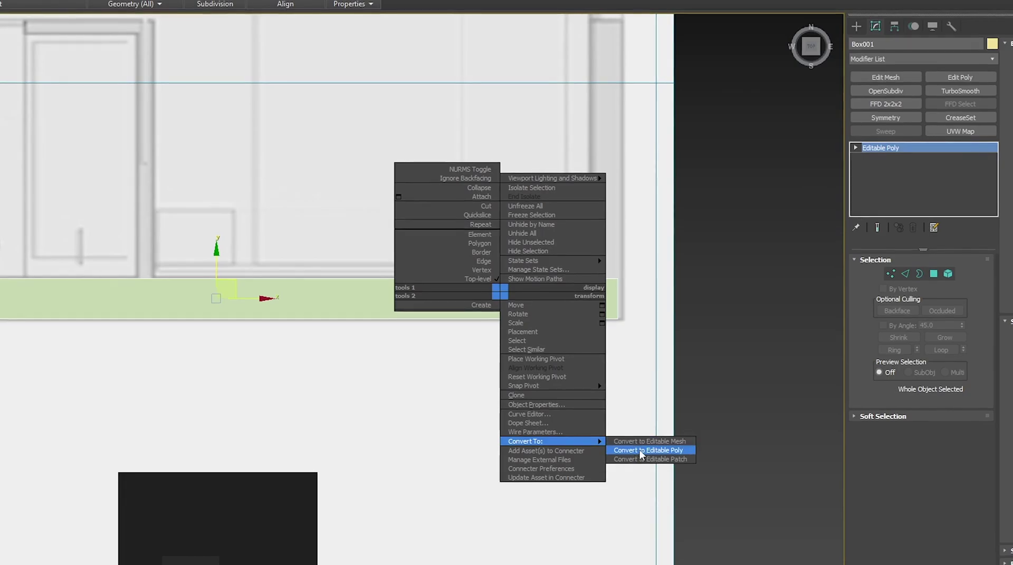
left_click(644, 450)
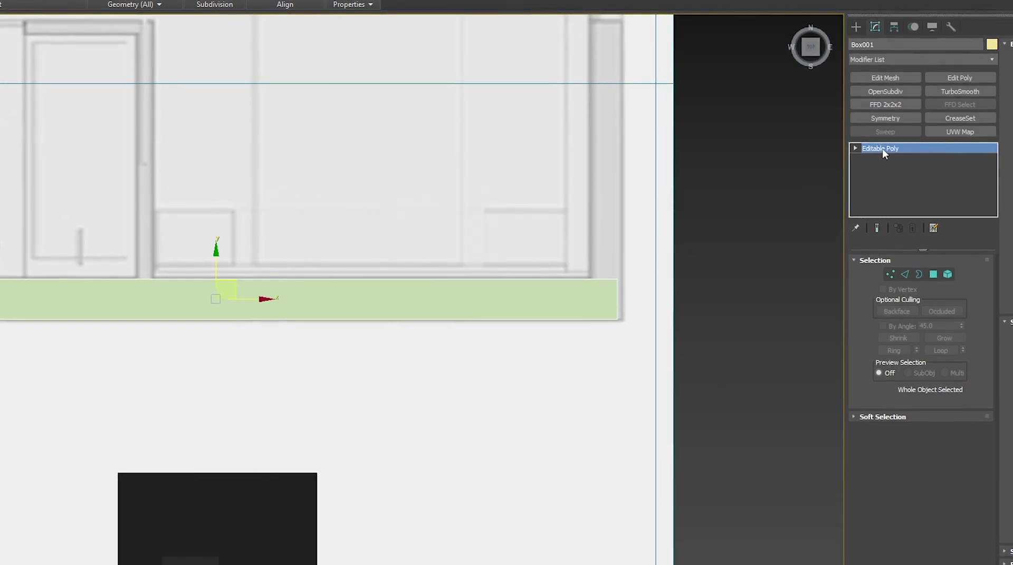
right_click(488, 269)
mouse_move(583, 419)
left_click(628, 428)
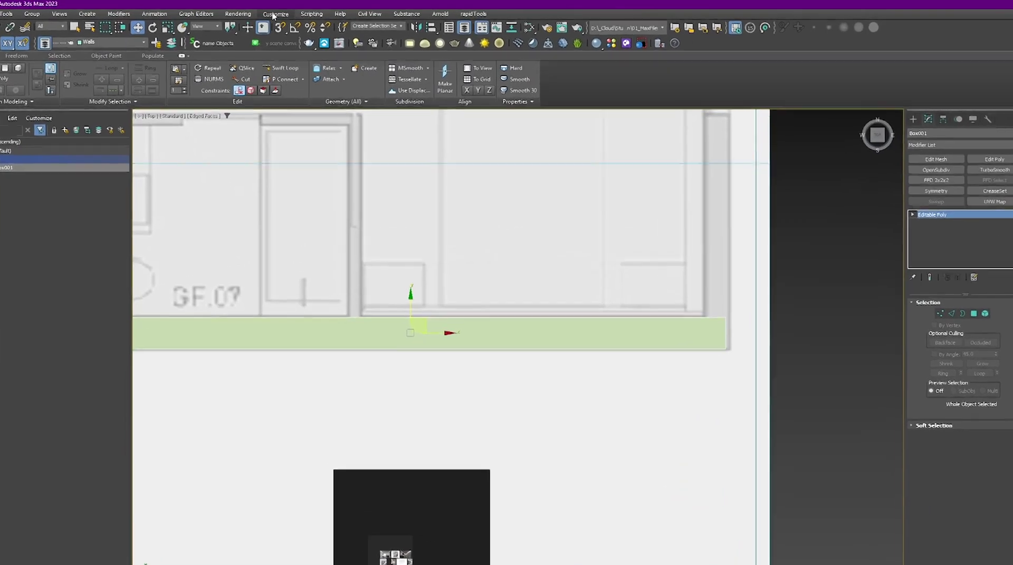
Step: Search the Hotkey Editor for "convert" to check the shortcut assigned to Convert to Editable Polygon
left_click(276, 13)
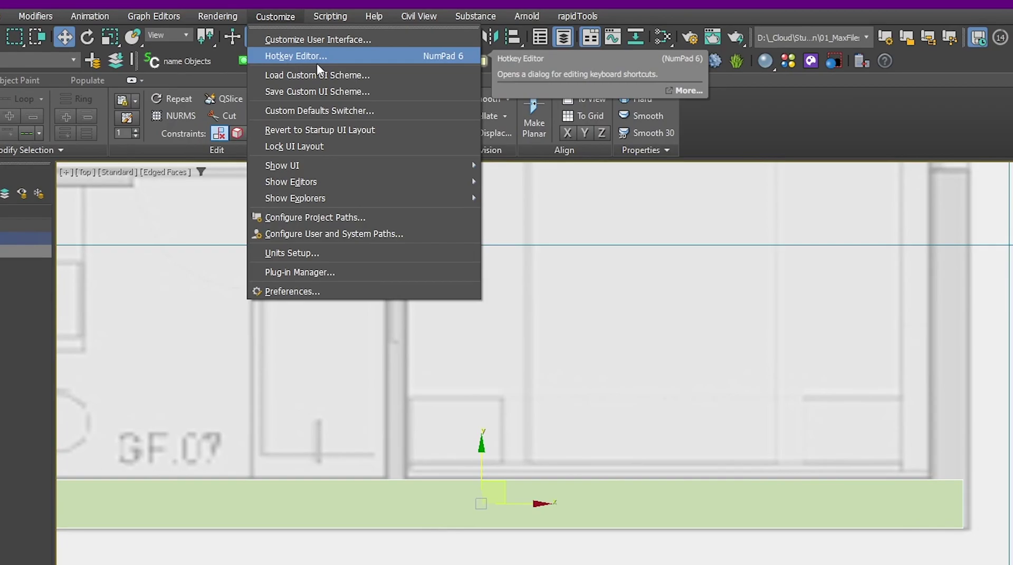
left_click(465, 59)
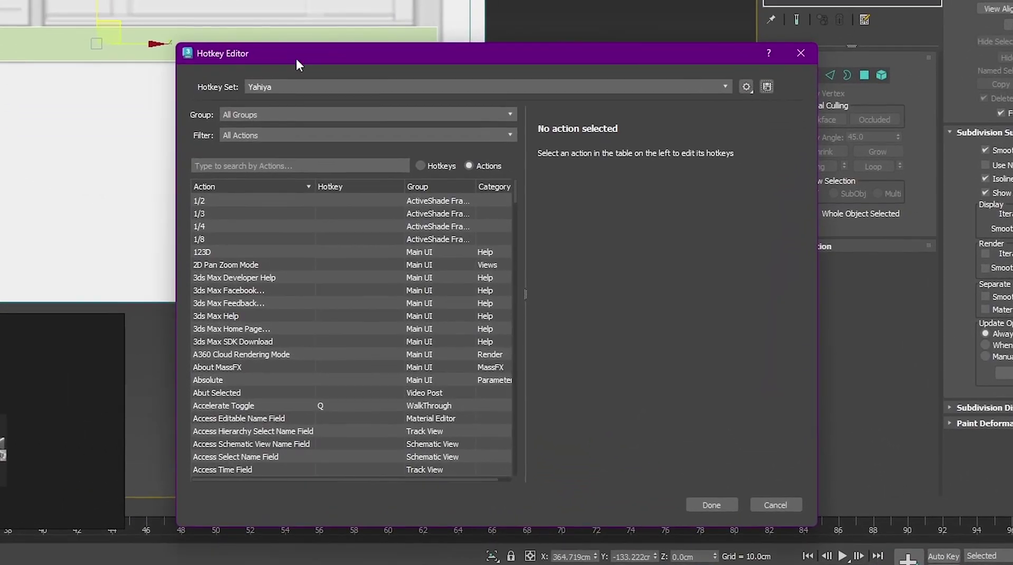
left_click_drag(411, 145, 342, 93)
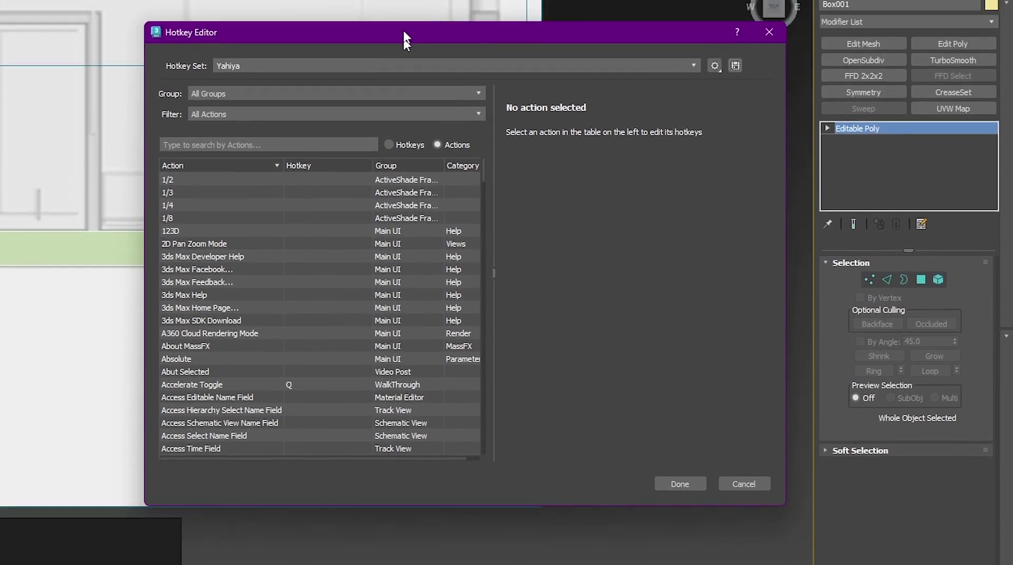
scroll(359, 238, "down", 15)
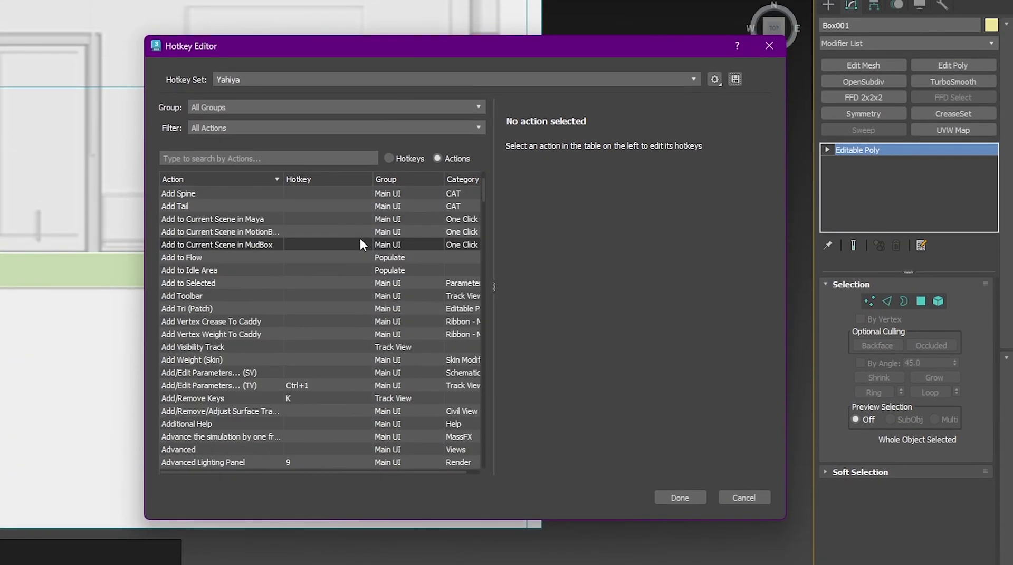
scroll(358, 245, "down", 20)
left_click(273, 154)
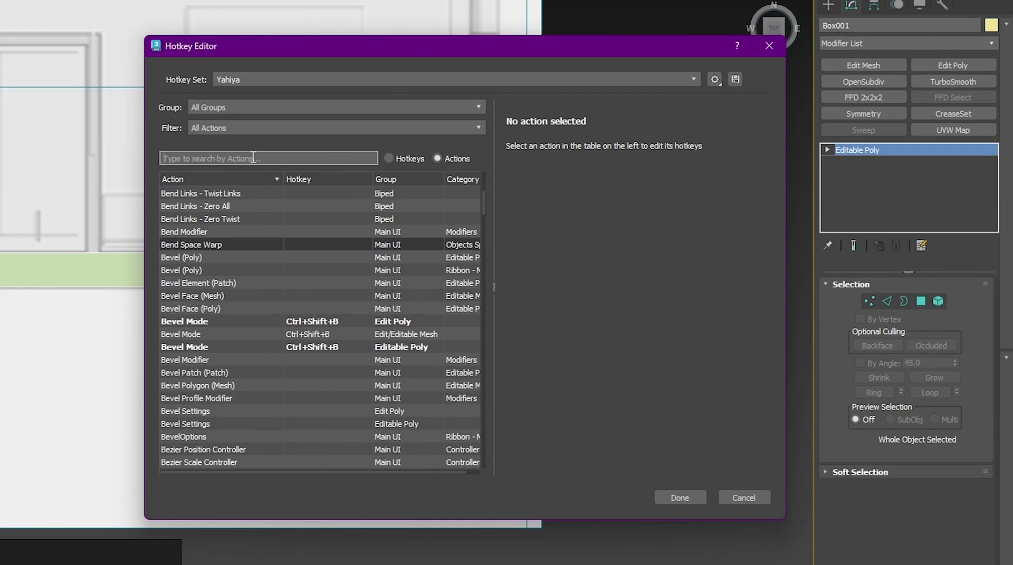
type("convert")
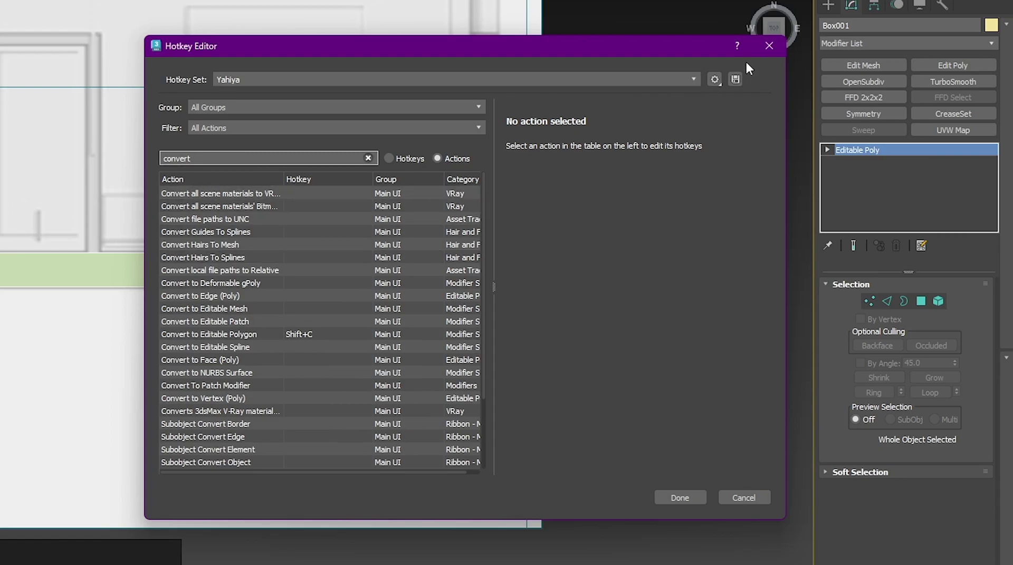
left_click(769, 45)
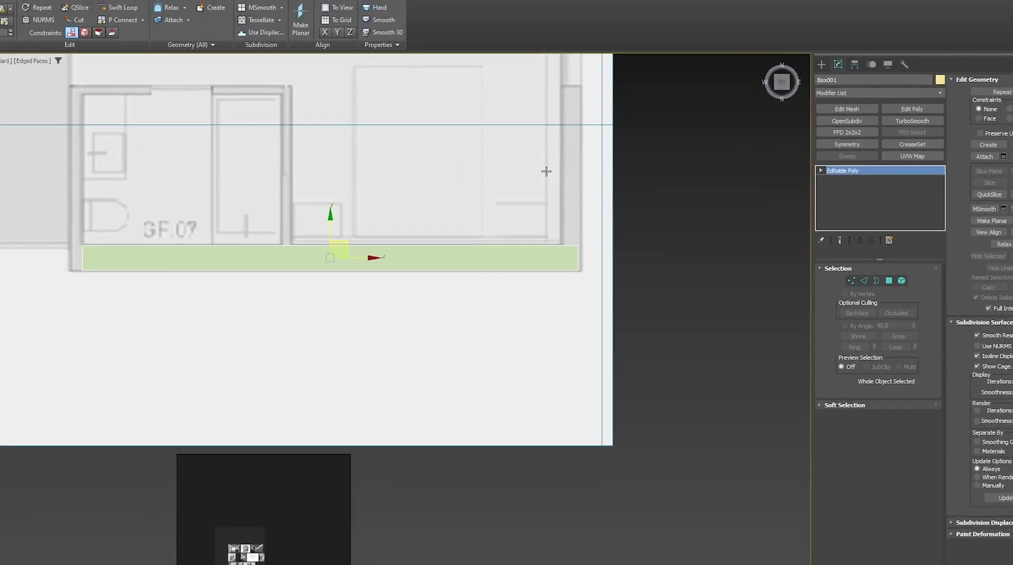
Step: Insert a vertical Swift Loop around the wall close to its GF.09 end, working at edge level
key("alt+c")
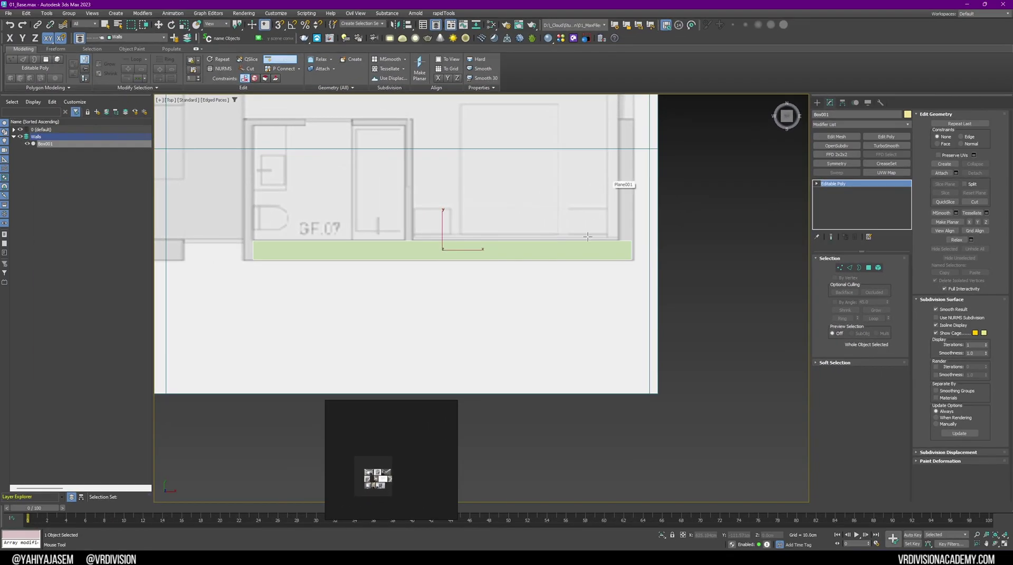
key("2")
scroll(587, 236, "down", 3)
middle_click_drag(569, 297, 522, 260, "alt")
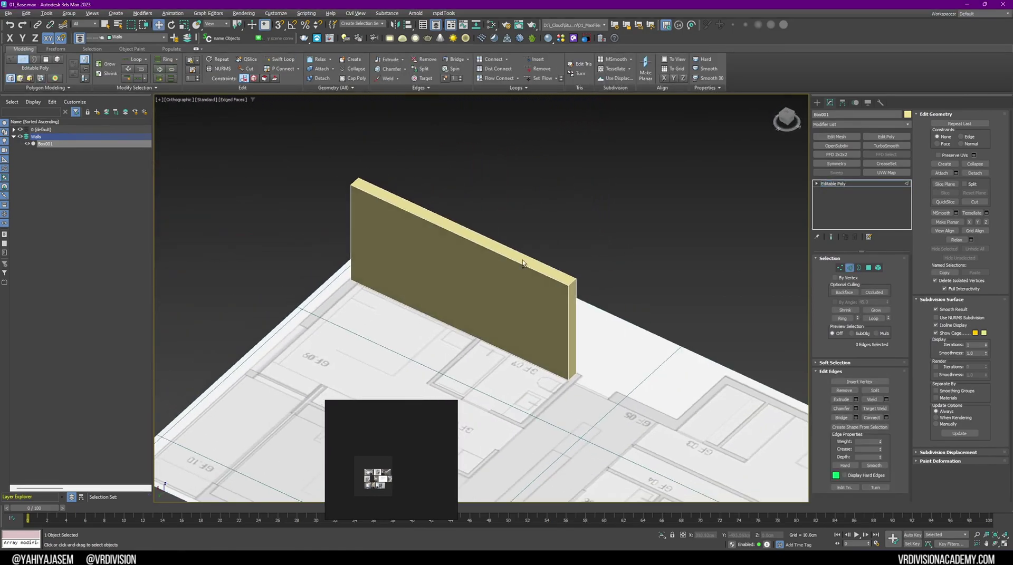
middle_click_drag(423, 268, 601, 205)
key("alt+c")
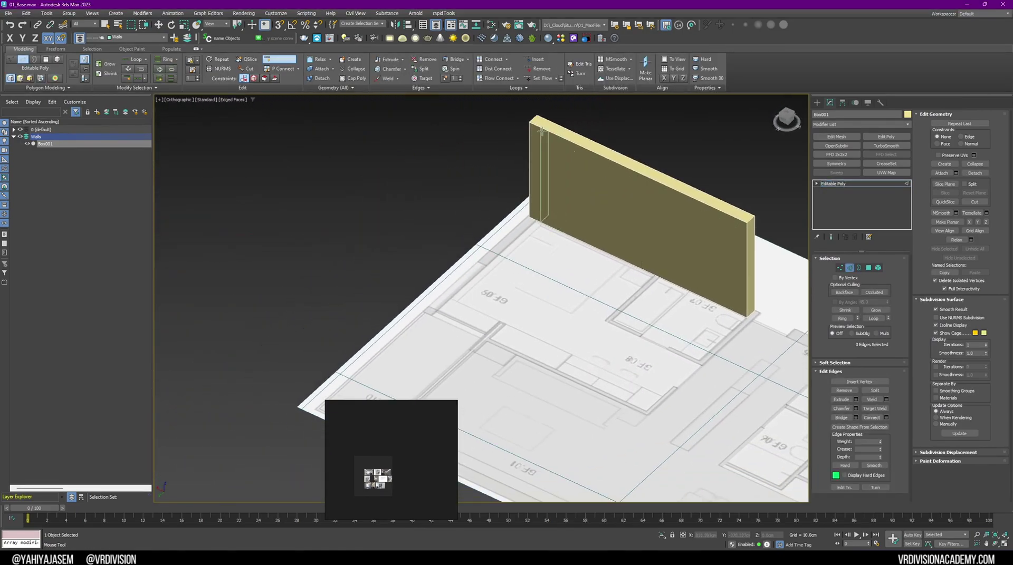
left_click(541, 130)
key("w")
scroll(507, 211, "up", 3)
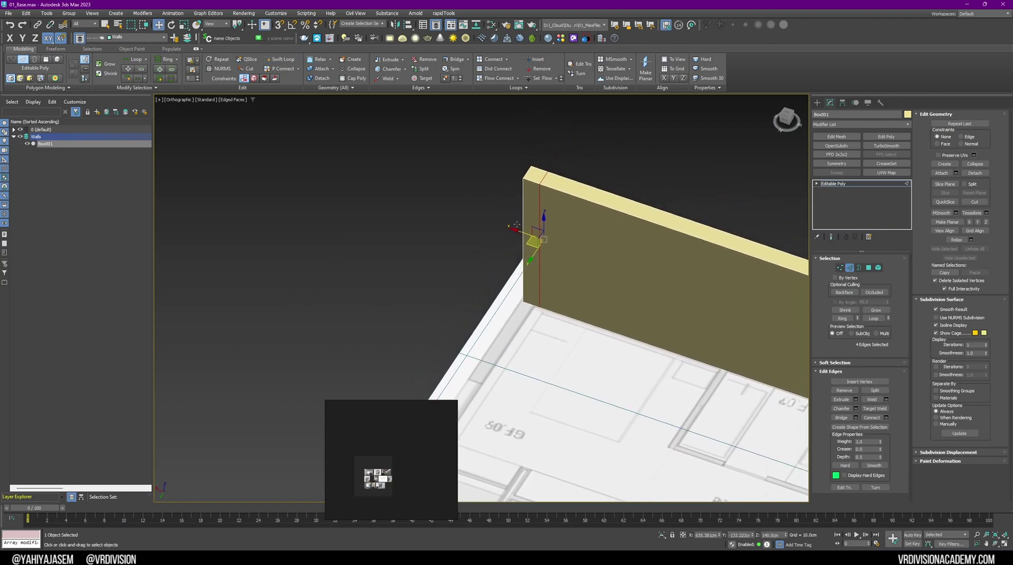
Step: Snap the new edge loop to the wall's GF.09 end and offset it by -25 cm along X
left_click_drag(516, 229, 539, 263)
key("s")
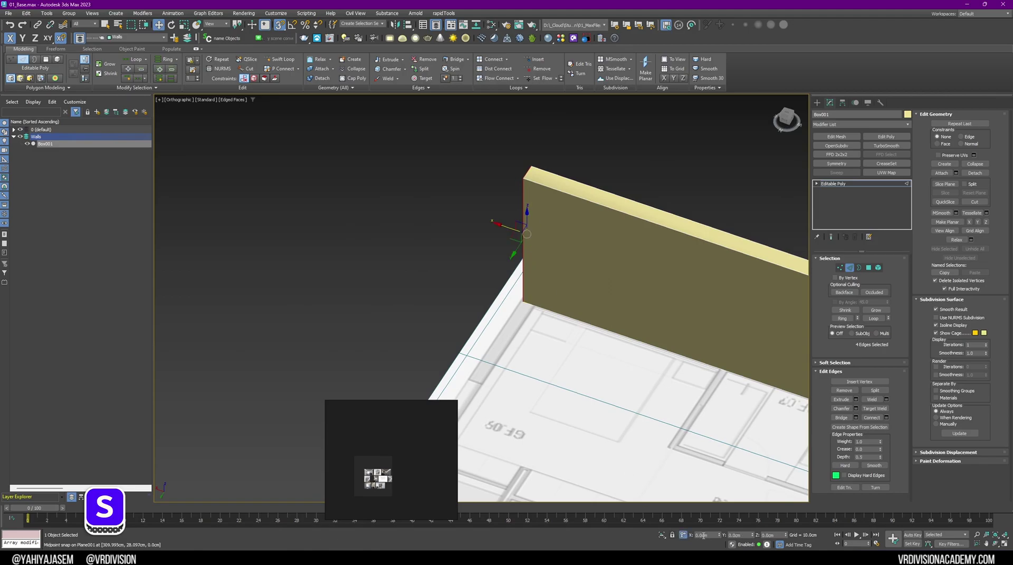
type("-25")
key("Return")
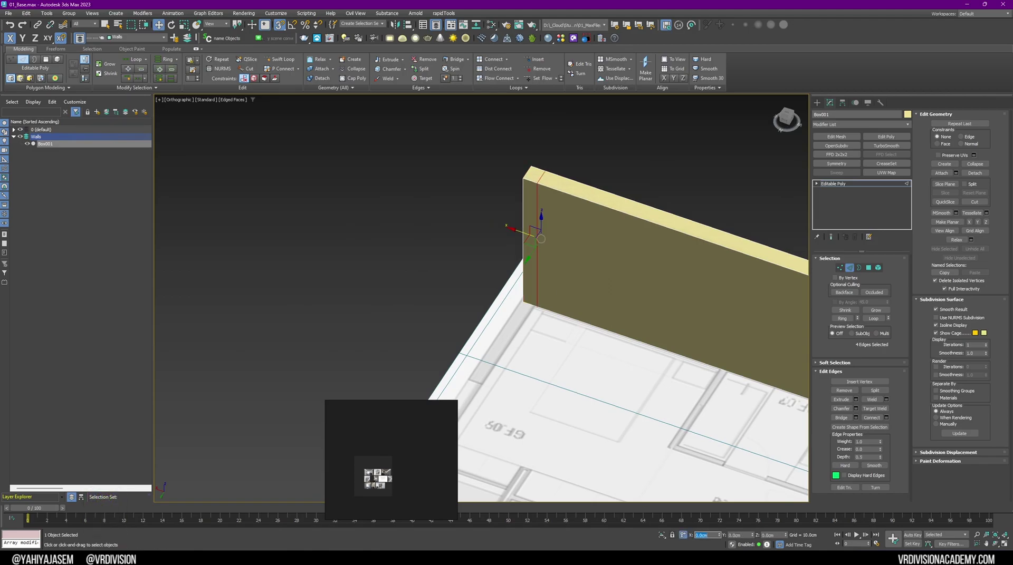
Step: Extrude the inner face of the wall's GF.09 end section along the outer wall of the plan
right_click(477, 217)
left_click(493, 206)
left_click(527, 211)
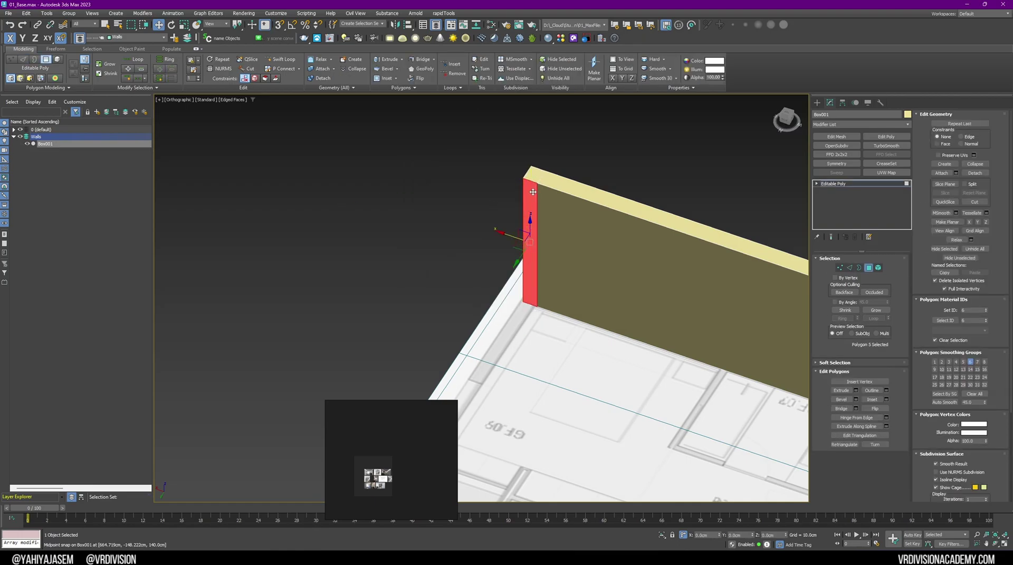
key("shift+e")
left_click_drag(533, 193, 514, 105)
right_click(515, 106)
Step: Extrude the end face of the wall beside GF.07 by 15 cm
middle_click_drag(514, 105, 632, 346, "alt")
scroll(516, 208, "up", 2)
left_click(607, 305)
middle_click_drag(615, 307, 609, 263)
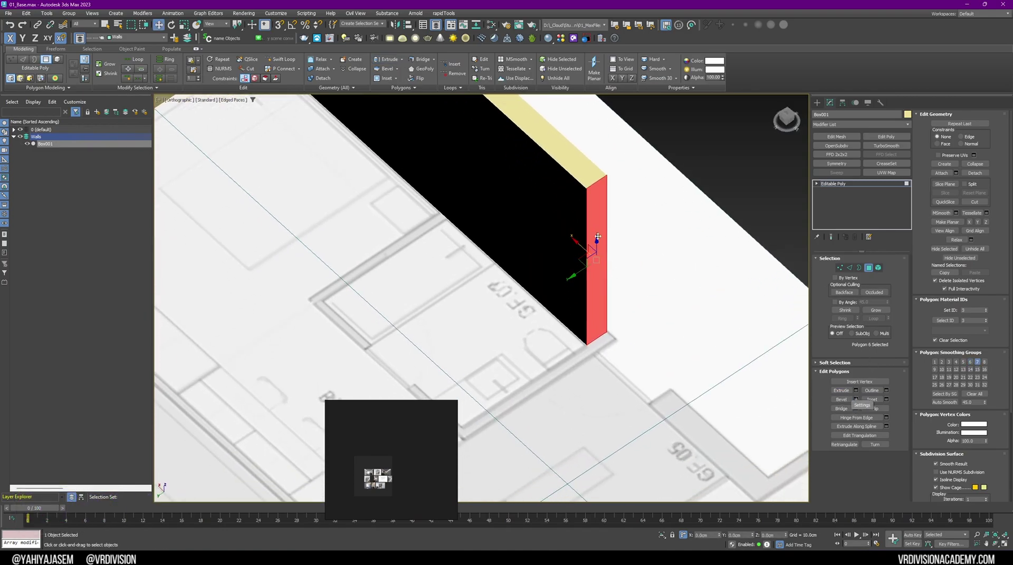
key("shift+e")
left_click_drag(597, 216, 598, 202)
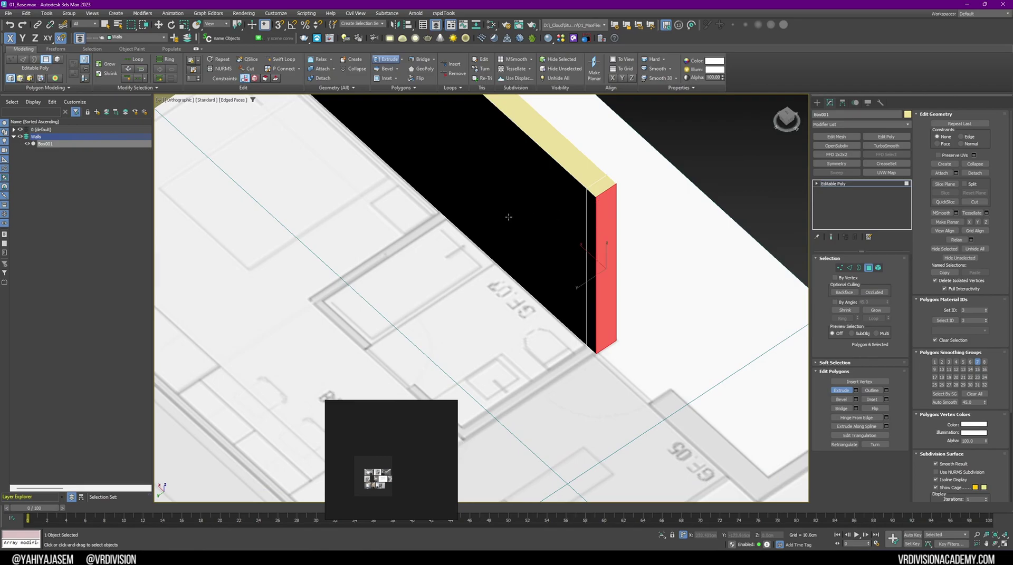
right_click(508, 217)
scroll(508, 217, "down", 5)
left_click(856, 391)
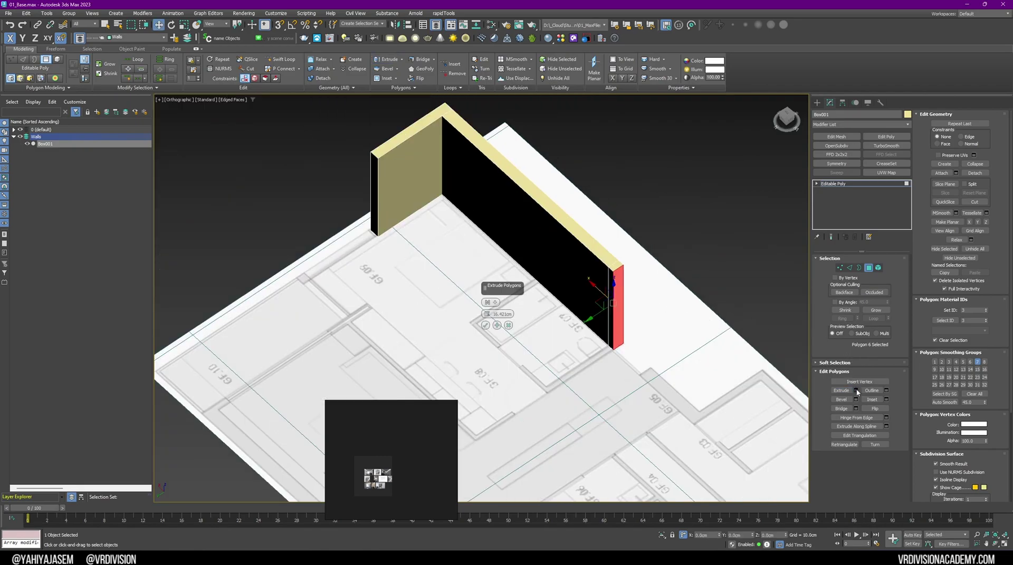
key("Return")
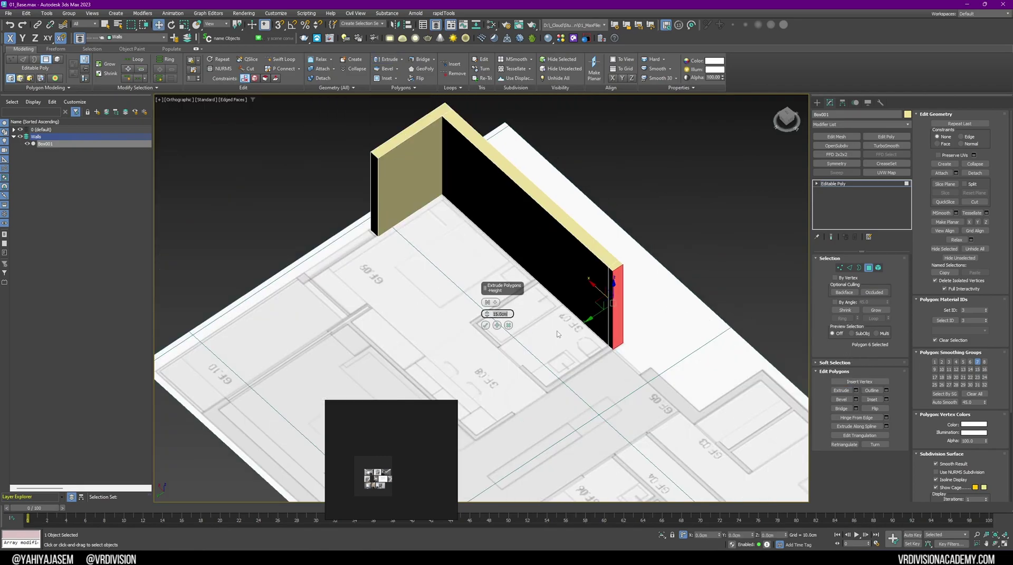
scroll(570, 344, "up", 4)
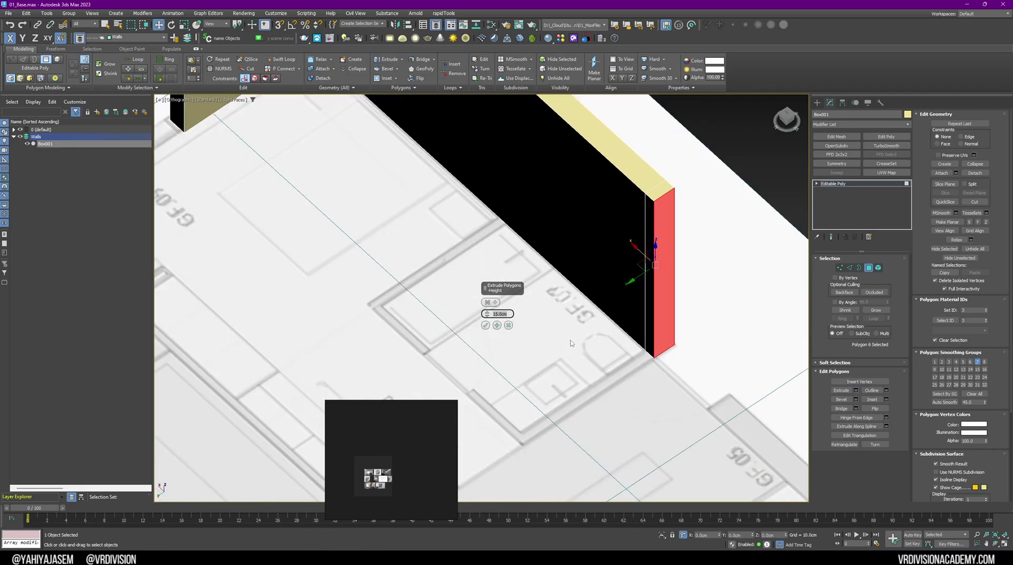
left_click(485, 326)
Step: Extrude the inner face of the 15 cm end section by 180 cm along the side of GF.07
left_click(856, 391)
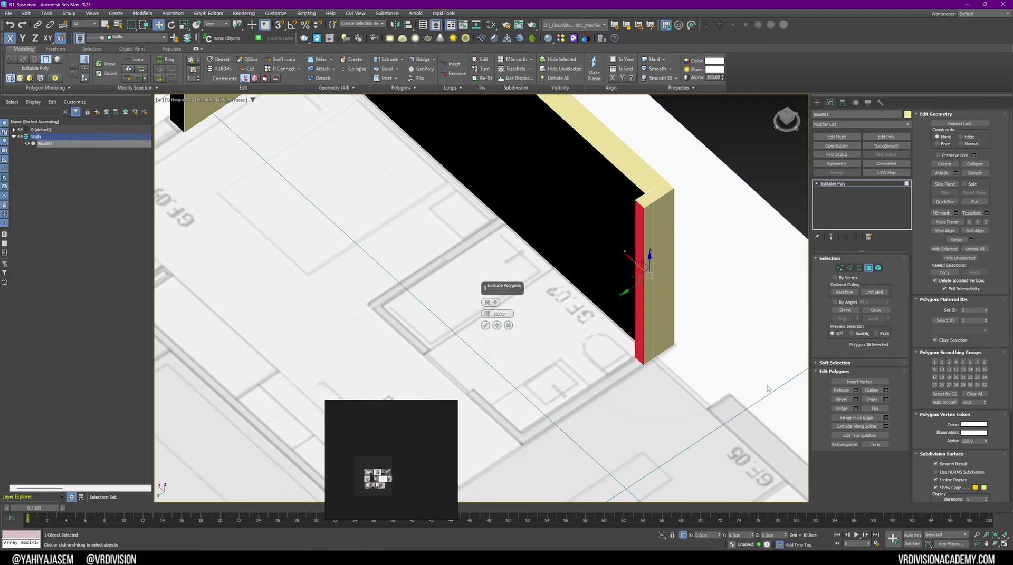
left_click_drag(484, 313, 469, 163)
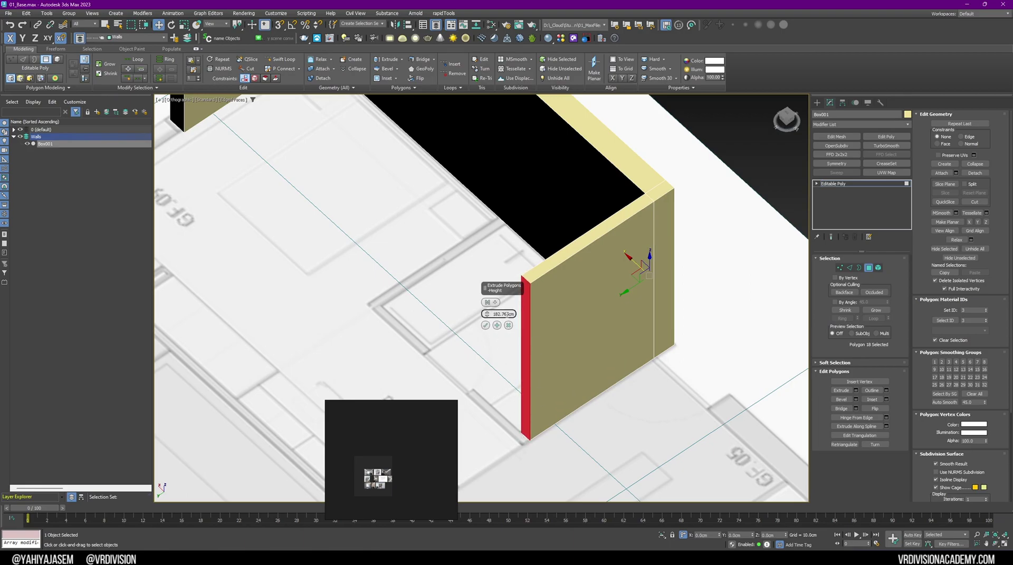
type("5")
key("Return")
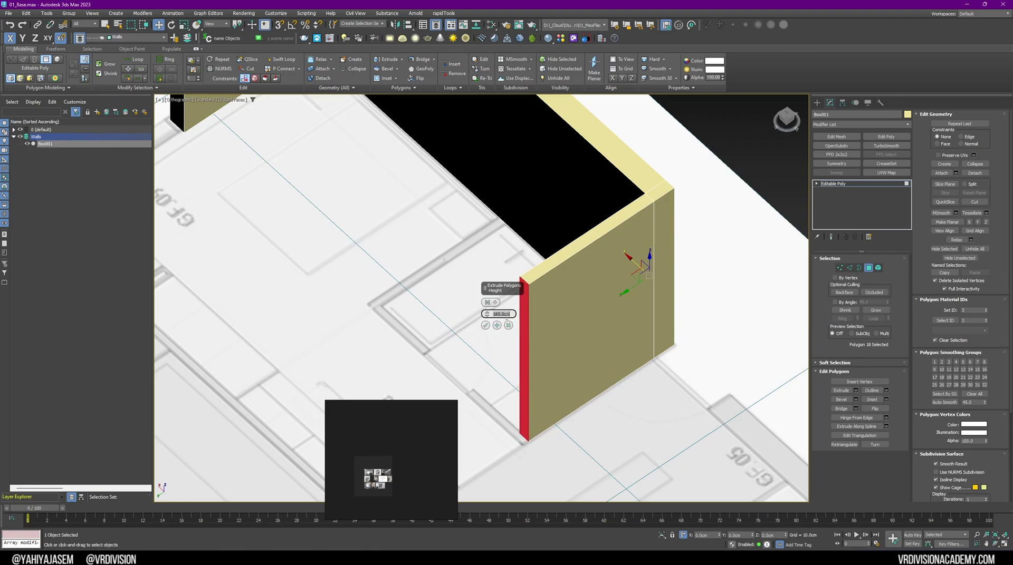
type("180")
key("Return")
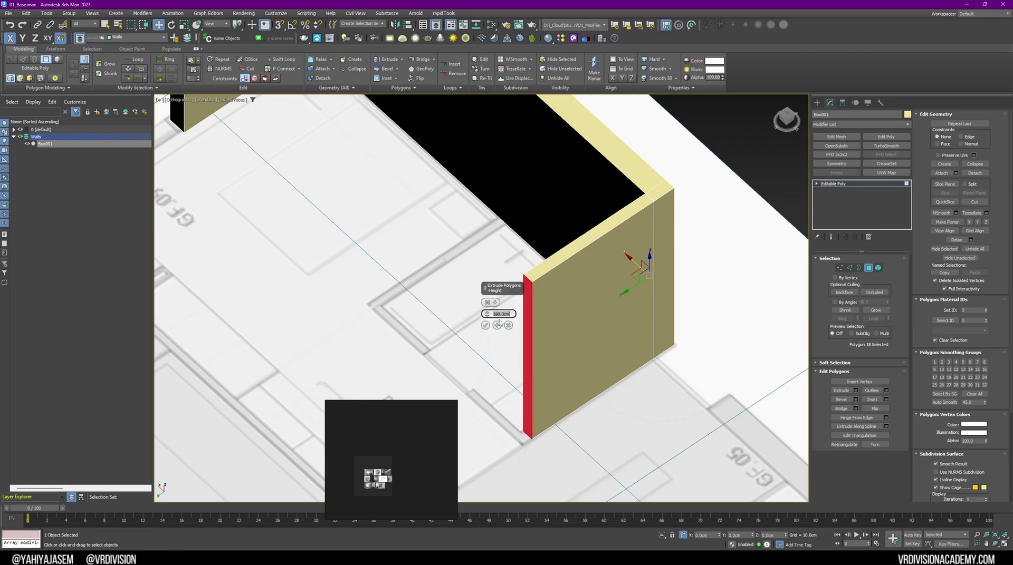
Step: Apply the 180 cm extrusion and extrude the same face a further 15 cm for the corner between GF.07 and GF.08
left_click(497, 325)
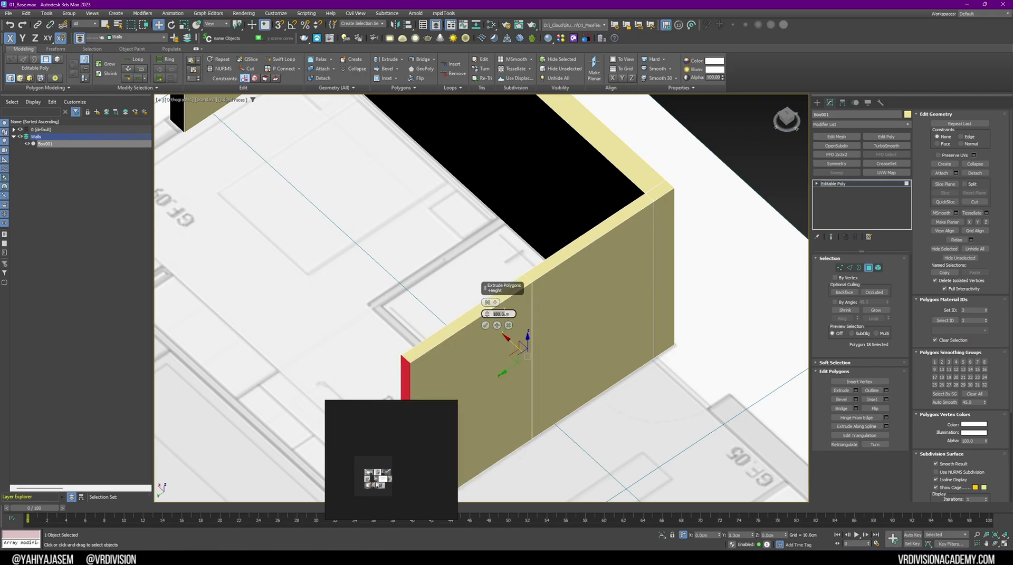
type("10")
key("Return")
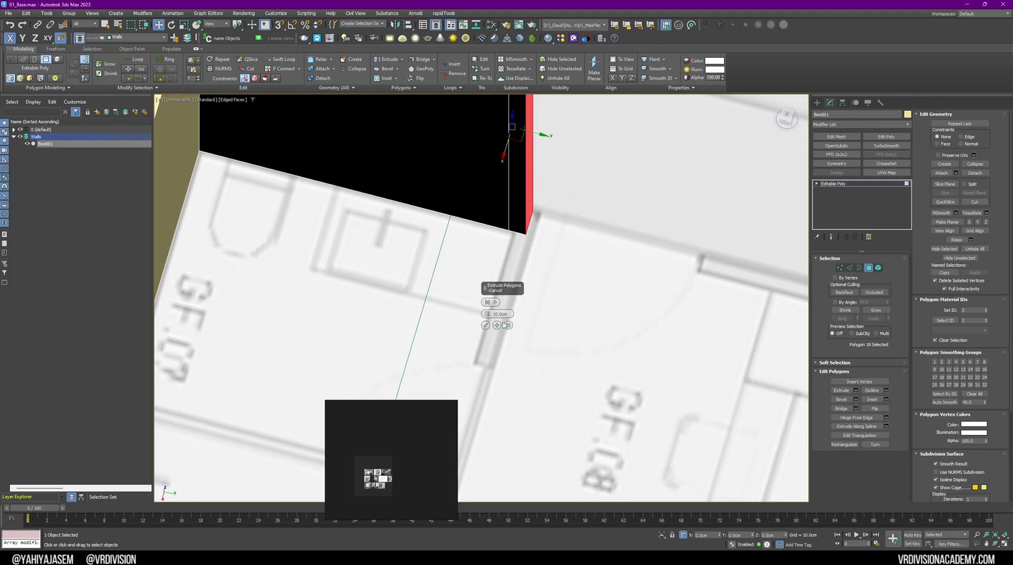
type("15")
key("Return")
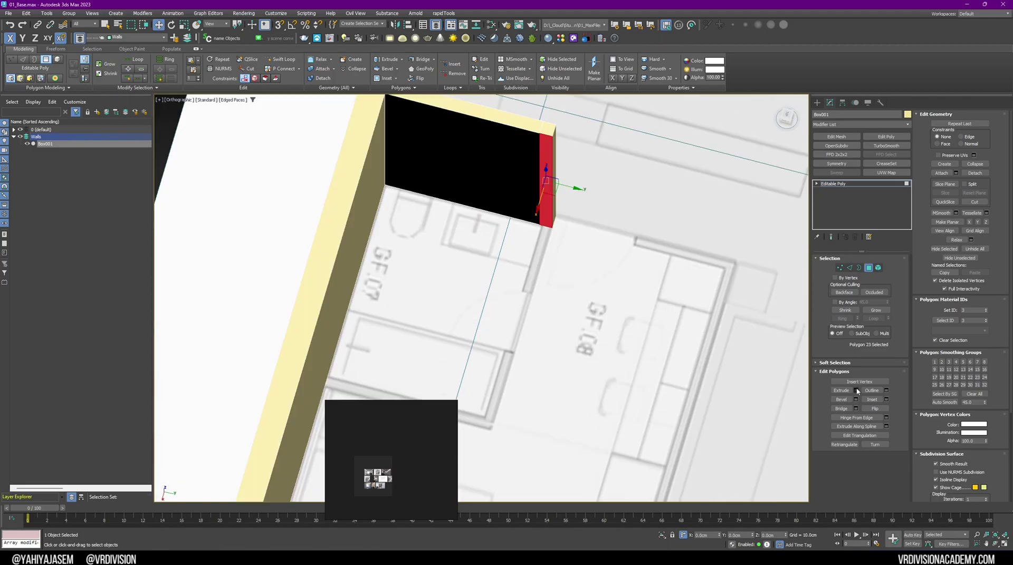
Step: Extrude the end face of the corner section about 83 cm along the wall between GF.07 and GF.08
left_click(855, 390)
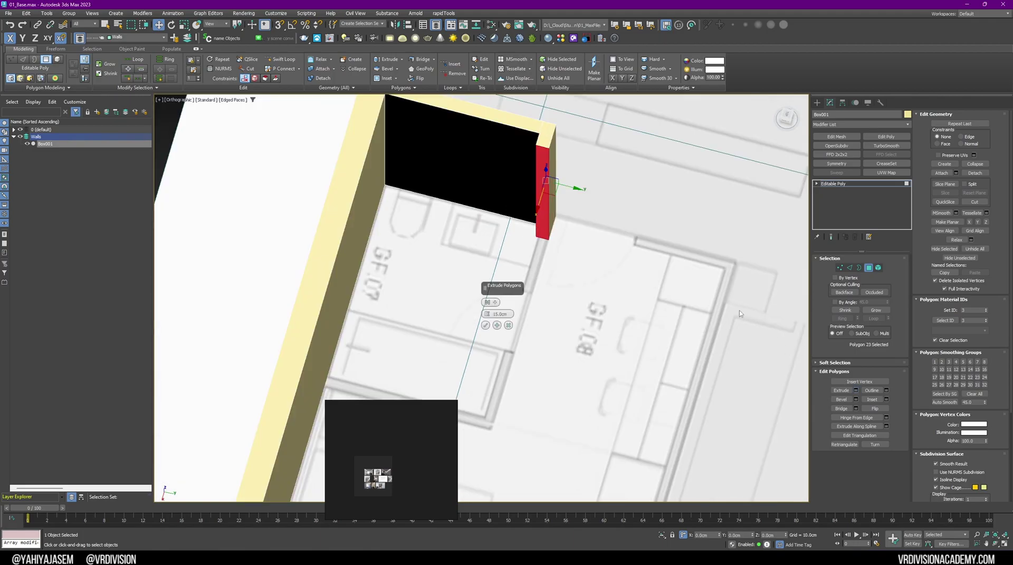
left_click_drag(488, 316, 482, 250)
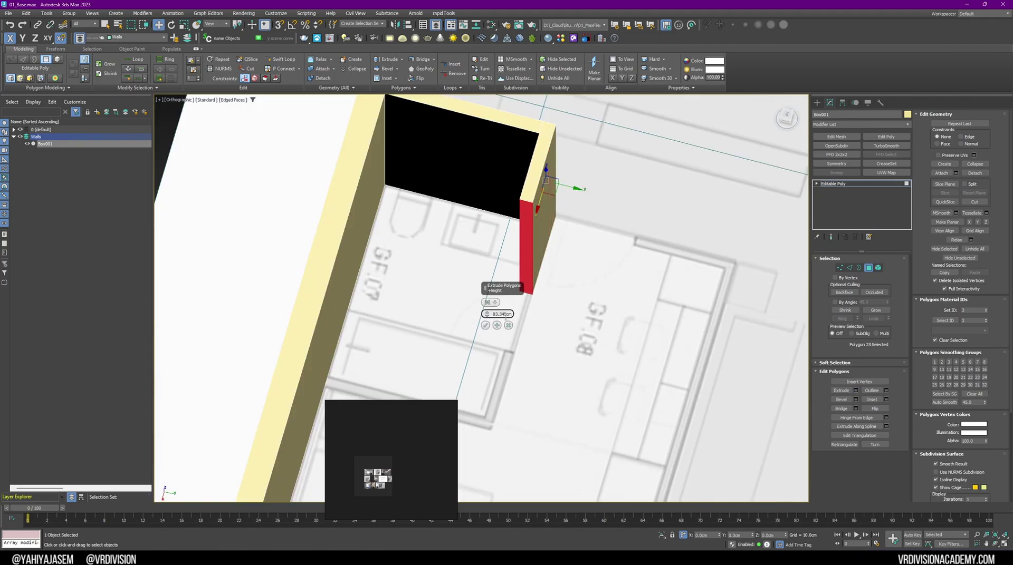
left_click(485, 325)
scroll(714, 397, "down", 4)
middle_click_drag(714, 396, 629, 364, "alt")
scroll(629, 363, "up", 4)
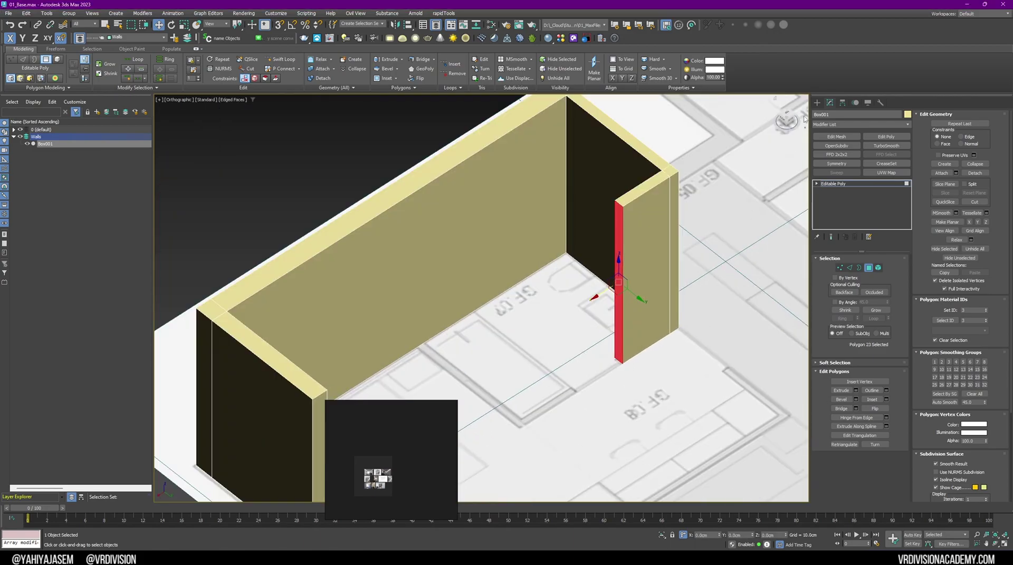
left_click(817, 102)
left_click(833, 156)
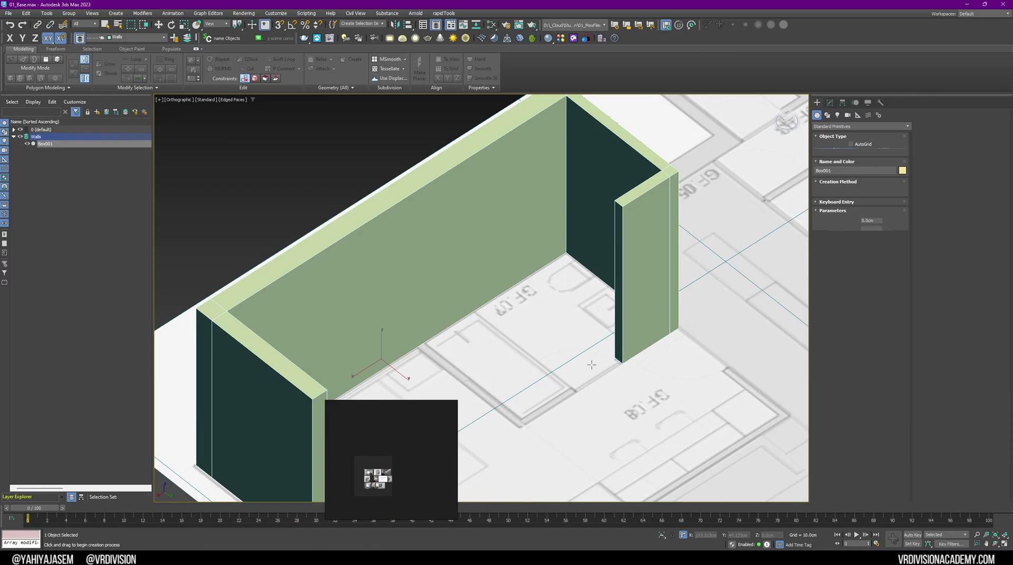
left_click_drag(577, 393, 574, 392)
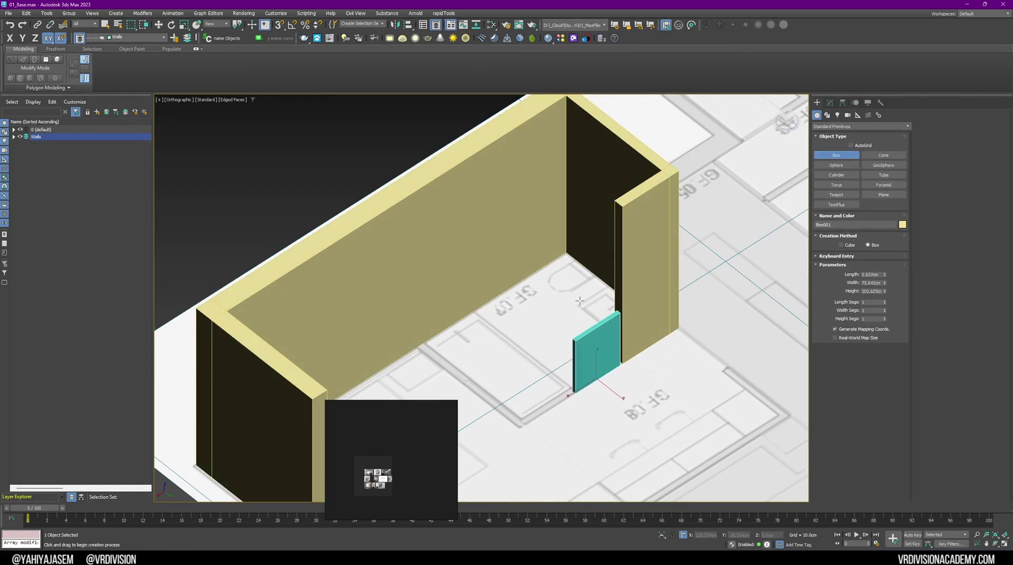
left_click(584, 237)
left_click_drag(884, 291, 884, 284)
key("w")
key("Delete")
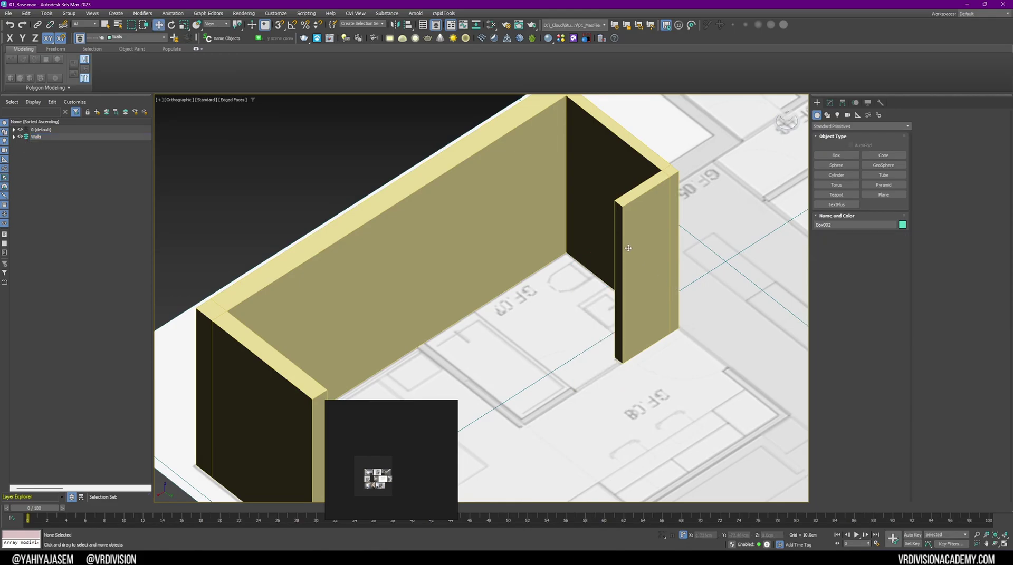
Step: Insert a horizontal edge loop around all the wall sections of the wall box and set its Z height to 210 cm
left_click(637, 265)
key("shift+s")
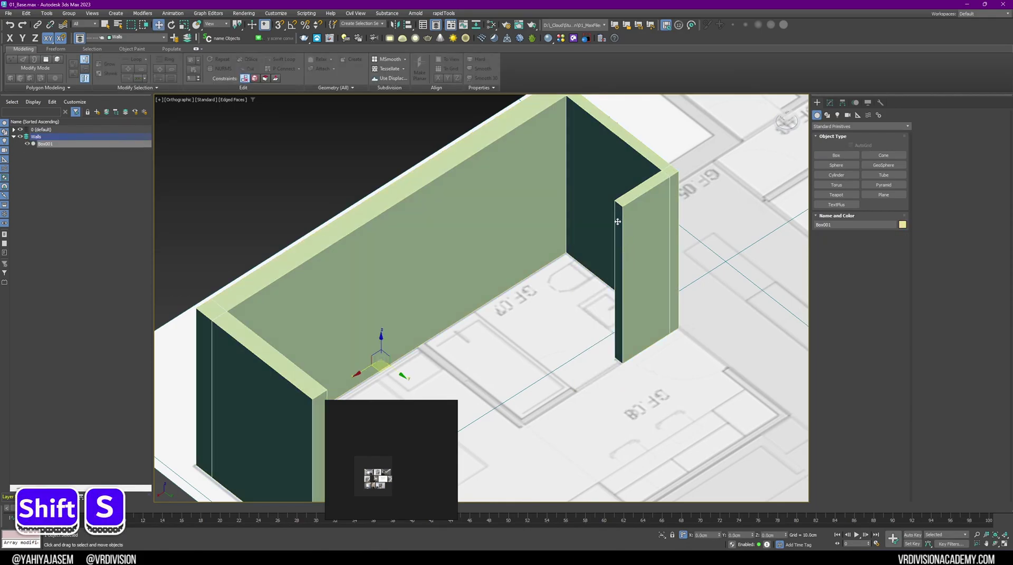
scroll(626, 216, "down", 5)
left_click(828, 104)
scroll(631, 200, "up", 4)
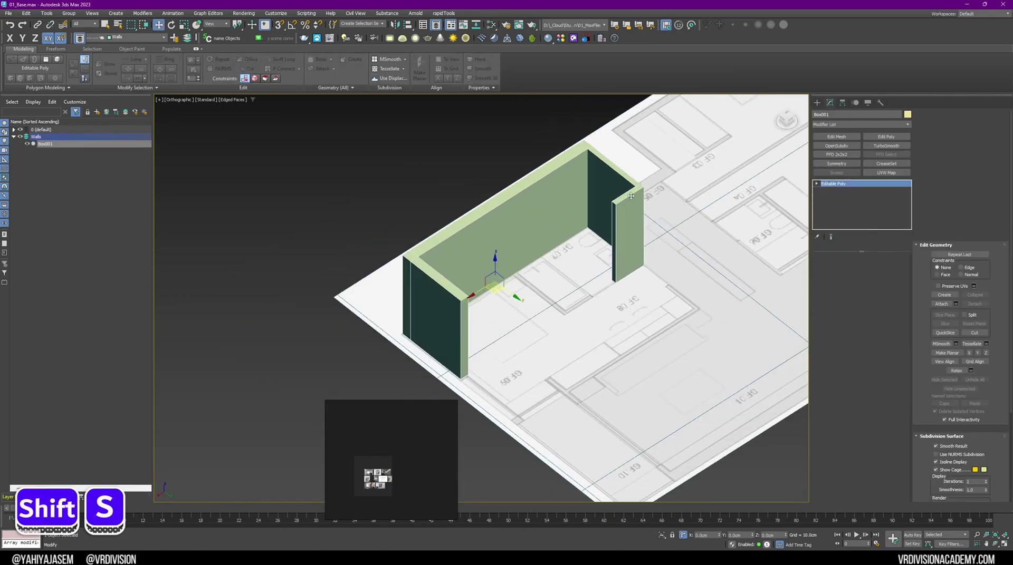
left_click(850, 268)
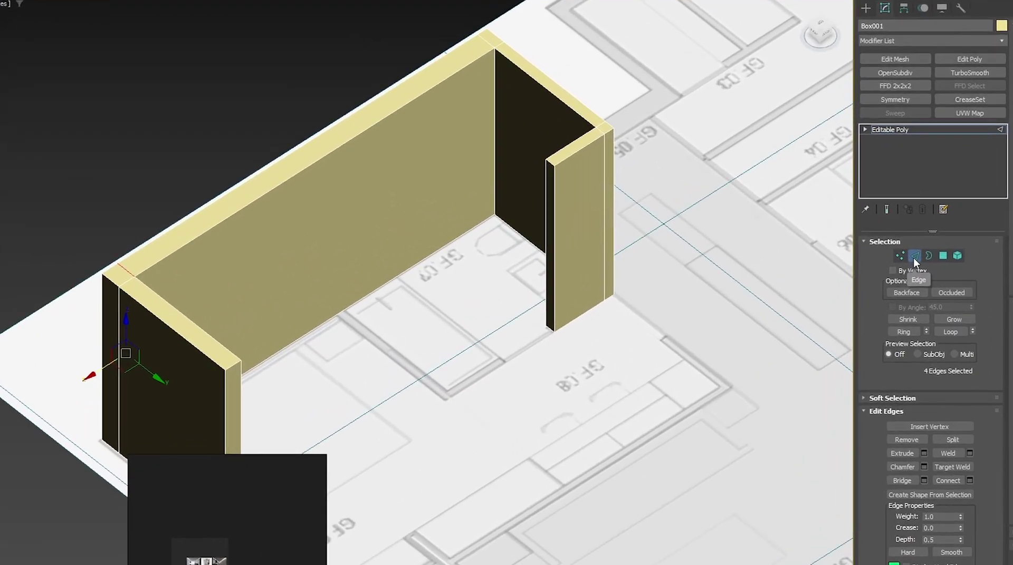
middle_click_drag(566, 257, 576, 210)
key("alt+1")
left_click(556, 217)
right_click(596, 204)
left_click_drag(405, 203, 558, 294)
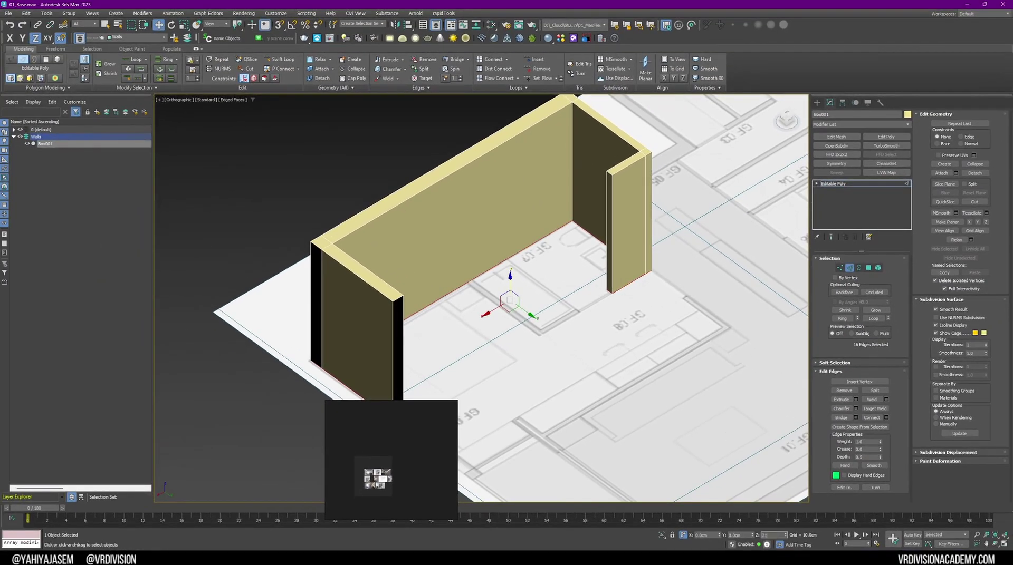
key("Return")
Step: Extrude the wall end face above the edge loop by 80 cm to form the lintel over the GF.07 doorway
middle_click_drag(619, 203, 629, 189)
key("4")
left_click(621, 177)
scroll(621, 177, "up", 4)
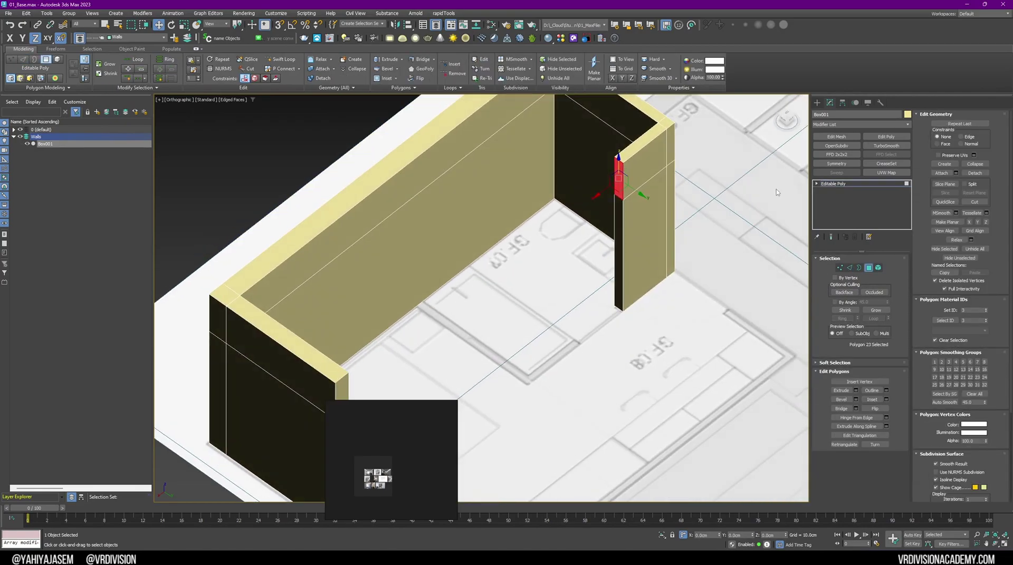
left_click(855, 392)
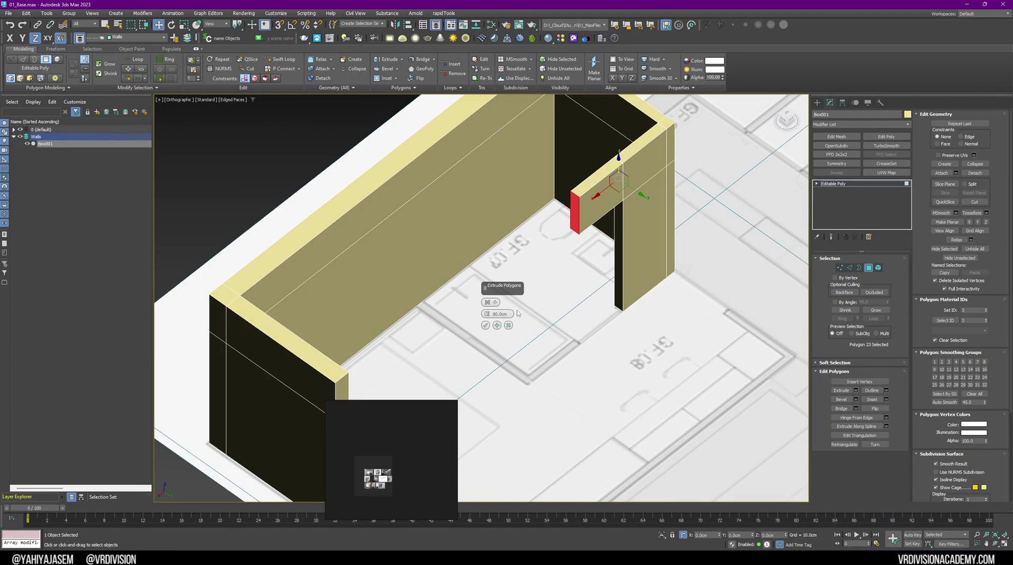
middle_click_drag(618, 305, 590, 359, "alt")
key("t")
key("z")
scroll(590, 290, "down", 9)
middle_click_drag(621, 275, 579, 263)
key("F3")
scroll(617, 272, "up", 2)
key("F3")
scroll(617, 272, "up", 1)
left_click(487, 326)
middle_click_drag(491, 328, 567, 322, "alt")
middle_click_drag(556, 215, 559, 219, "alt")
middle_click_drag(547, 313, 619, 232)
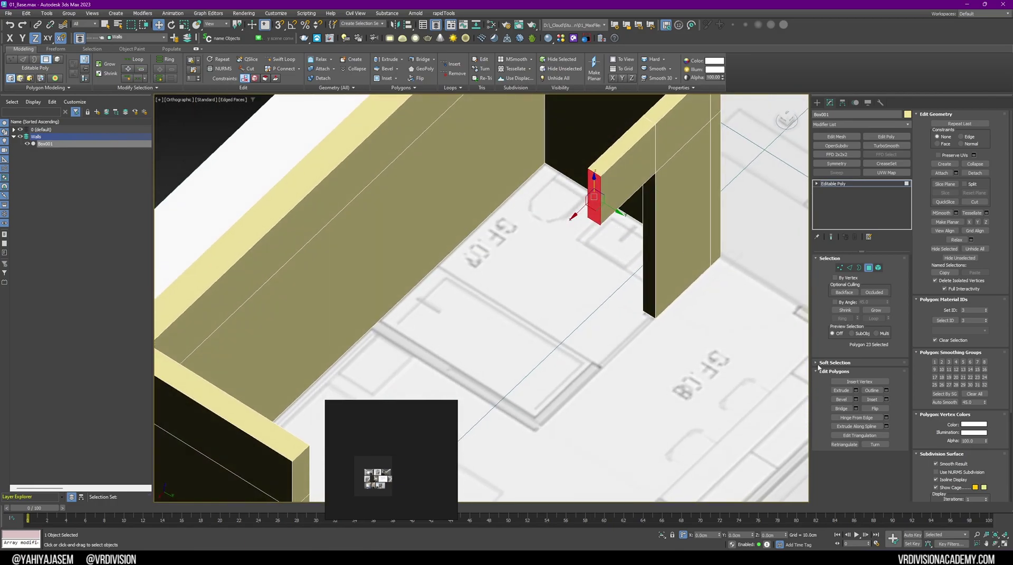
Step: Extrude the lintel's end face about 81 cm further to the GF.07 partition line and add the corner section
left_click(856, 390)
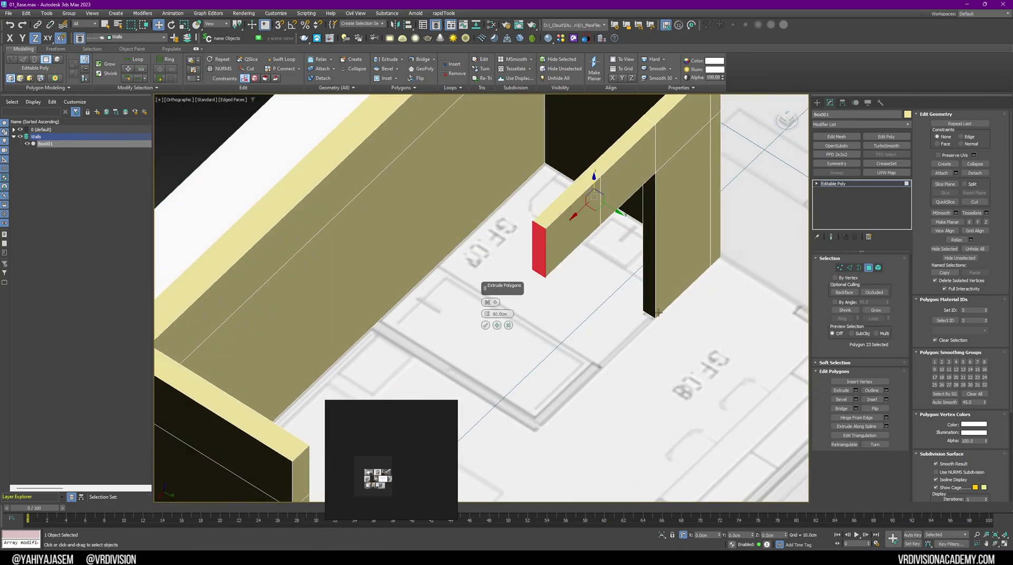
middle_click_drag(547, 324, 580, 332)
key("t")
key("z")
scroll(586, 306, "down", 6)
scroll(600, 284, "down", 5)
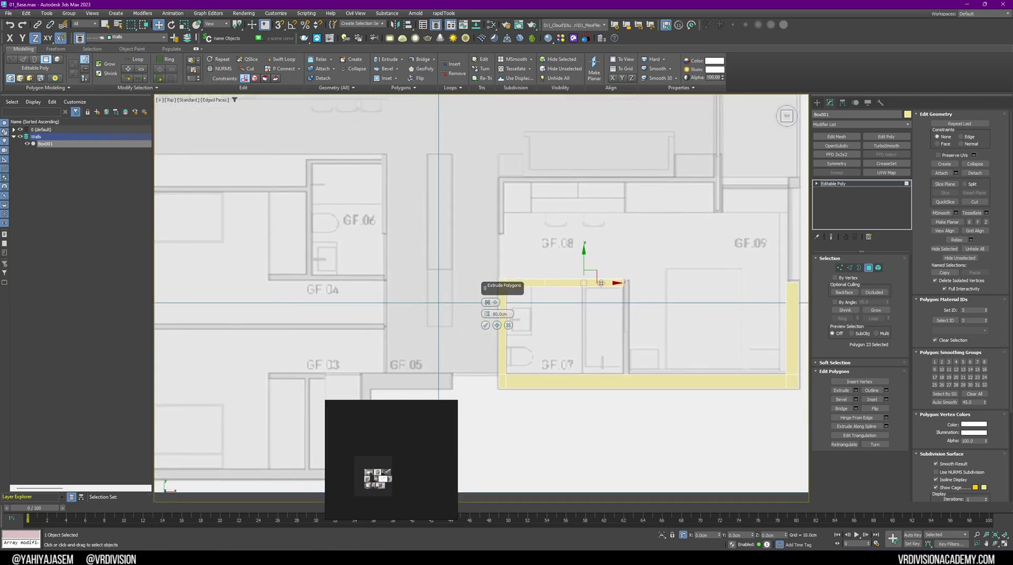
scroll(608, 283, "up", 5)
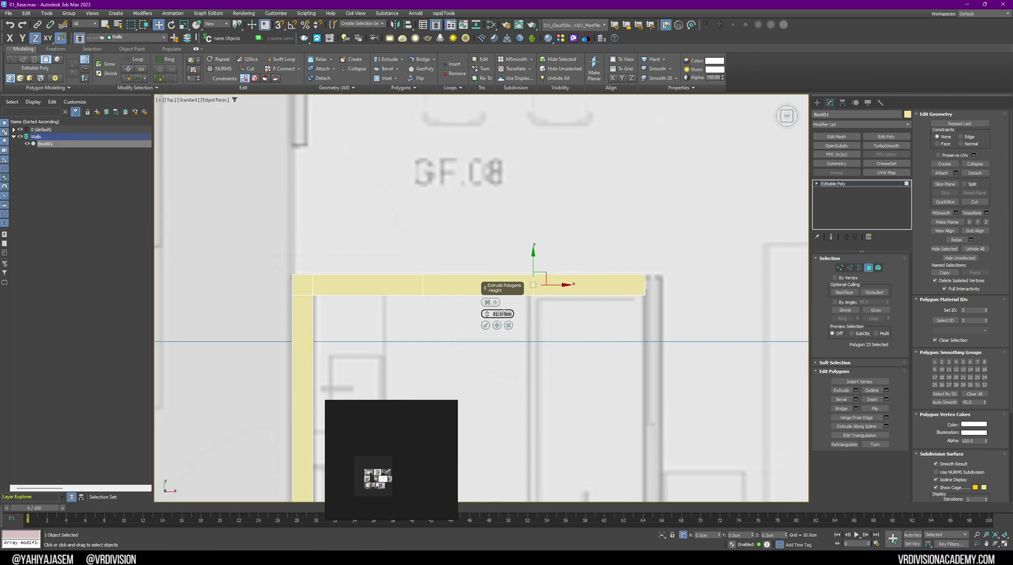
key("Return")
key("Return")
left_click(486, 326)
Step: Select the two underside polygons beyond the doorway and snap them down to the floor level
middle_click_drag(580, 338, 565, 261, "alt")
left_click(673, 332)
left_click(690, 333, "ctrl")
middle_click_drag(748, 352, 590, 336)
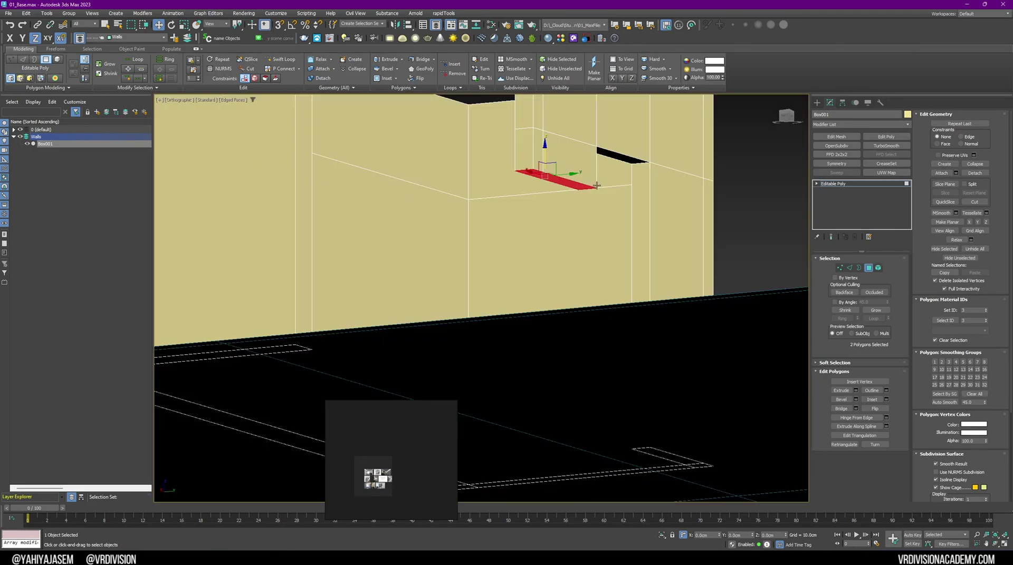
middle_click_drag(588, 177, 595, 206, "alt")
key("s")
left_click(534, 290)
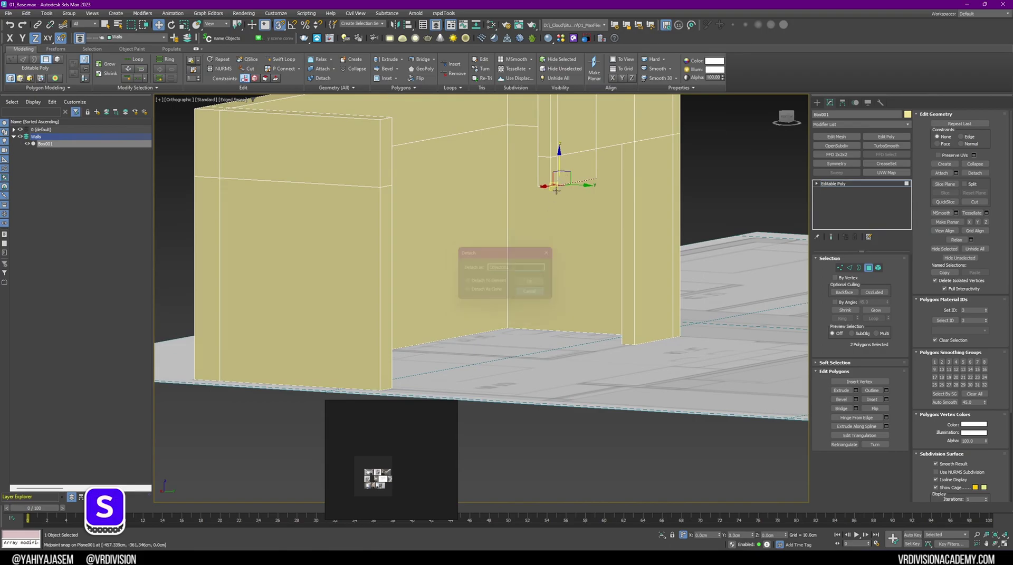
left_click_drag(559, 162, 634, 346)
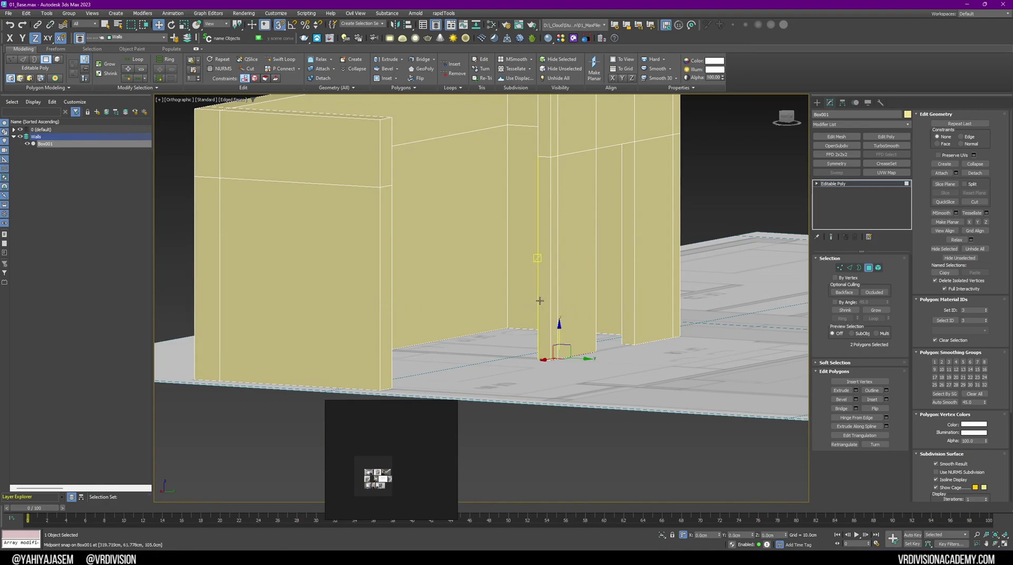
Step: Check which snap types are active in the grid and snap settings
scroll(540, 305, "down", 3)
middle_click_drag(539, 305, 548, 289, "alt")
right_click(550, 252)
left_click(407, 294)
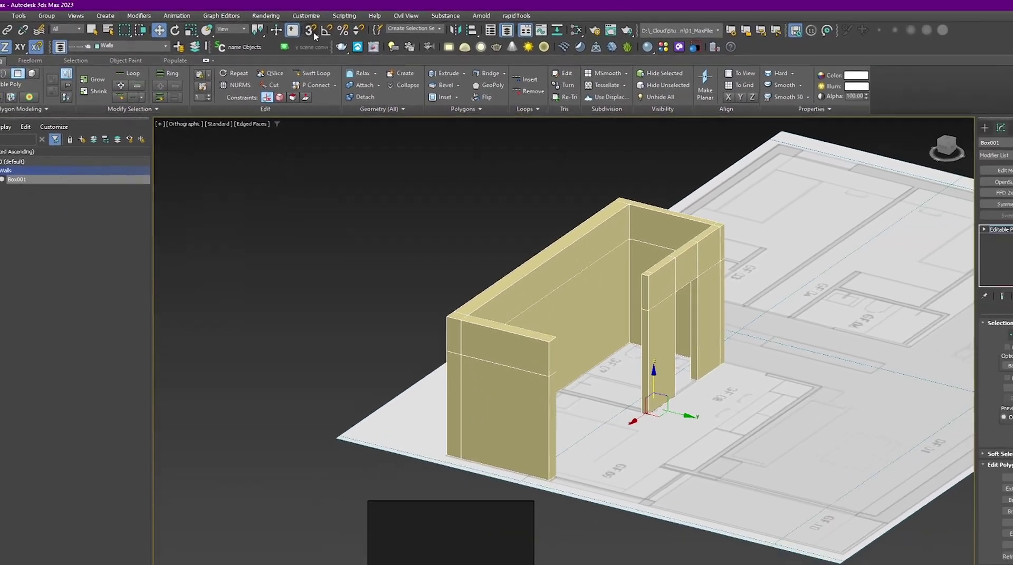
right_click(378, 42)
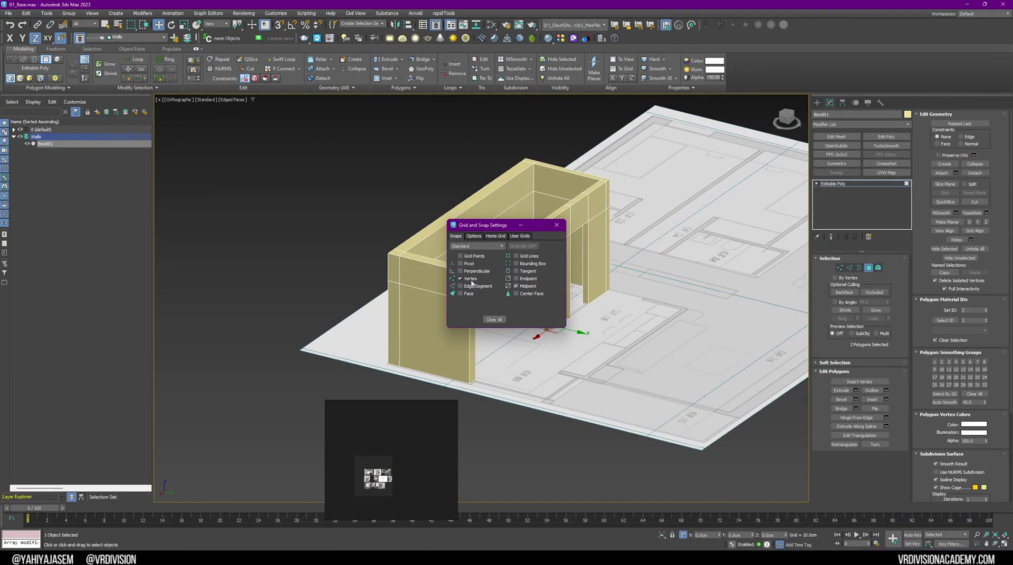
left_click(557, 225)
Step: Extrude the two inner side faces of the new corner section toward the outer wall of GF.07
middle_click_drag(557, 249, 532, 328, "alt")
scroll(565, 297, "up", 5)
left_click(561, 295)
left_click(560, 321, "ctrl")
scroll(612, 248, "down", 3)
key("shift+e")
left_click_drag(602, 254, 593, 211)
right_click(586, 266)
Step: Snap the extruded partition faces along Y onto the outer wall to close off GF.07, and clear the selection
left_click_drag(590, 267, 410, 189)
key("s")
key("s")
scroll(572, 311, "down", 3)
middle_click_drag(573, 311, 548, 281, "alt")
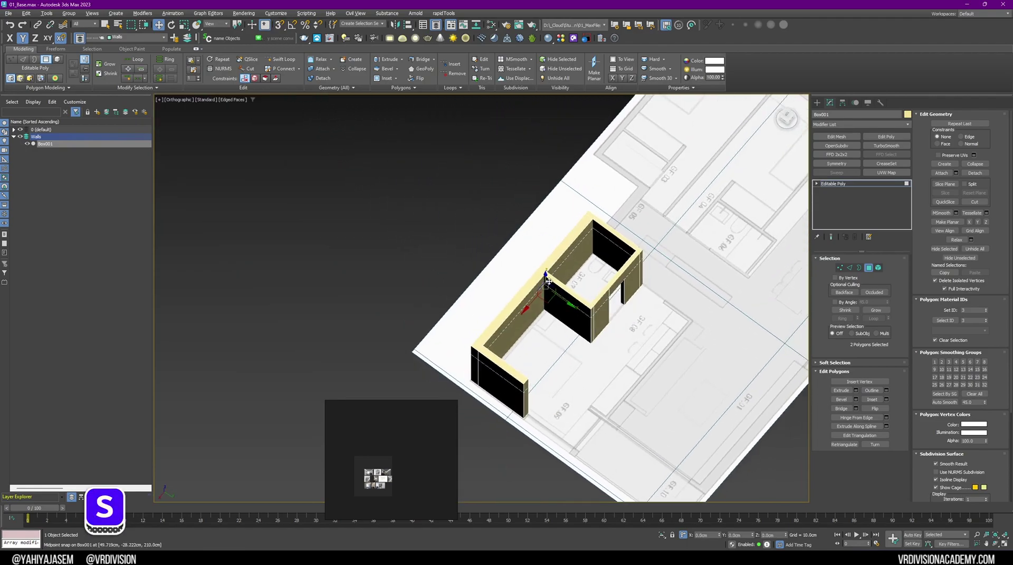
scroll(549, 281, "up", 4)
left_click(389, 233)
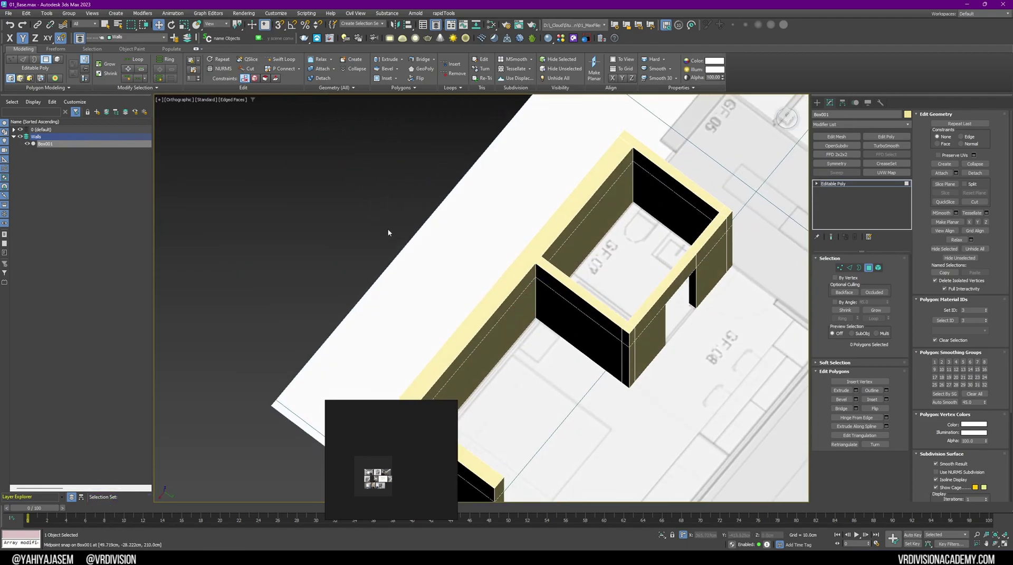
Step: Examine the walls around GF.07 by selecting the partition, outer wall and end wall polygons in turn
middle_click_drag(588, 266, 602, 274, "alt")
left_click(590, 298)
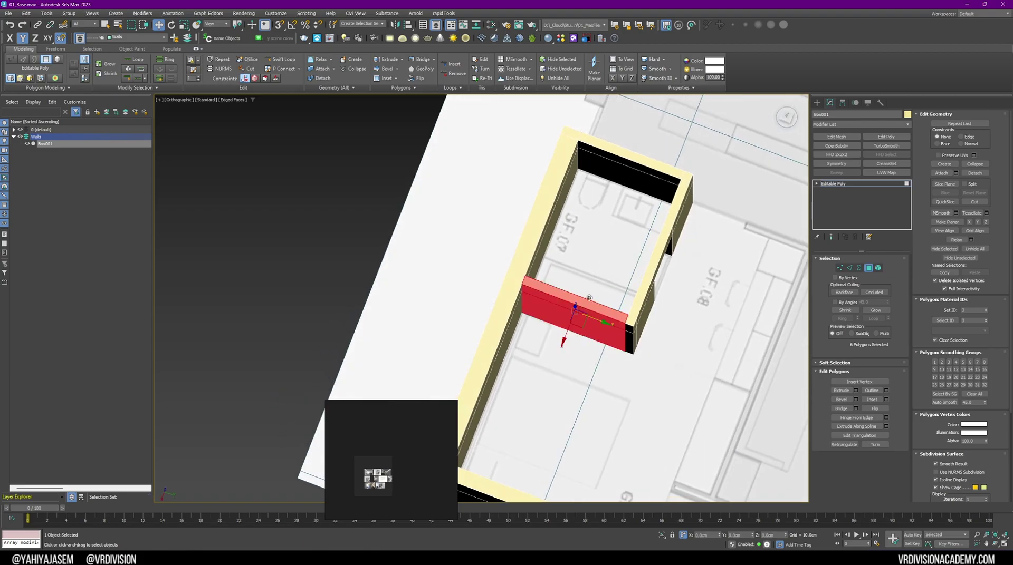
left_click_drag(524, 231, 390, 215)
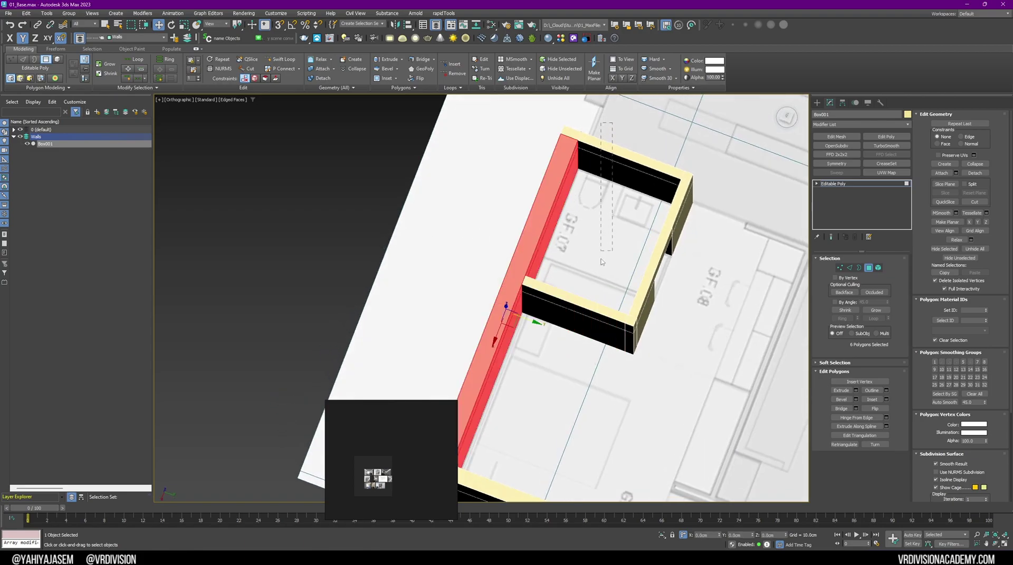
left_click_drag(601, 261, 597, 283)
scroll(692, 258, "up", 2)
middle_click_drag(693, 259, 646, 268, "alt")
scroll(656, 268, "down", 3)
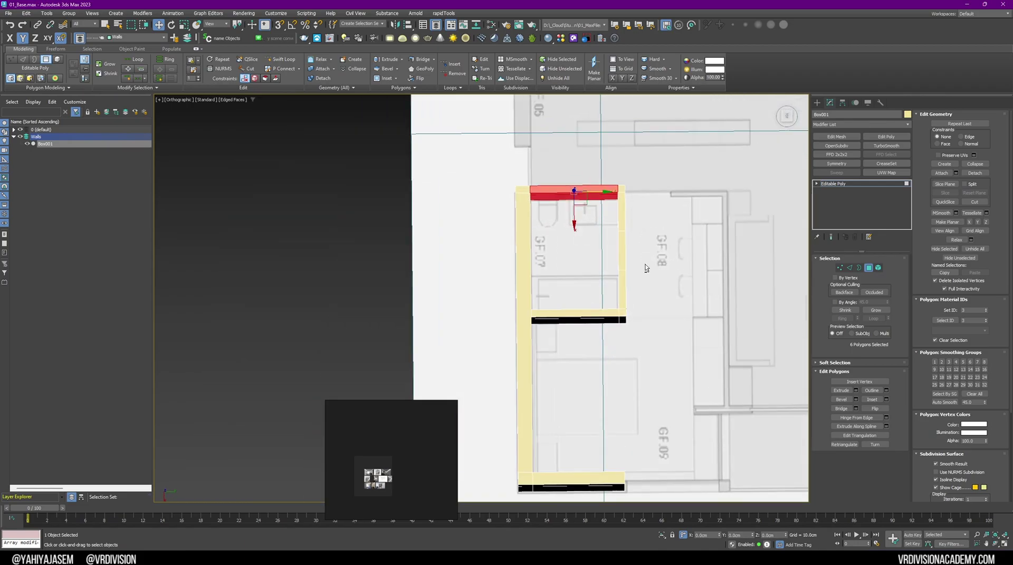
middle_click_drag(646, 268, 644, 259, "alt")
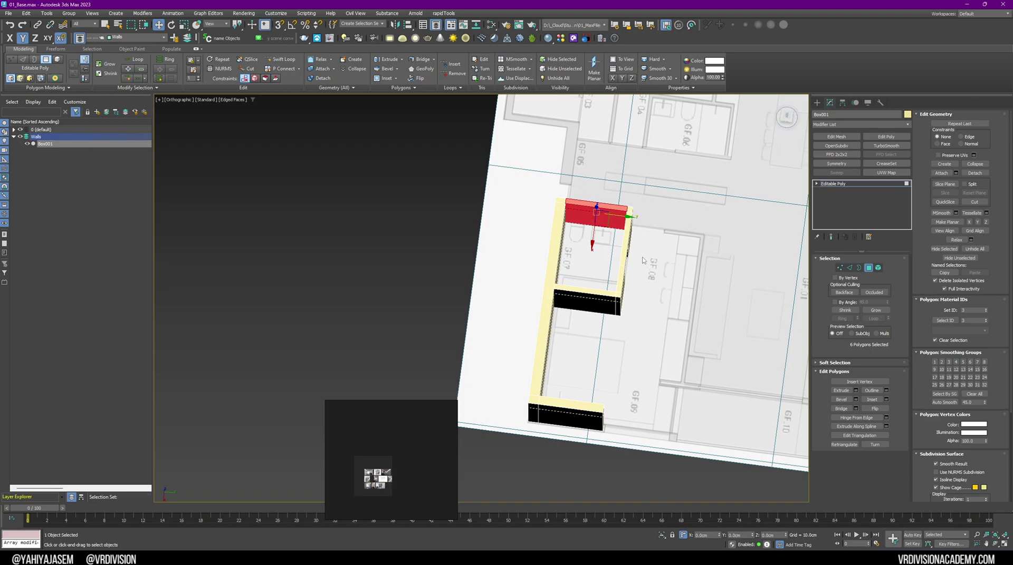
scroll(607, 252, "up", 4)
middle_click_drag(607, 252, 619, 246, "alt")
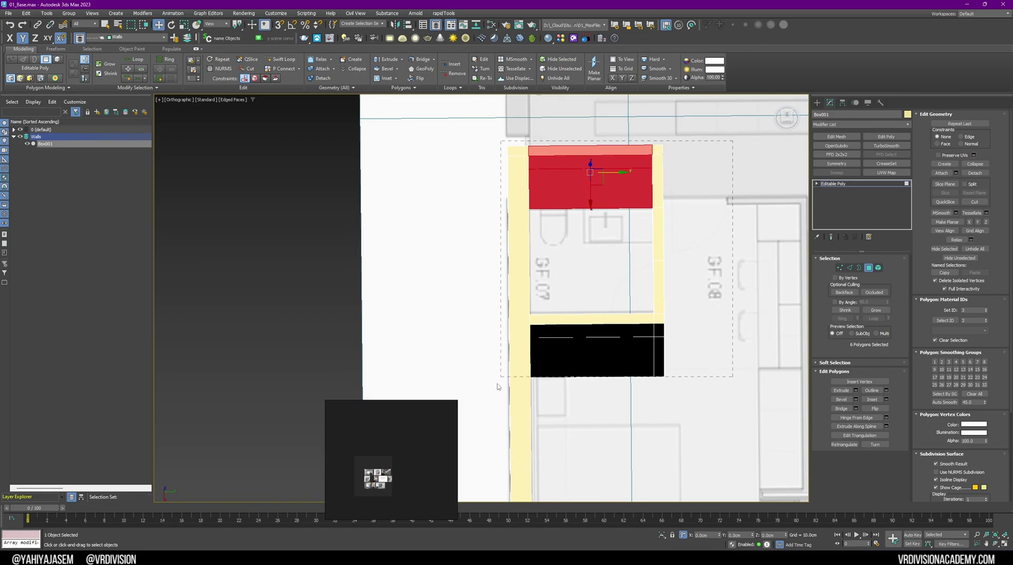
Step: Select all wall polygons around GF.07, review them against the whole floor plan, and clear the selection
left_click_drag(497, 384, 482, 393)
middle_click_drag(482, 393, 595, 349, "alt")
scroll(658, 262, "down", 4)
middle_click_drag(658, 262, 598, 268, "alt")
scroll(598, 268, "up", 3)
middle_click_drag(597, 268, 654, 164)
scroll(654, 165, "down", 4)
middle_click_drag(668, 250, 629, 269)
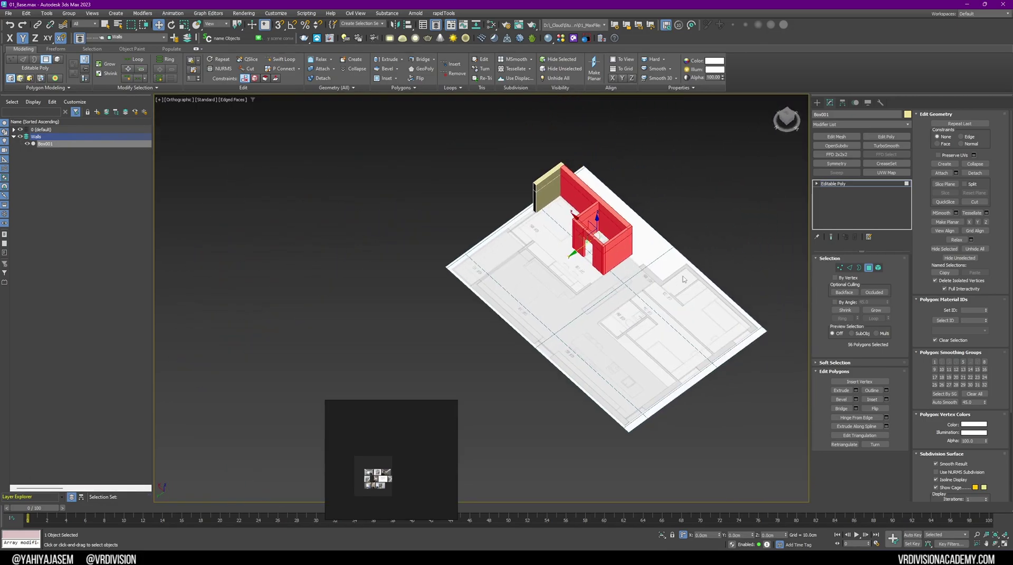
scroll(604, 308, "up", 2)
left_click(605, 213)
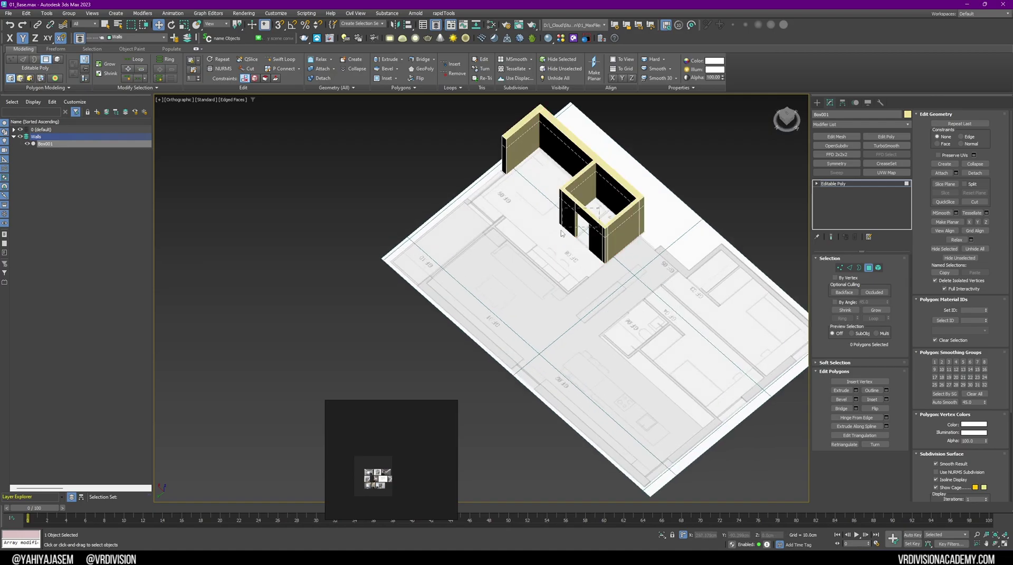
Step: Inspect the GF.07 doorway, leave polygon editing, and examine the plan's wall lines around GF.08
left_click_drag(561, 232, 560, 232)
middle_click_drag(560, 232, 573, 227, "alt")
left_click_drag(604, 214, 612, 228)
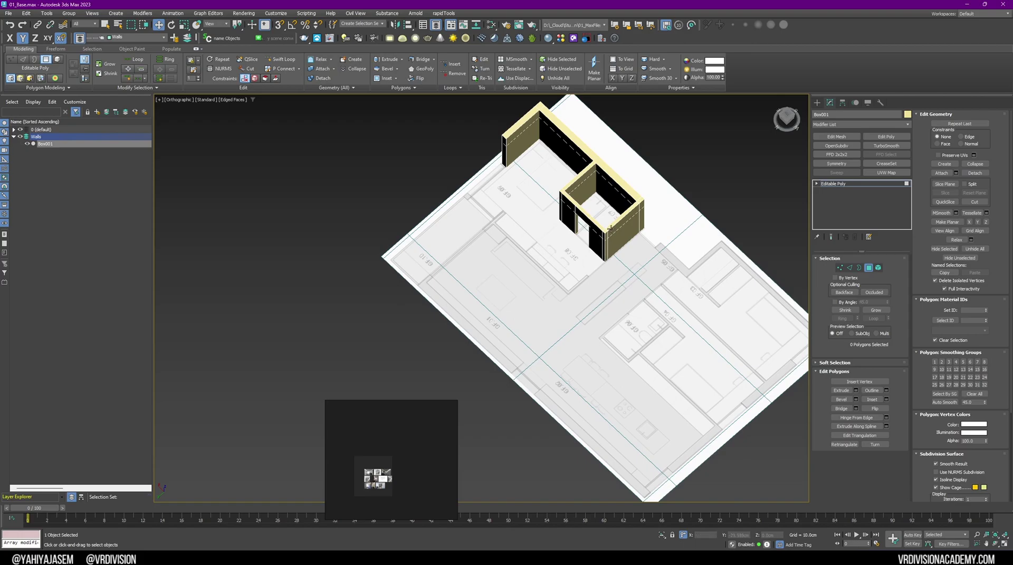
scroll(610, 228, "up", 4)
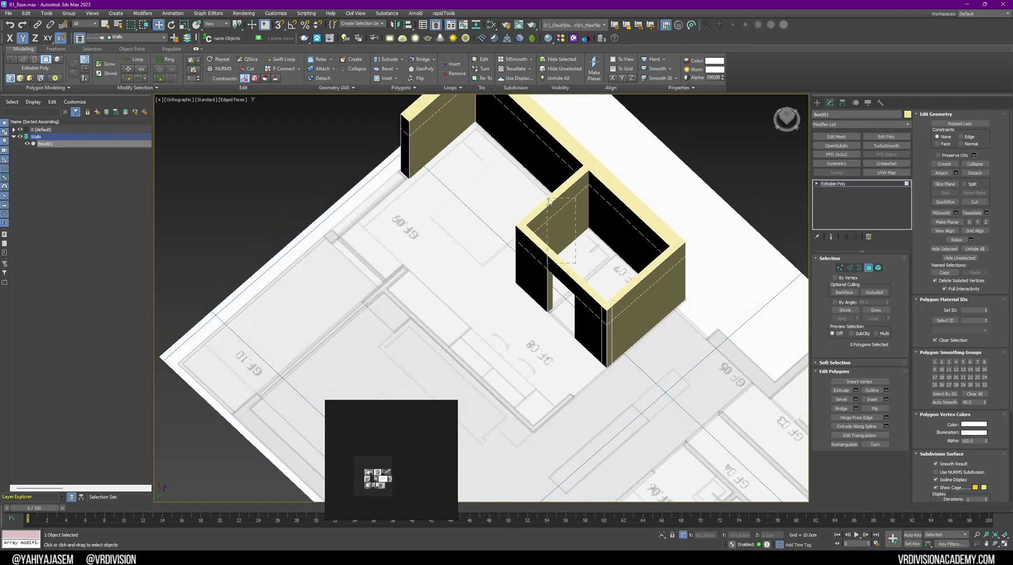
left_click_drag(549, 200, 555, 202)
left_click(533, 332)
middle_click_drag(521, 298, 479, 225)
key("4")
middle_click_drag(628, 314, 620, 281, "alt")
scroll(569, 349, "up", 5)
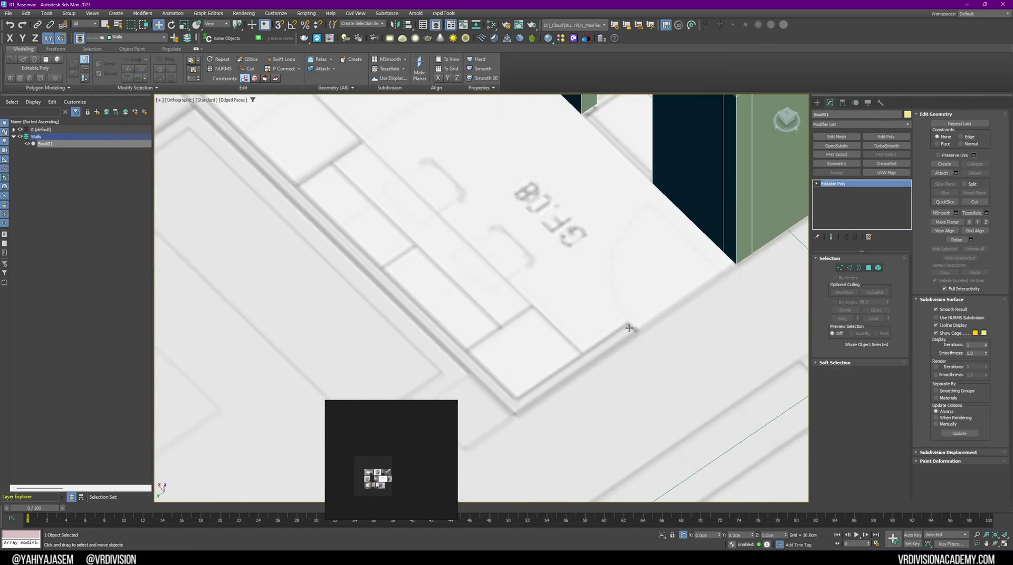
key("Delete")
scroll(763, 248, "down", 4)
middle_click_drag(760, 235, 620, 326)
scroll(642, 308, "down", 3)
scroll(620, 325, "up", 4)
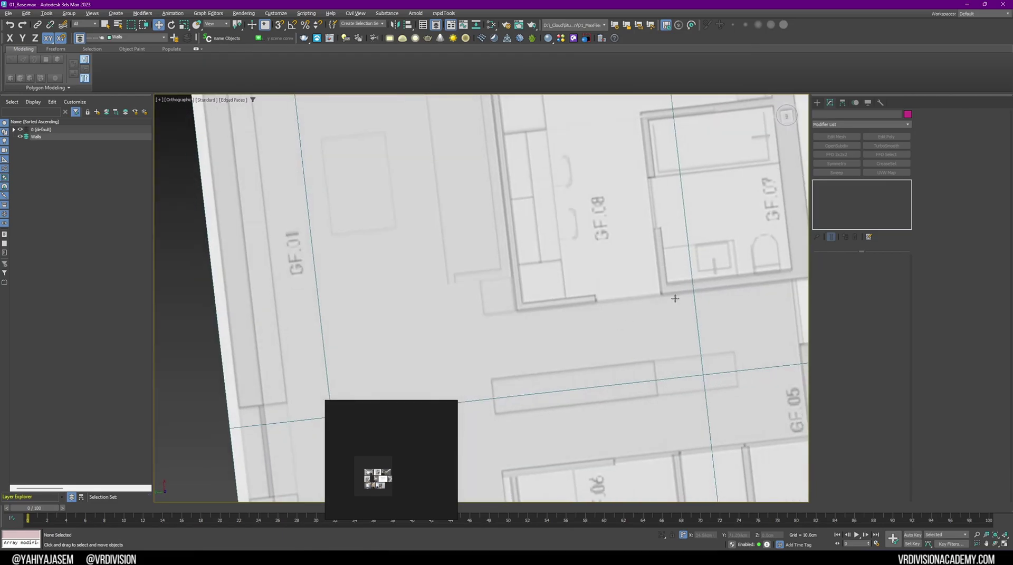
key("ctrl+z")
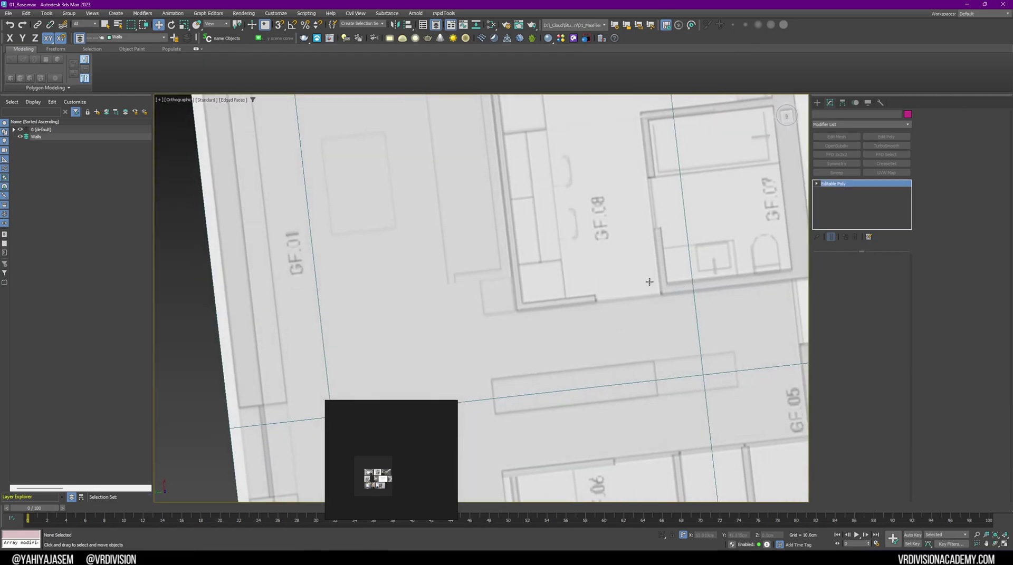
Step: Draw a box about 114 cm long and 13 cm wide over the short wall below GF.08, snapping its height to the existing walls' 280 cm
middle_click_drag(546, 304, 471, 240, "alt")
left_click(817, 102)
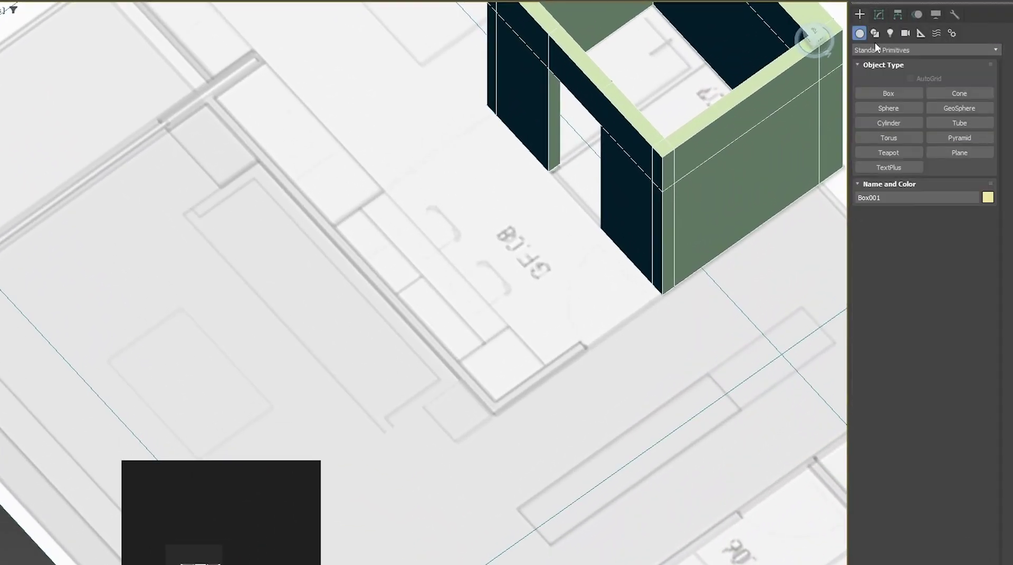
left_click(884, 93)
left_click_drag(579, 341, 496, 415)
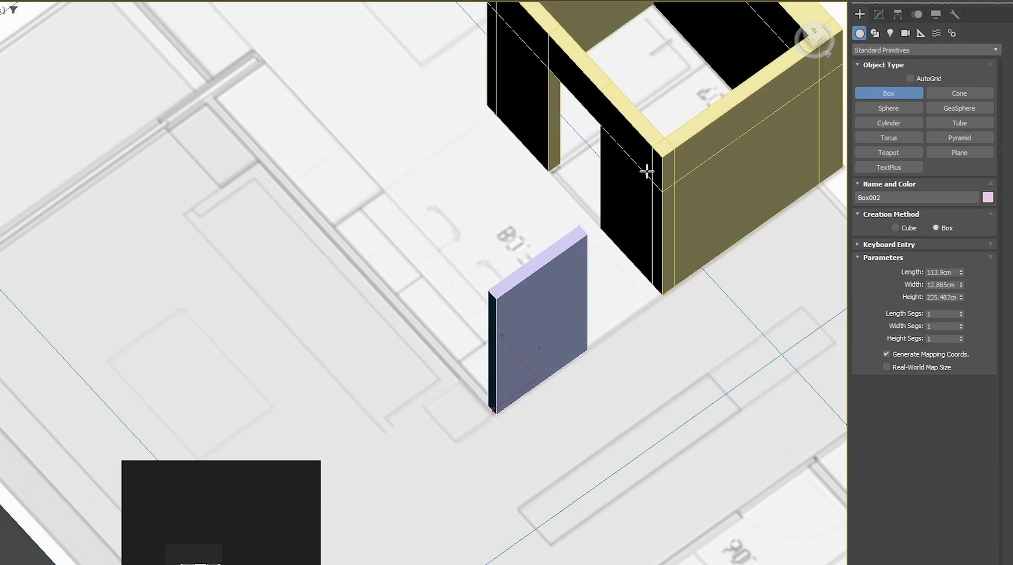
key("s")
left_click(498, 258)
middle_click_drag(498, 257, 606, 248, "alt")
Step: Set the new wall box's width to 10 cm and length to 110 cm, and compare it with the plan
double_click(942, 285)
type("10")
key("Return")
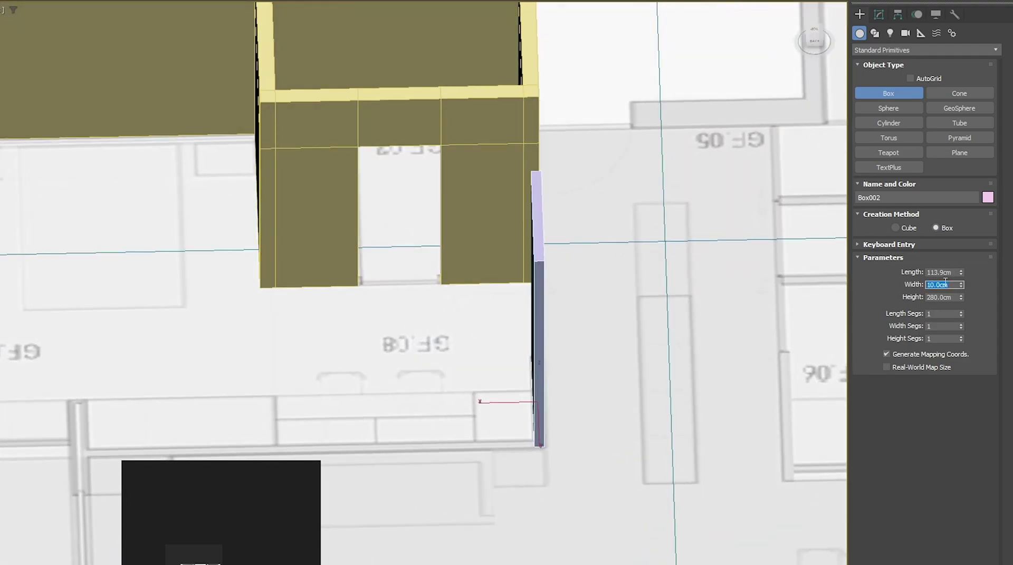
type("110")
key("Return")
right_click(527, 308)
key("t")
key("z")
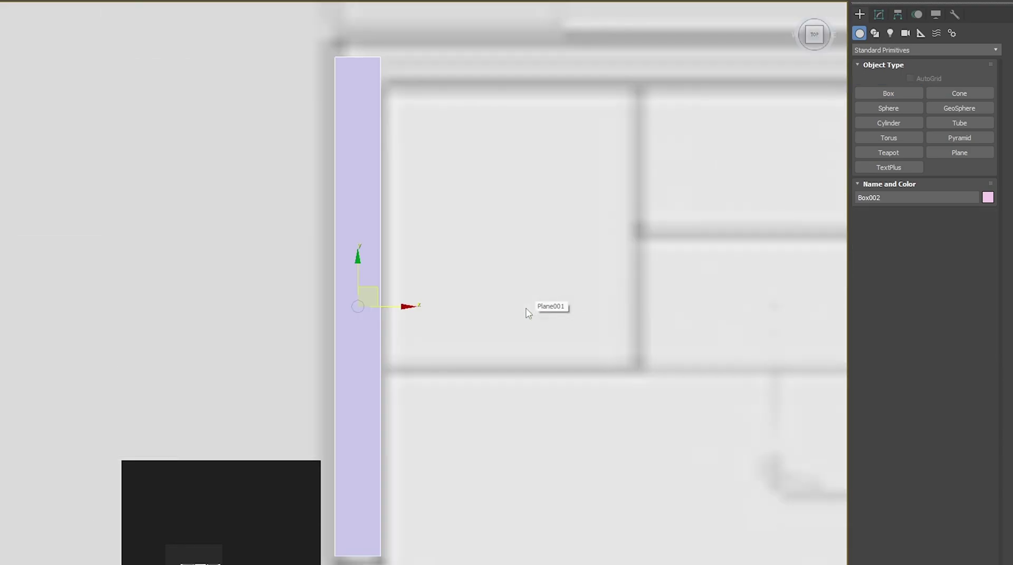
scroll(339, 277, "down", 2)
middle_click_drag(392, 300, 599, 213)
scroll(432, 232, "down", 4)
scroll(495, 245, "down", 3)
scroll(500, 211, "up", 2)
middle_click_drag(615, 271, 579, 340)
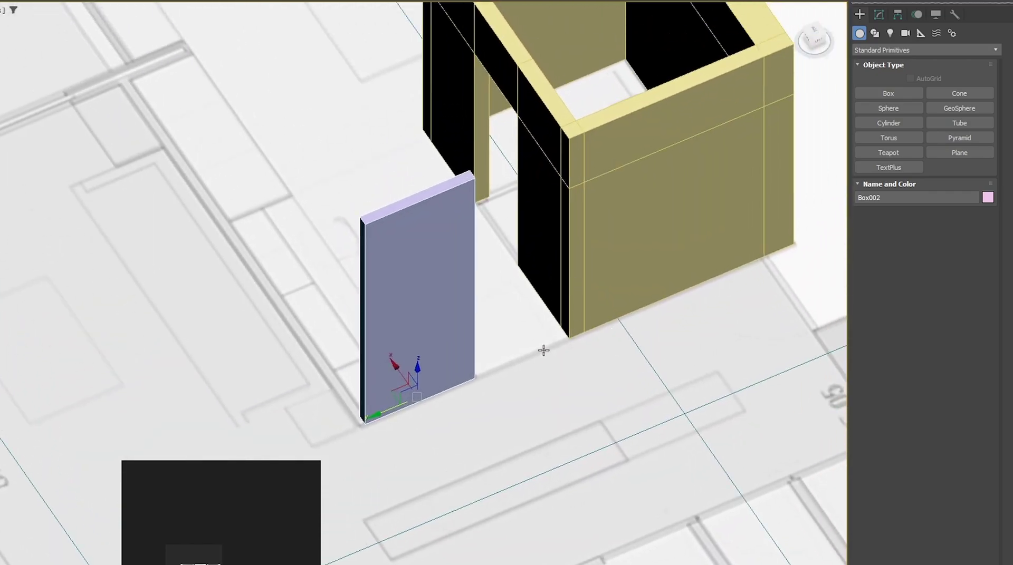
Step: Create a lower box across the GF.08 door opening, from the GF.07 wall corner to the short wall, with its length set to 90 cm
key("t")
left_click(888, 93)
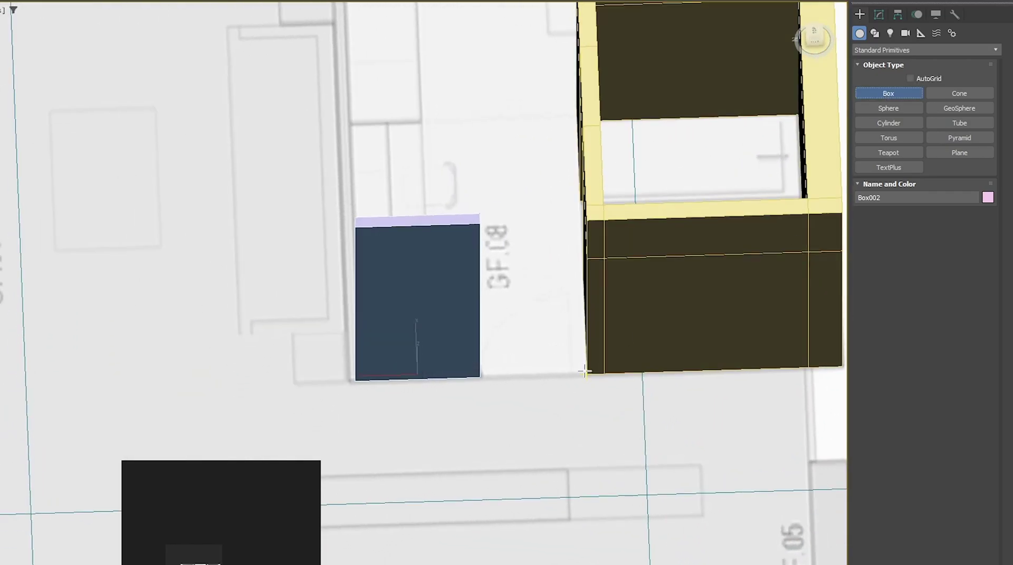
left_click_drag(585, 372, 481, 367)
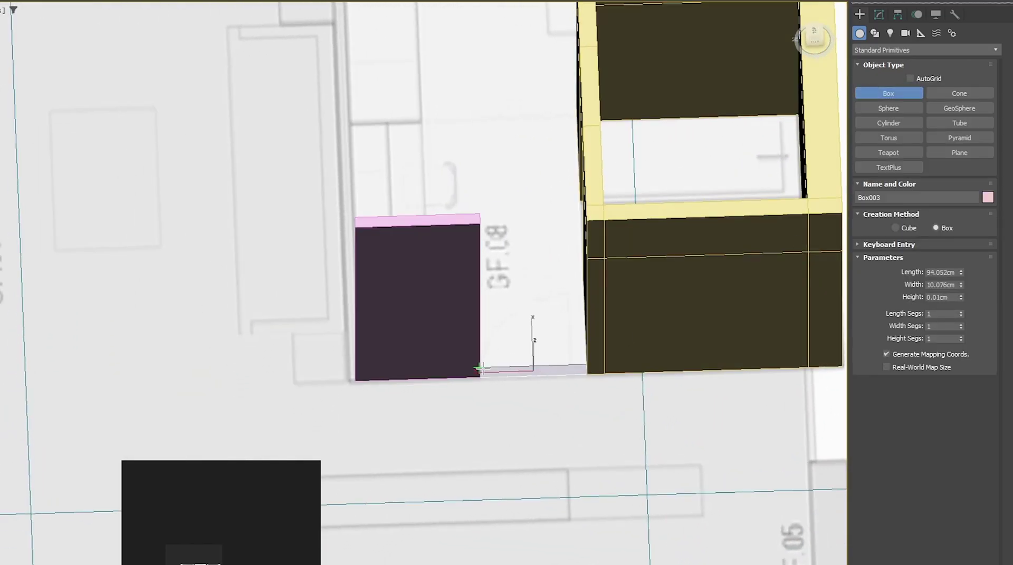
left_click(491, 334)
type("90")
key("Return")
right_click(520, 348)
Step: Align the 90 cm door box and the short wall box end to end against the GF.07 wall
left_click_drag(533, 371, 485, 377)
left_click(480, 344)
left_click(472, 367)
middle_click_drag(418, 387, 608, 256, "alt")
scroll(418, 375, "up", 5)
Step: Convert the short wall box to an Editable Poly and extrude its narrow end polygon 10 cm to form the wall corner
key("1")
scroll(601, 143, "down", 2)
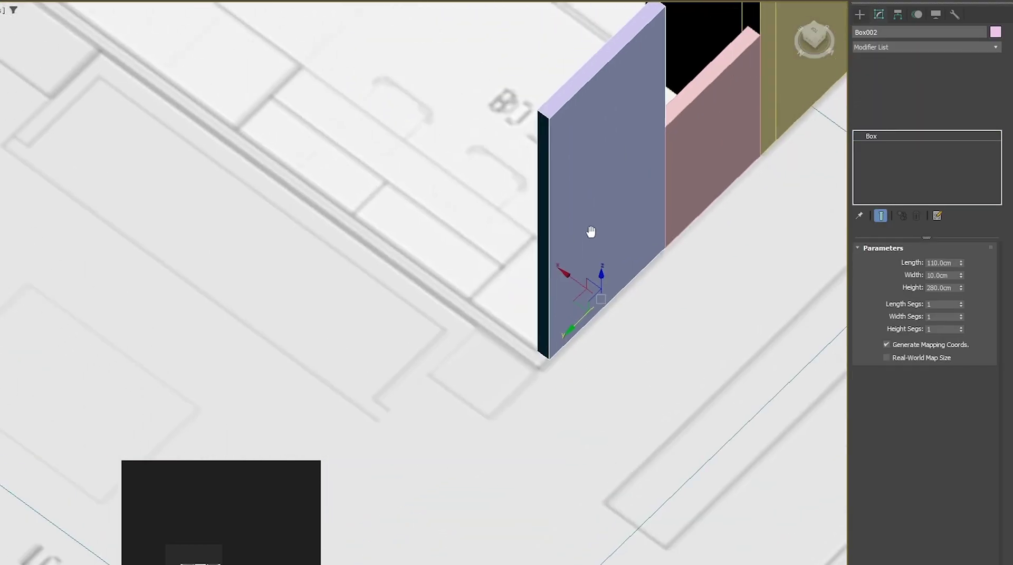
key("shift+c")
key("4")
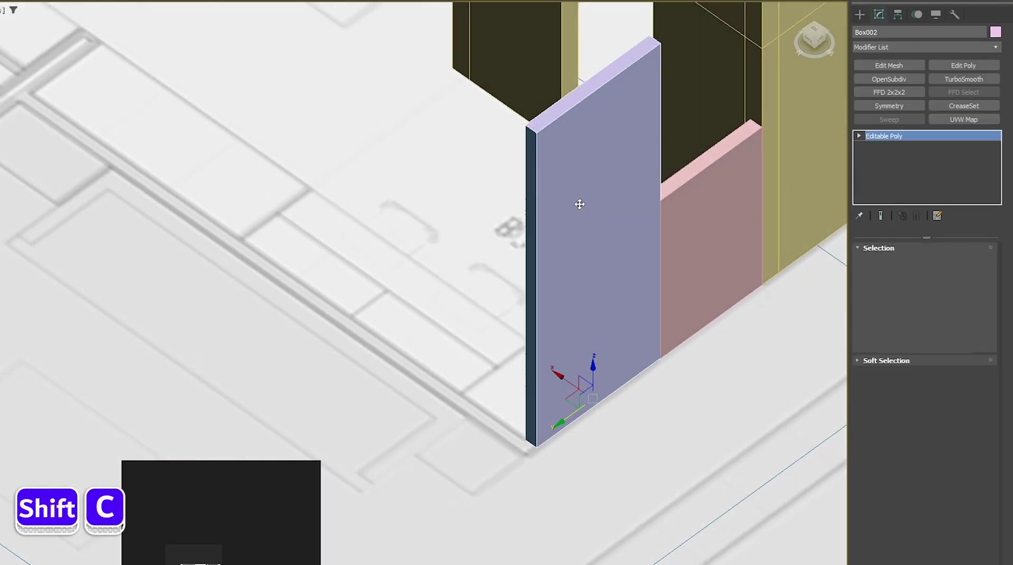
left_click(532, 166)
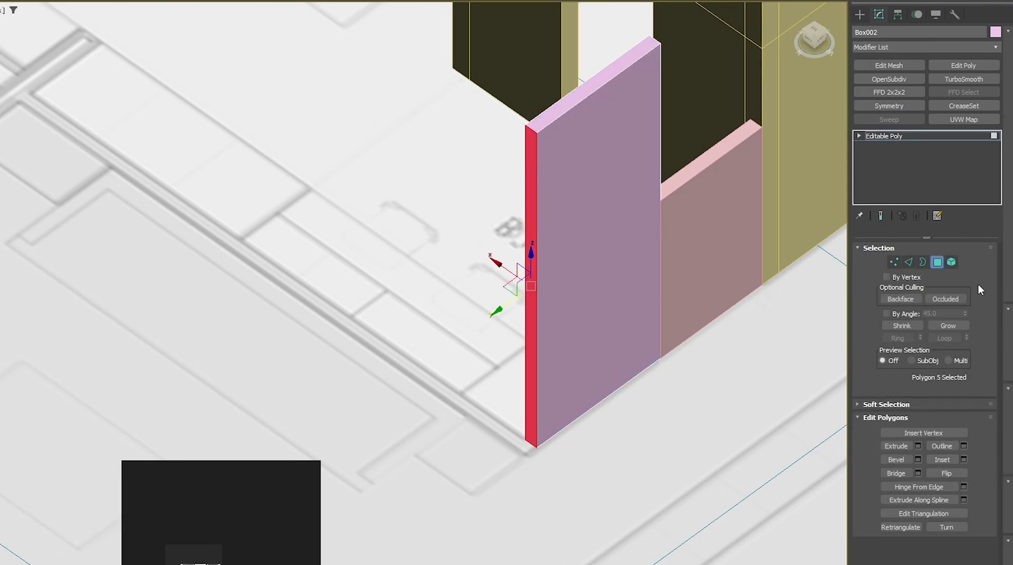
left_click(896, 446)
left_click(918, 446)
left_click(917, 446)
left_click(389, 332)
type("10")
key("Return")
left_click(362, 348)
Step: Extrude the corner's inner side polygon 430 cm along the wall line between GF.08 and GF.01
middle_click_drag(276, 351, 474, 345, "alt")
middle_click_drag(474, 346, 647, 196)
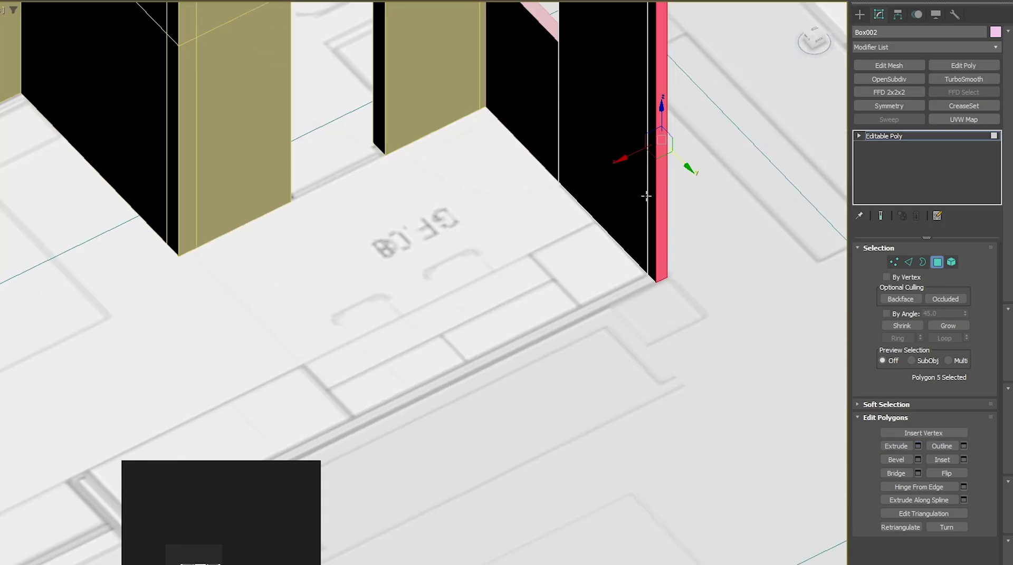
scroll(520, 285, "down", 6)
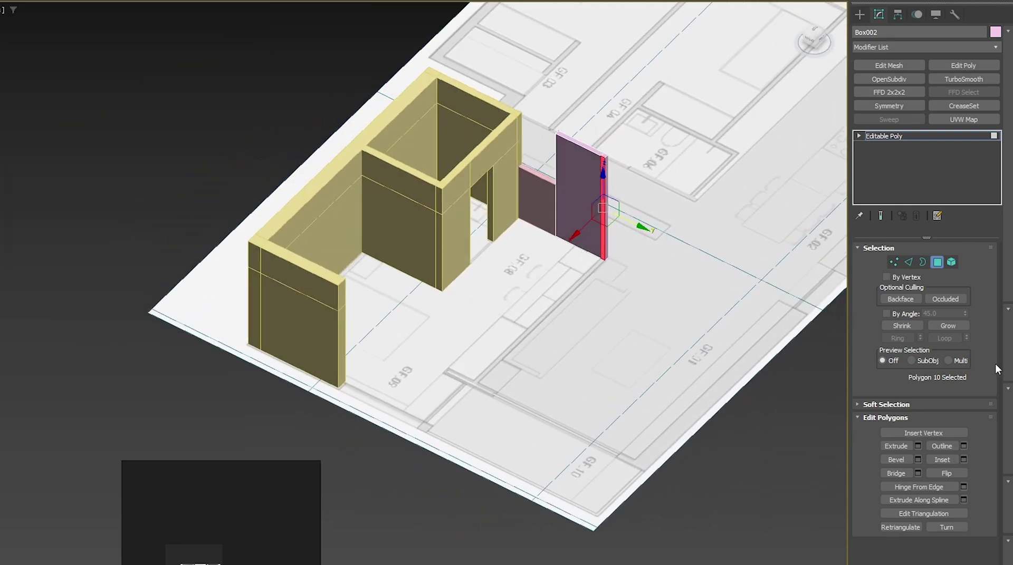
left_click(918, 446)
left_click_drag(363, 331, 361, 123)
scroll(498, 371, "up", 6)
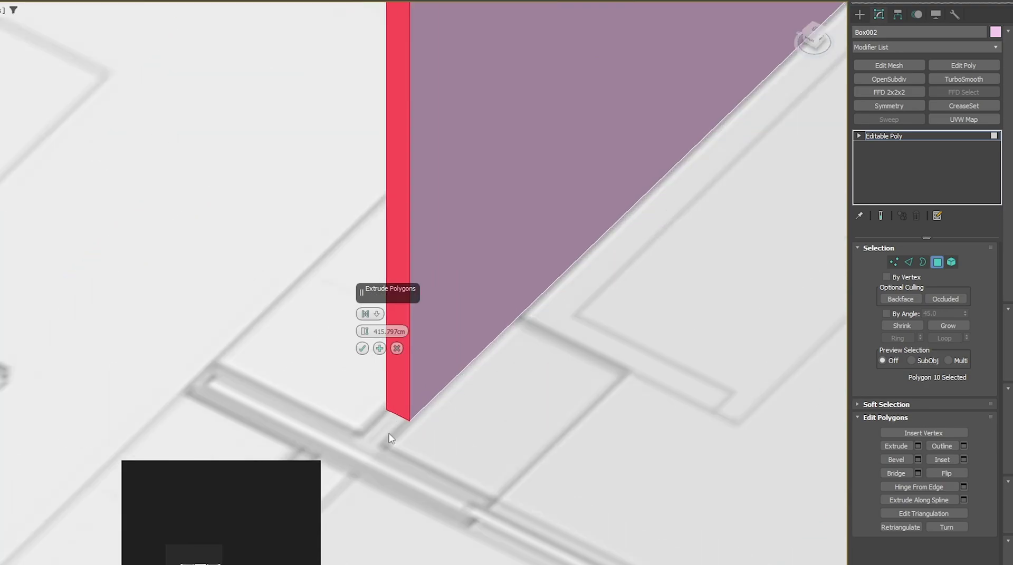
left_click(385, 332)
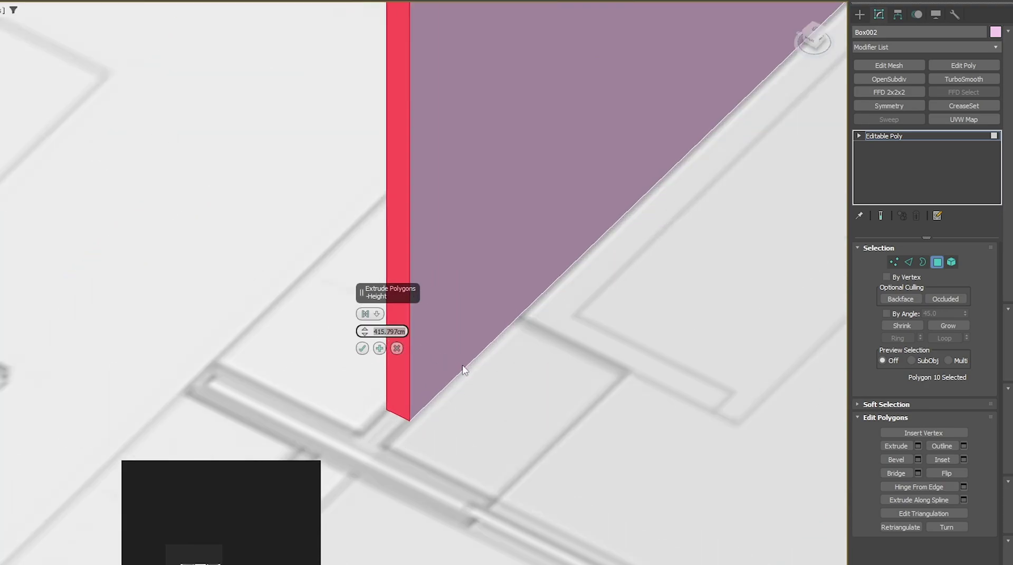
type("440")
key("Return")
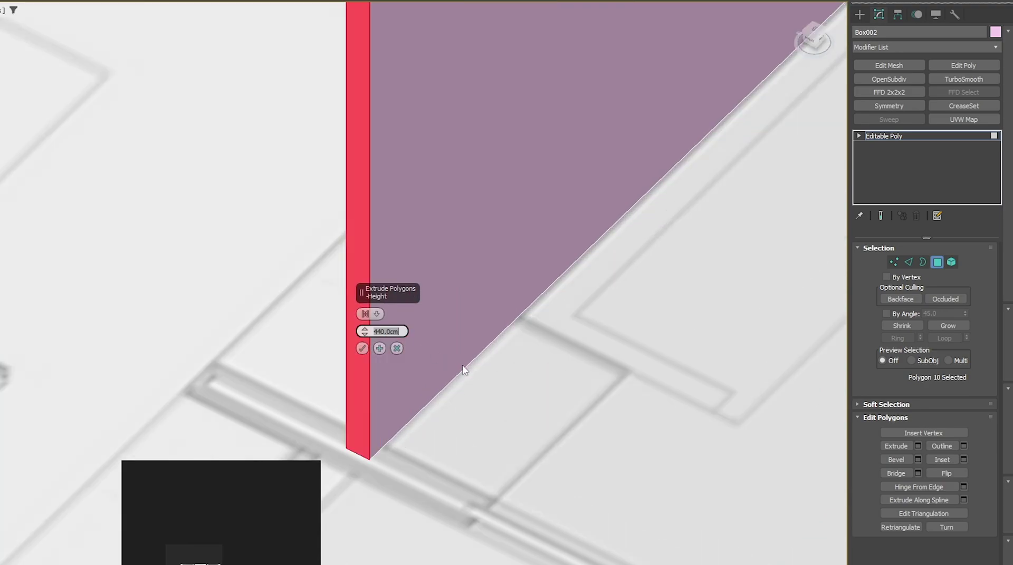
type("430")
key("Return")
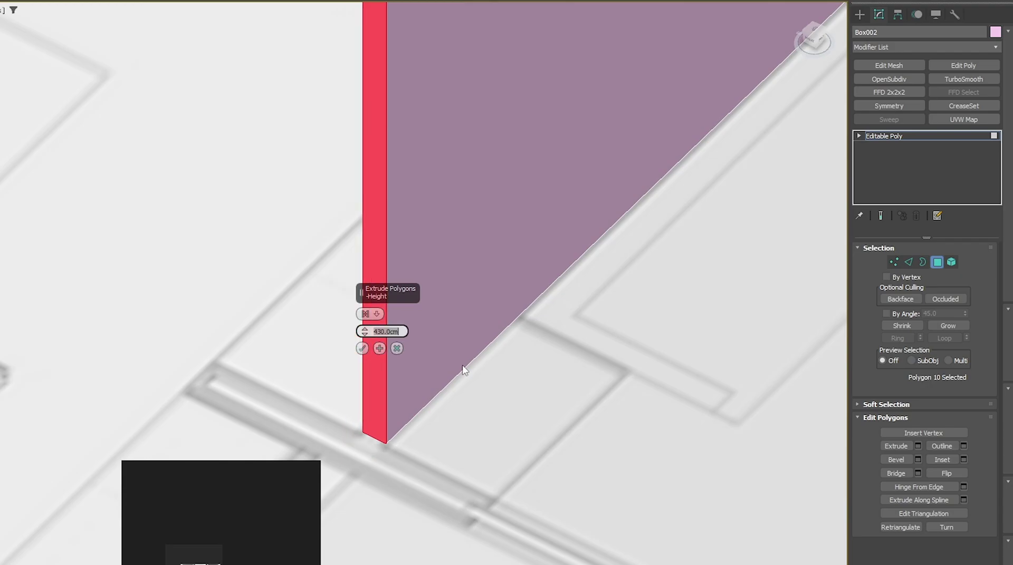
scroll(468, 379, "down", 5)
left_click(362, 349)
Step: Draw a box about 121 by 21 cm over the cross wall at the long partition's end near GF.09, snapping its height to that partition
scroll(607, 190, "down", 5)
middle_click_drag(607, 190, 521, 341, "alt")
scroll(553, 190, "down", 2)
middle_click_drag(707, 422, 524, 335, "alt")
scroll(645, 350, "up", 6)
middle_click_drag(745, 155, 801, 64, "alt")
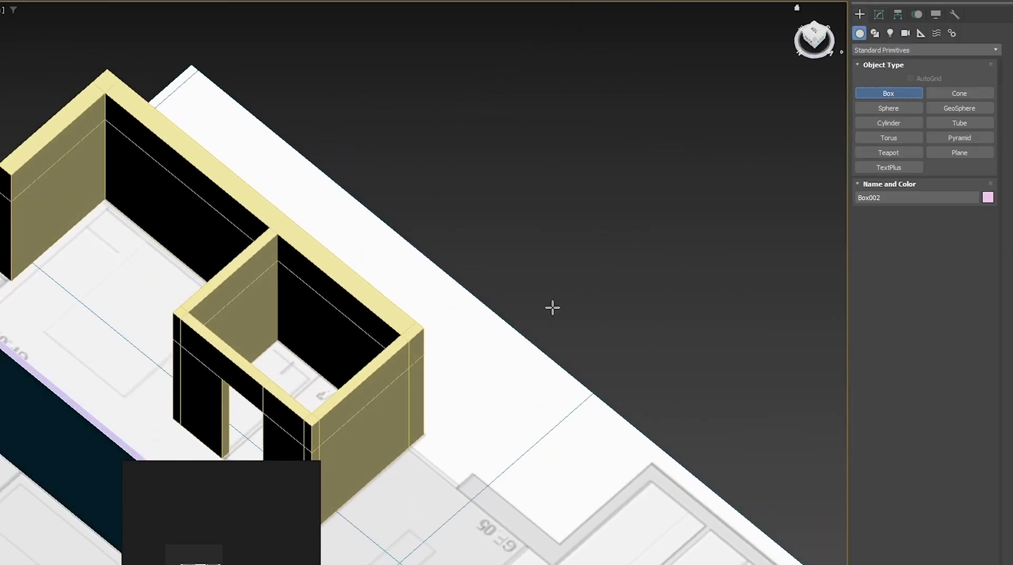
middle_click_drag(541, 346, 520, 154)
scroll(512, 337, "up", 2)
scroll(392, 340, "down", 4)
middle_click_drag(369, 341, 558, 203)
middle_click_drag(301, 269, 385, 261, "alt")
scroll(188, 333, "up", 5)
left_click_drag(97, 321, 577, 403)
scroll(507, 358, "down", 3)
middle_click_drag(507, 358, 482, 449)
scroll(482, 449, "down", 2)
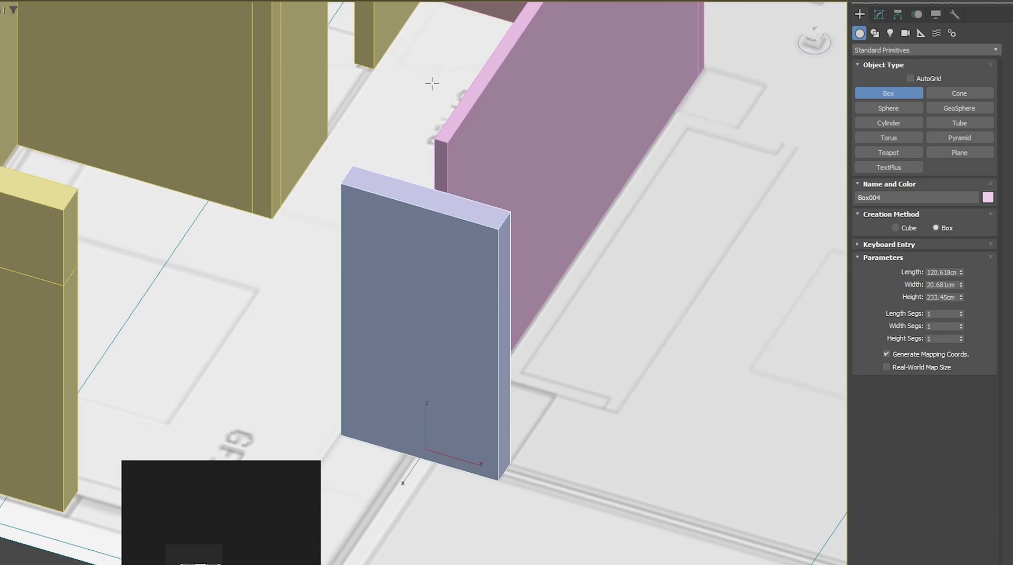
left_click(434, 138)
Step: Set the cross wall box's width to 20 cm and its length to 120 cm, and finish creating it
scroll(468, 163, "down", 2)
middle_click_drag(467, 164, 422, 188, "alt")
double_click(944, 284)
type("20")
key("Return")
double_click(944, 273)
type("120")
key("Return")
right_click(561, 280)
key("t")
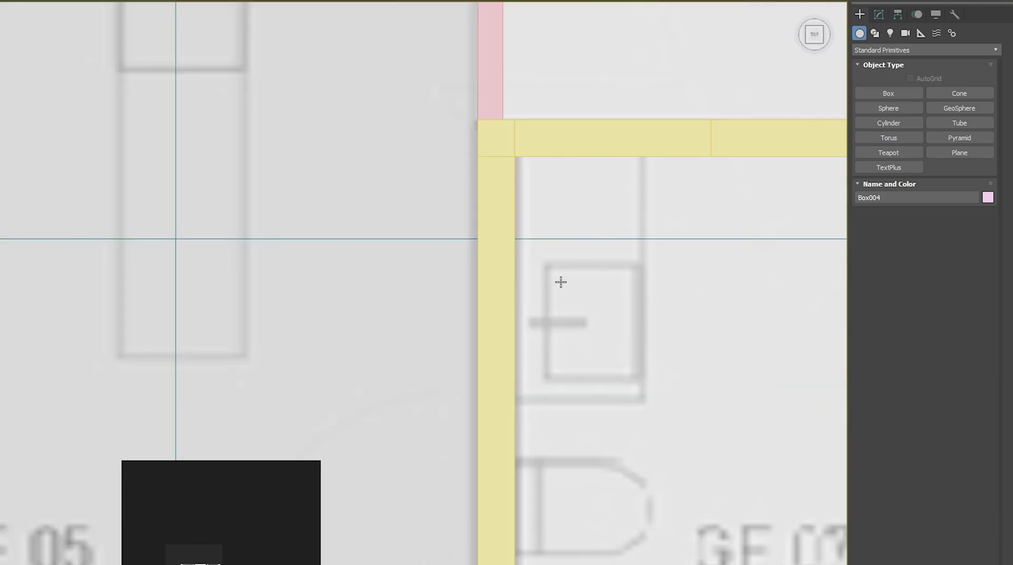
Step: Check the plan wall beneath the cross wall box by moving it aside along X, undo the move, and review the whole floor plan
scroll(560, 283, "down", 3)
middle_click_drag(749, 140, 350, 243)
scroll(350, 242, "up", 3)
left_click_drag(369, 277, 533, 296)
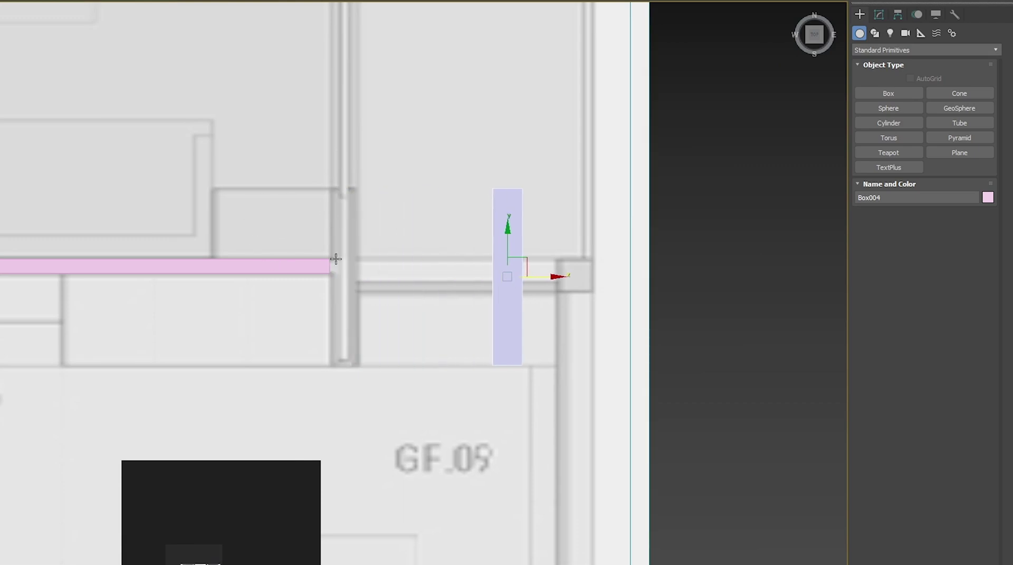
key("ctrl+z")
scroll(340, 194, "down", 3)
middle_click_drag(340, 185, 384, 327)
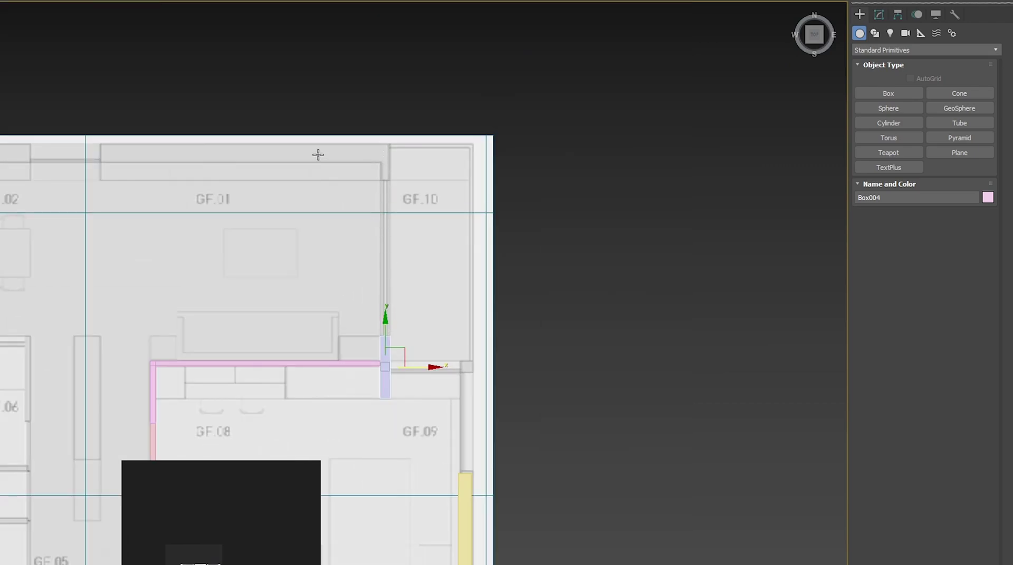
scroll(260, 211, "down", 3)
middle_click_drag(259, 212, 611, 199)
middle_click_drag(226, 380, 217, 237)
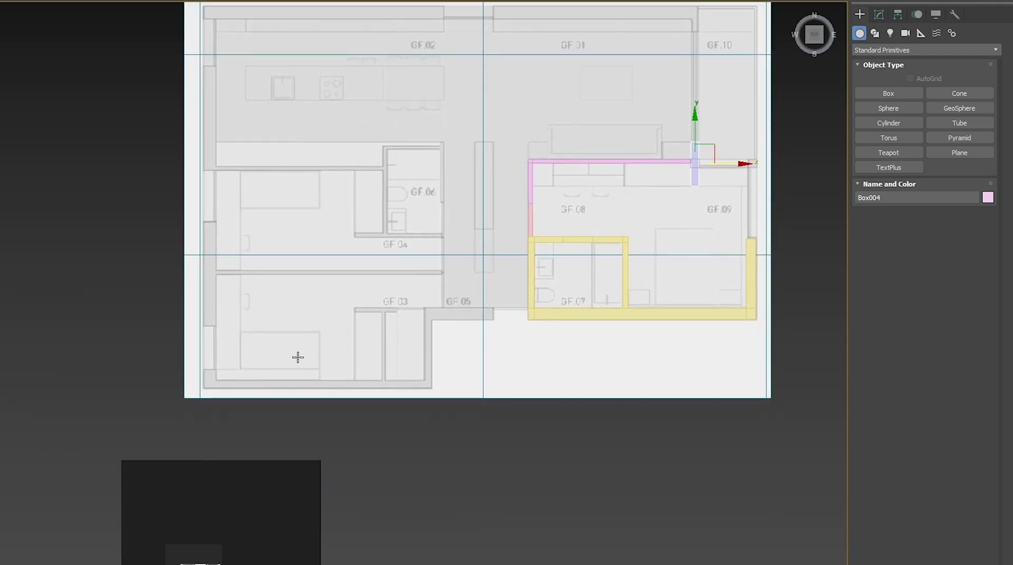